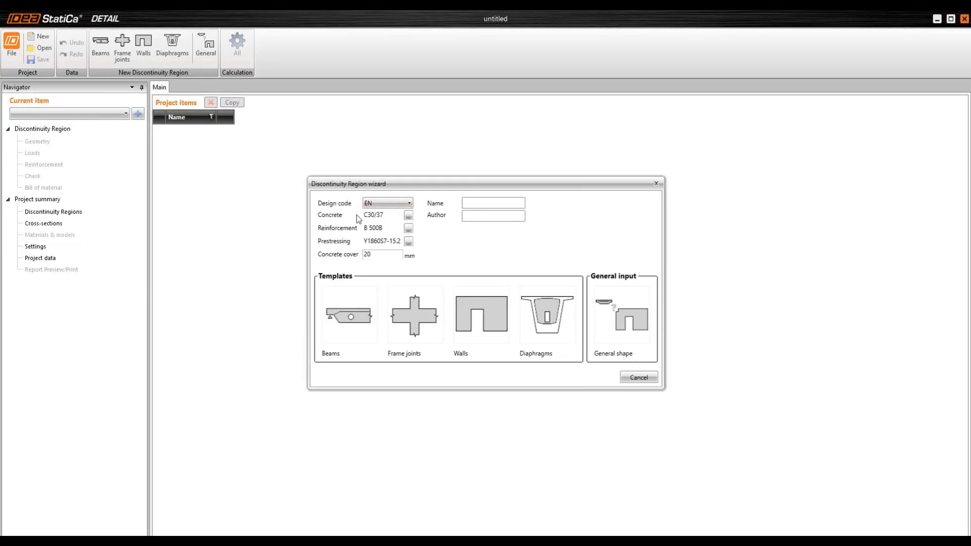
Set the region's concrete to C45/55 and its prestressing steel to Y1860S7-15.7
click(408, 216)
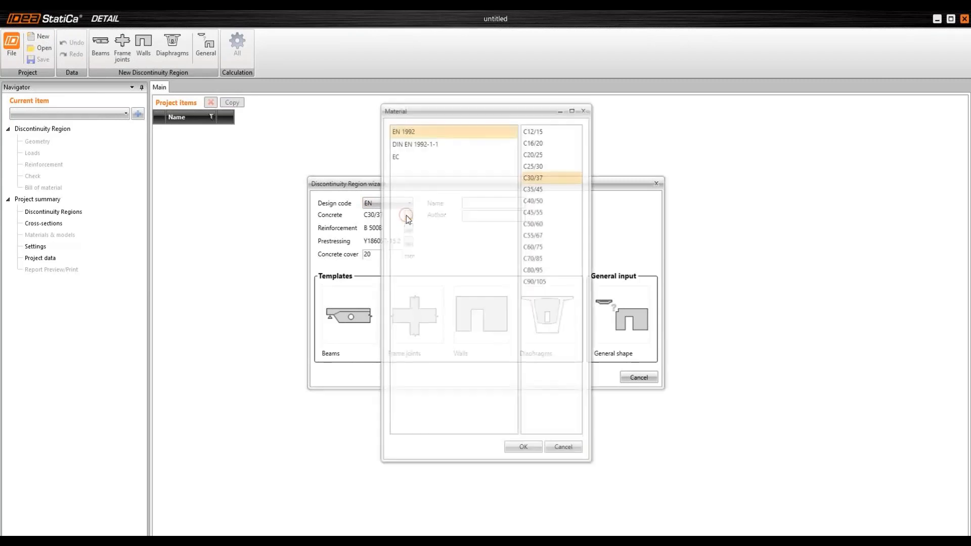
click(532, 213)
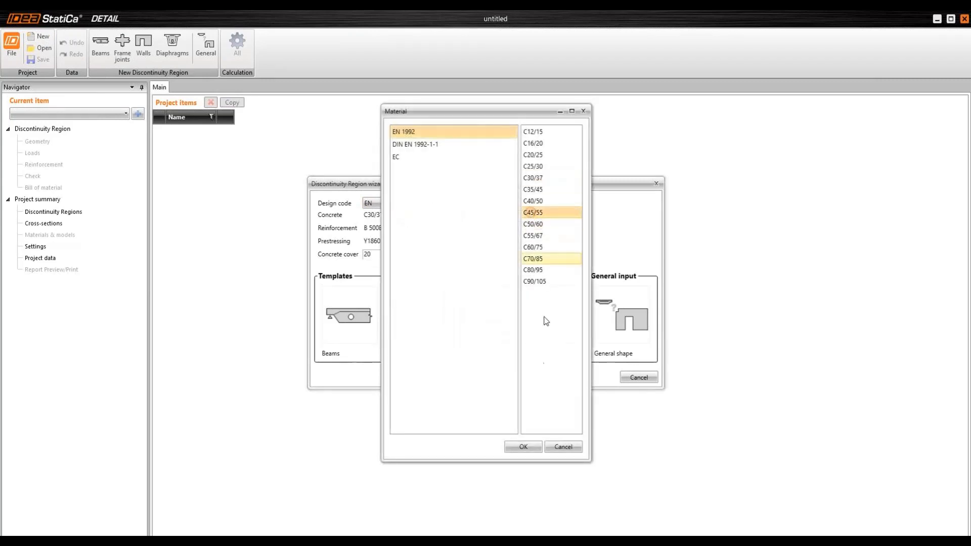
click(524, 446)
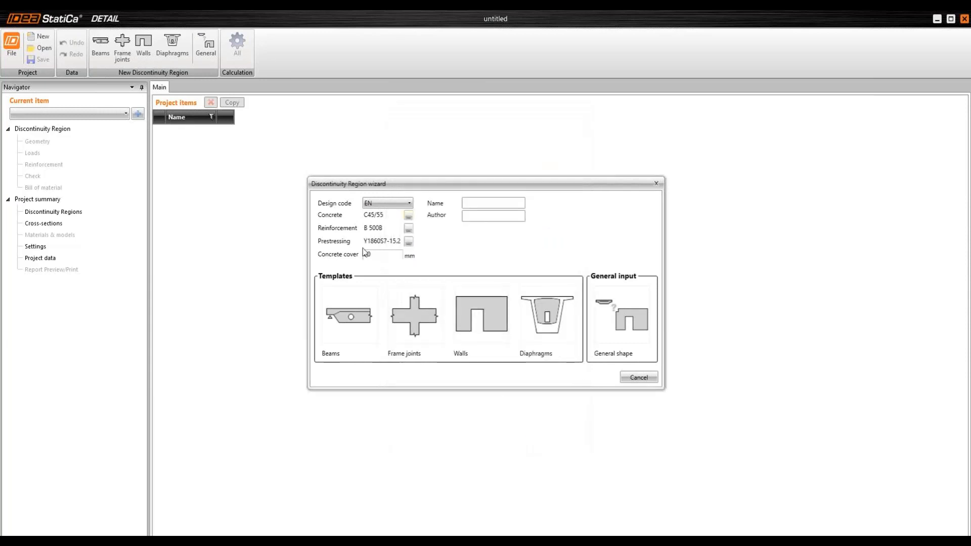
click(409, 242)
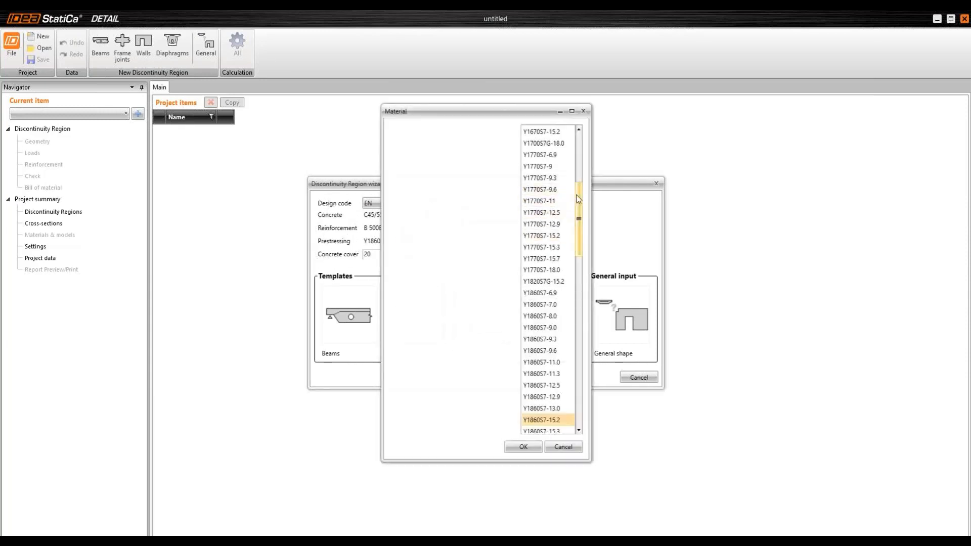
drag(579, 199, 576, 226)
click(559, 316)
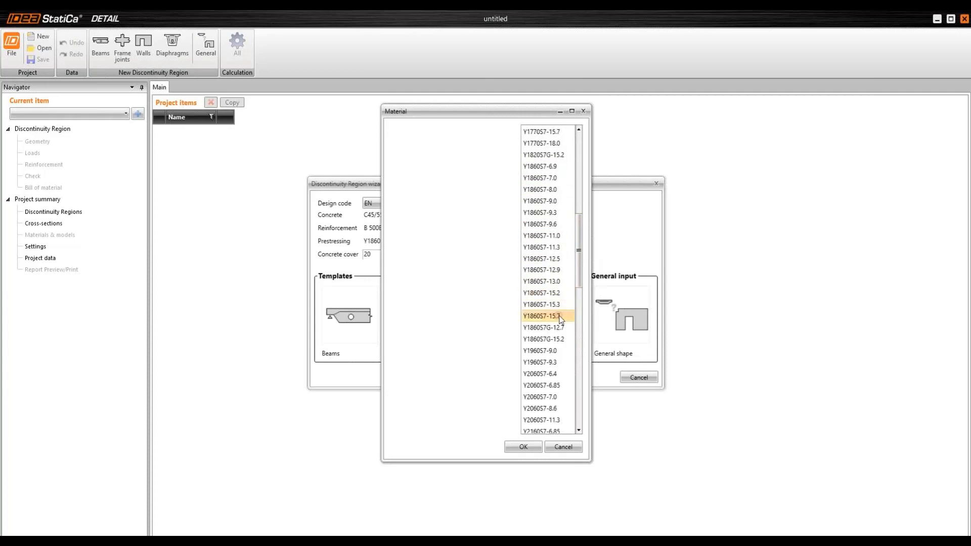
click(527, 444)
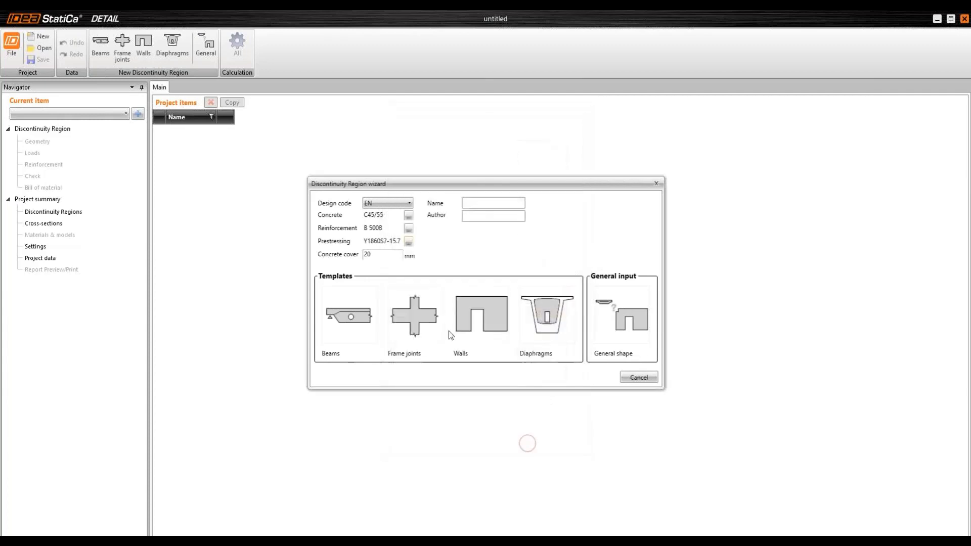
Set the concrete cover to 30 mm and create the discontinuity region with the general shape input
double_click(377, 254)
text(30)
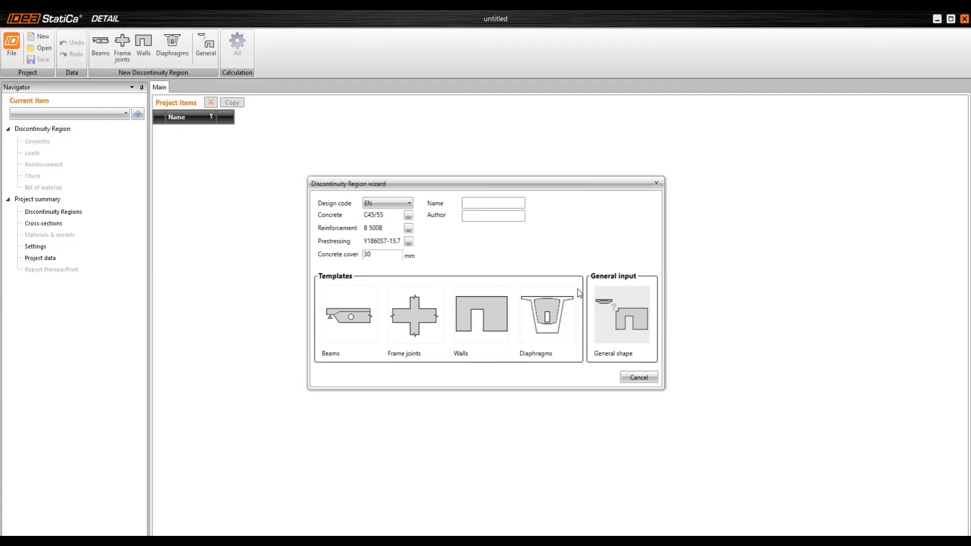
click(616, 304)
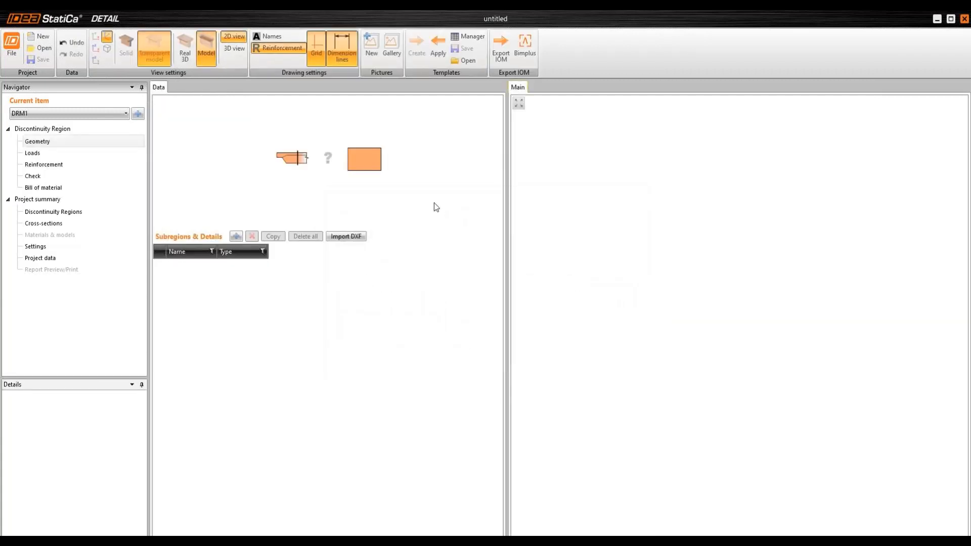
Import Post-tensioned_beam.dxf and use its rectangular polyline as the wall outline
click(339, 238)
click(444, 112)
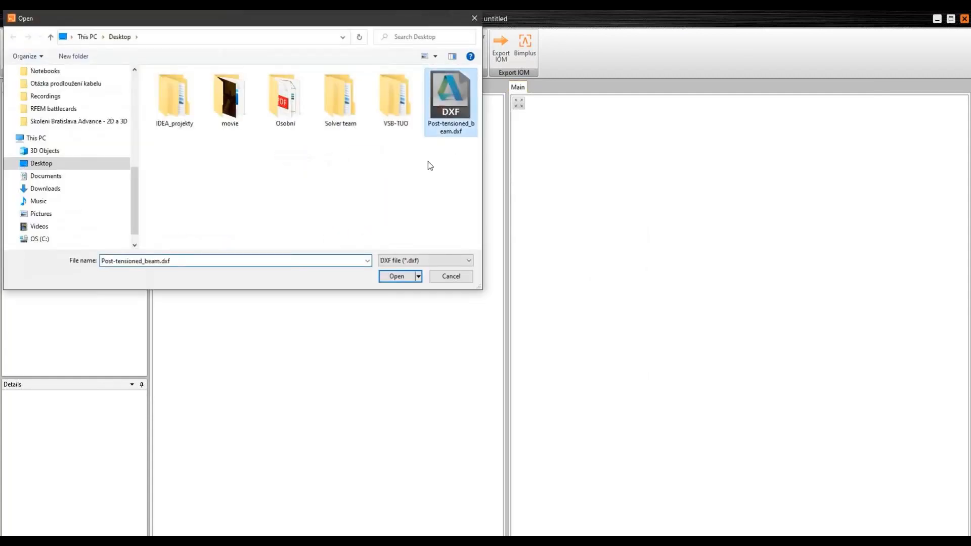
click(398, 276)
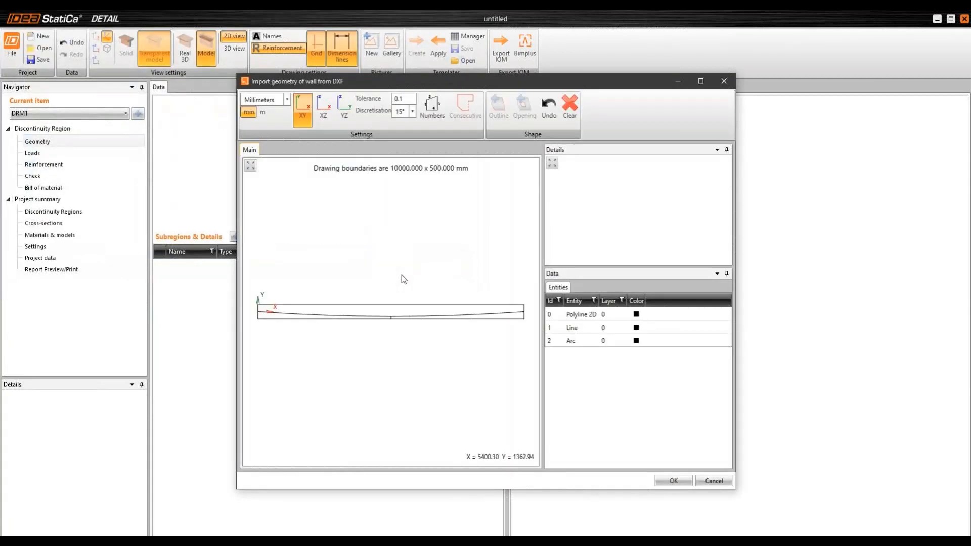
click(407, 304)
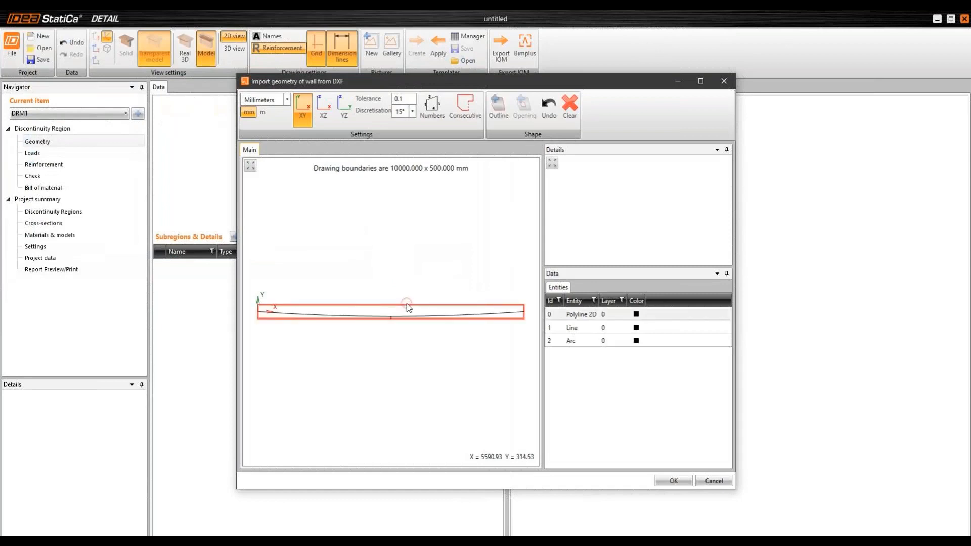
click(497, 111)
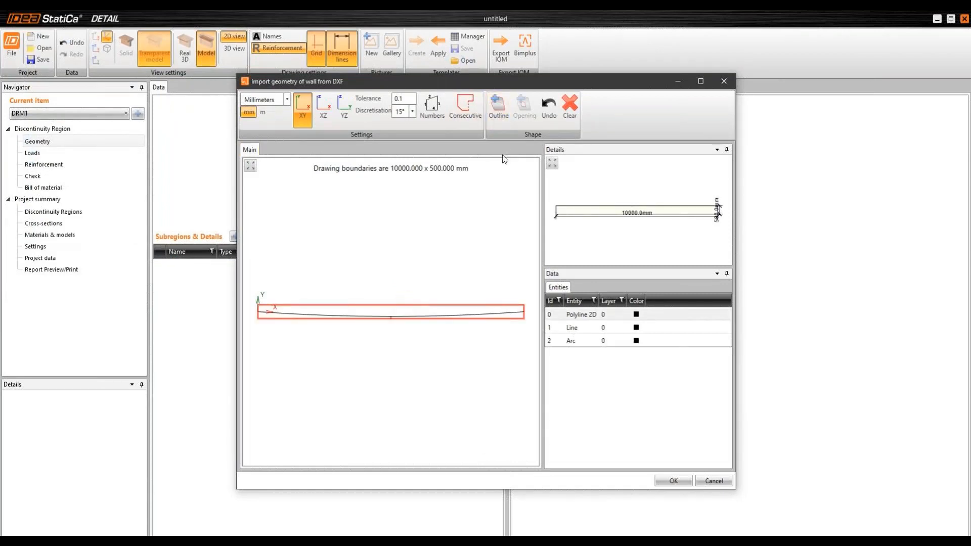
click(674, 481)
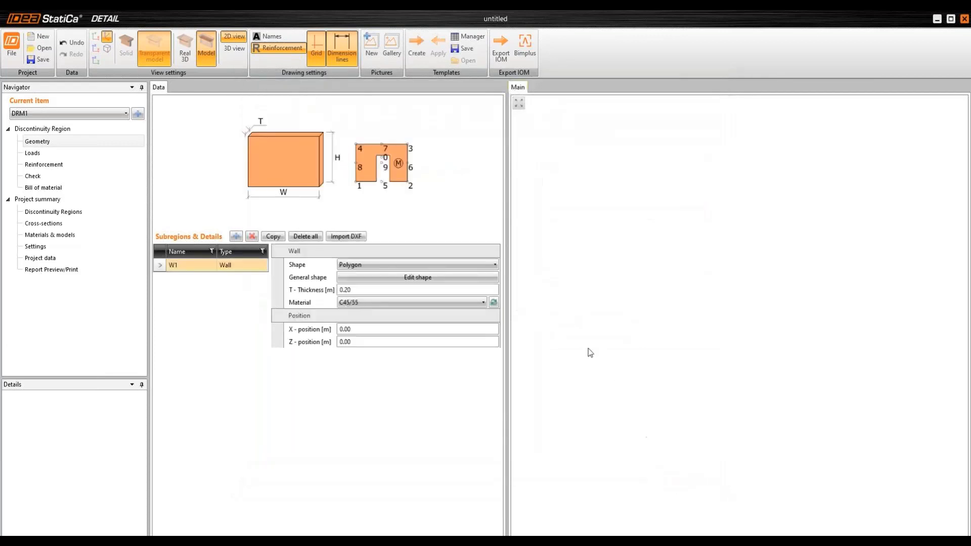
Set the imported wall's thickness to 0.35 m
click(376, 289)
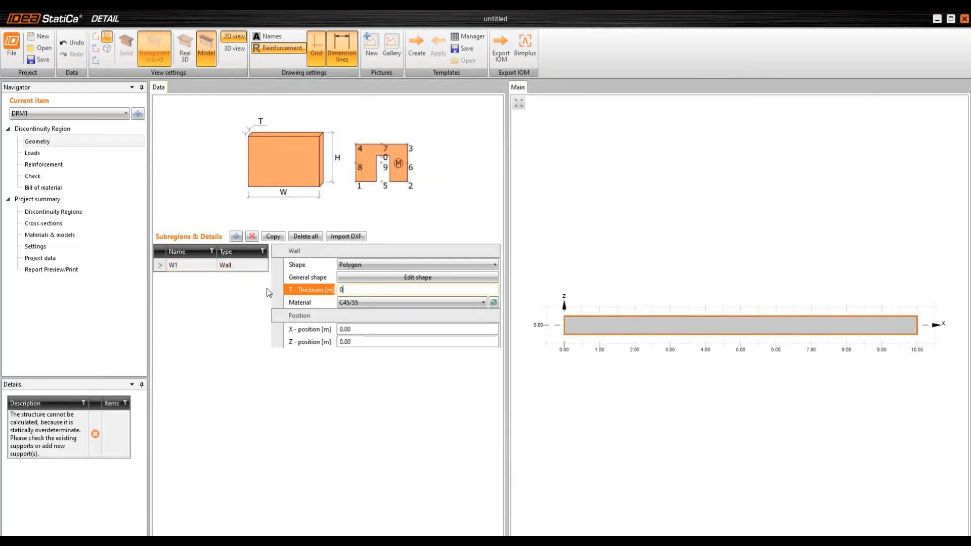
text(0.35)
key(Tab)
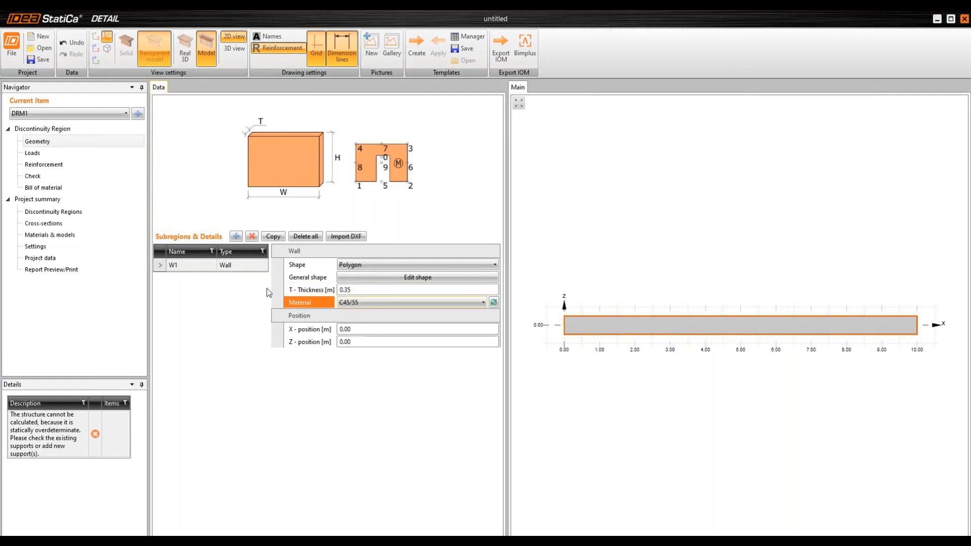
Add a distributed point support to the wall and place it on edge 3
click(236, 236)
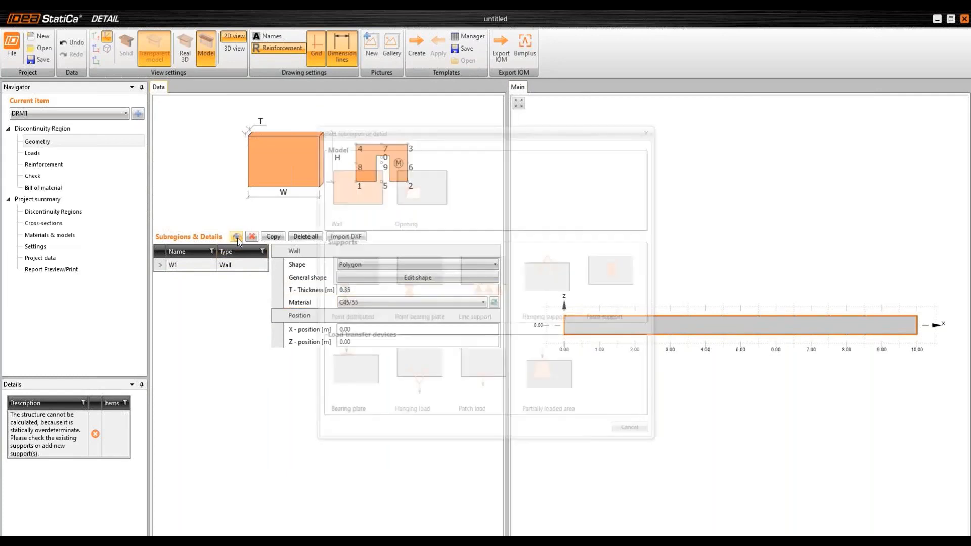
click(368, 283)
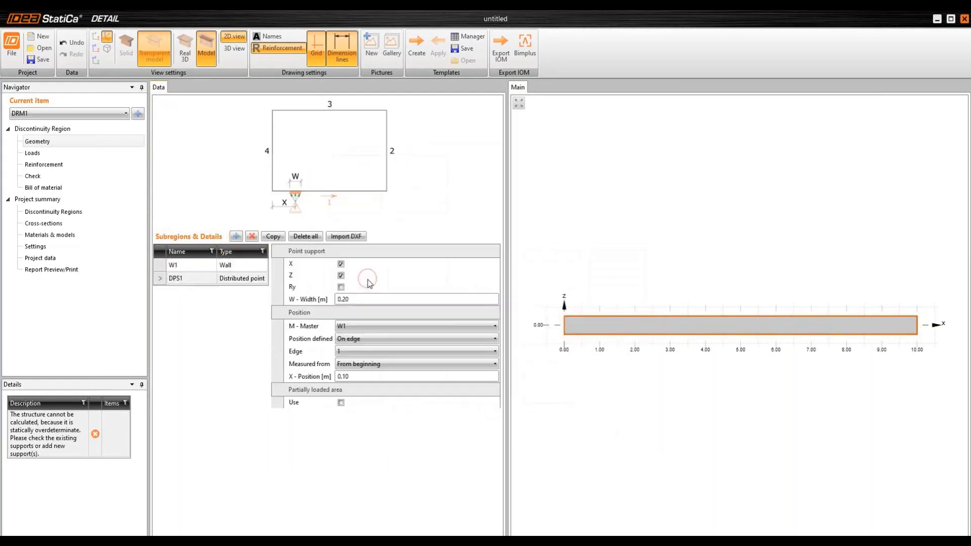
click(332, 299)
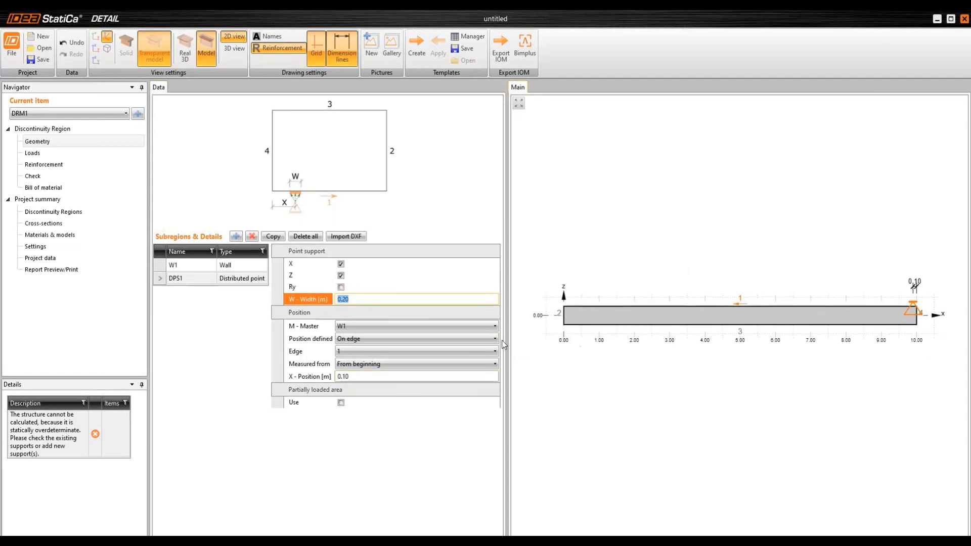
click(356, 351)
click(348, 385)
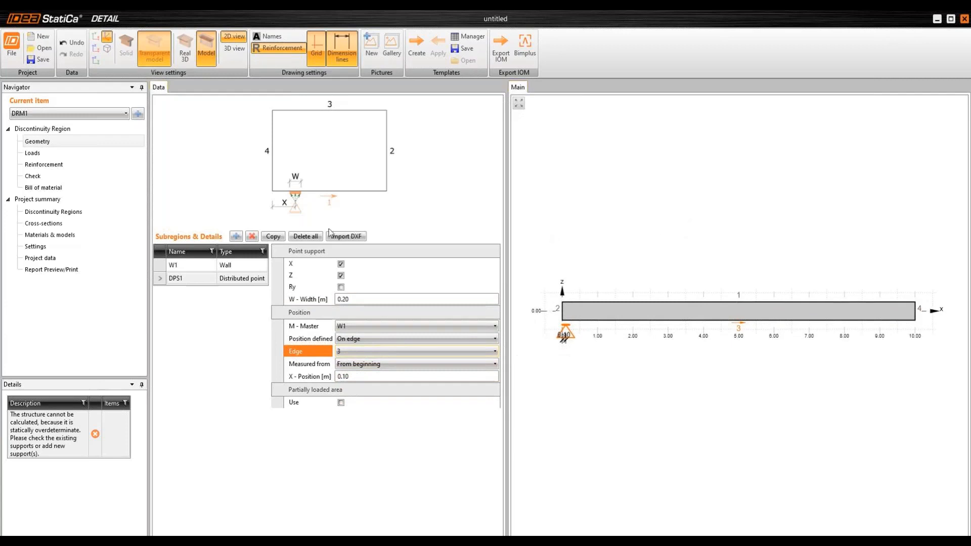
Copy the point support, release its X restraint, and measure its position from the end of the edge
click(276, 237)
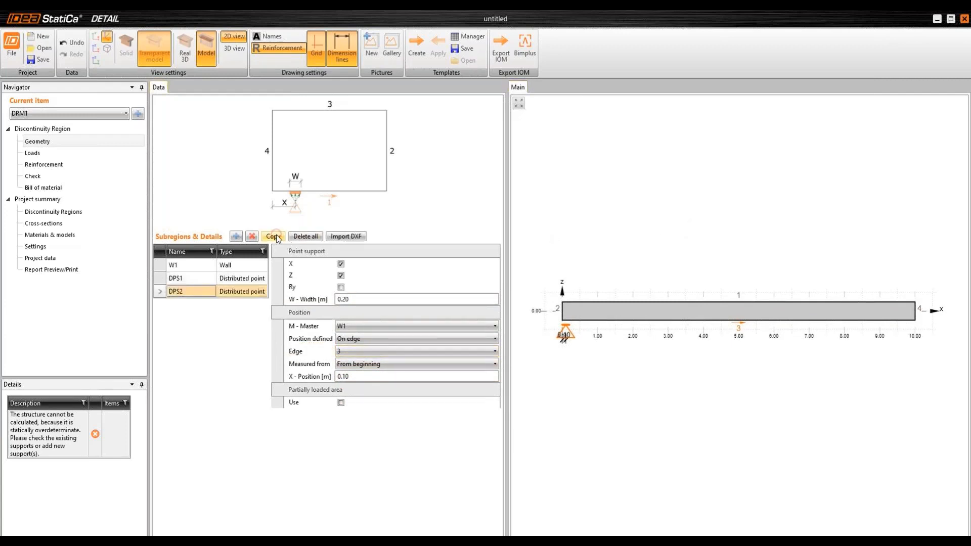
click(341, 263)
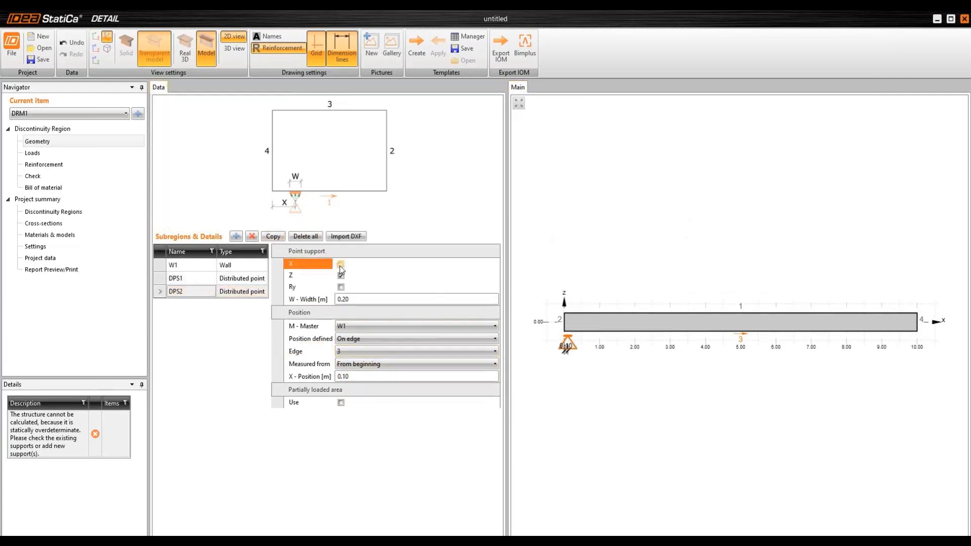
click(381, 364)
click(378, 386)
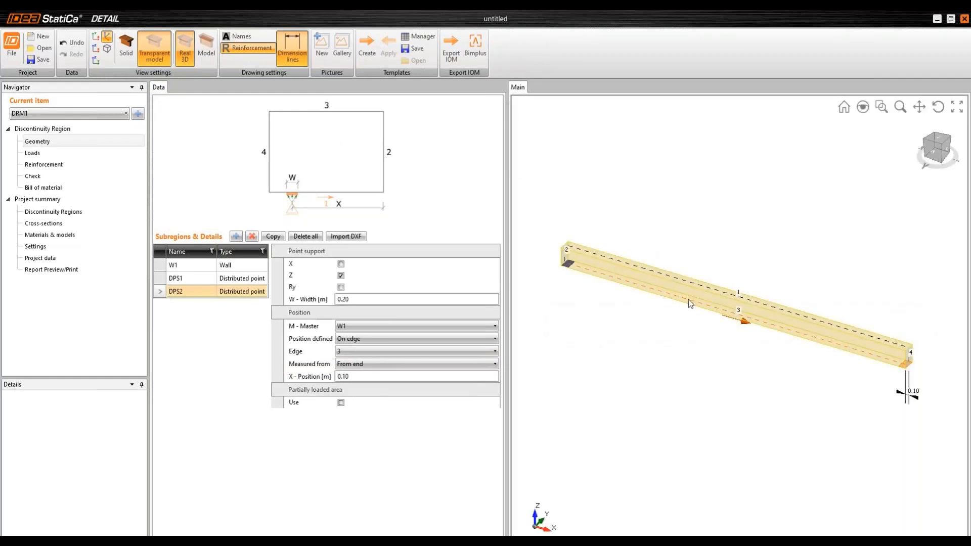
Add a line load of -10 kN/m to load case LC1 along the whole length of edge 1
click(78, 154)
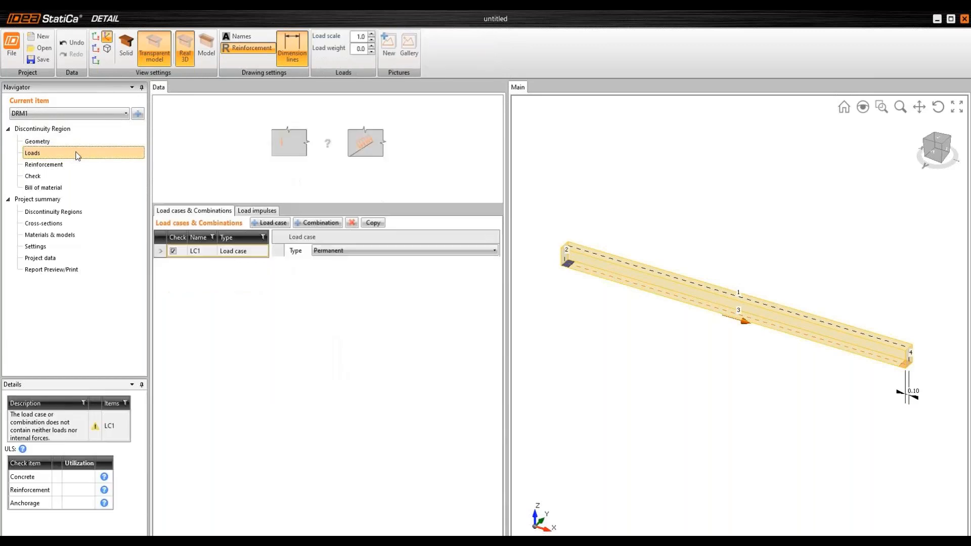
click(247, 212)
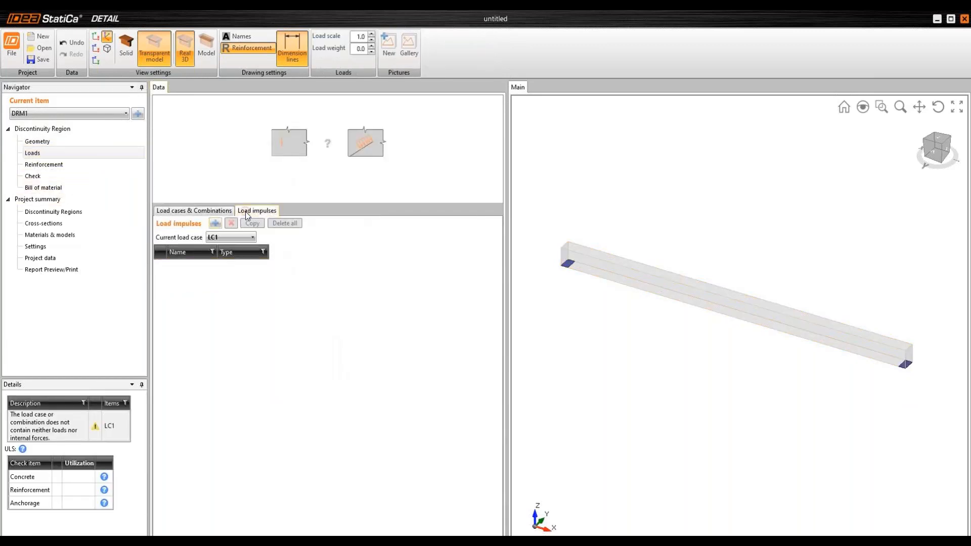
click(215, 224)
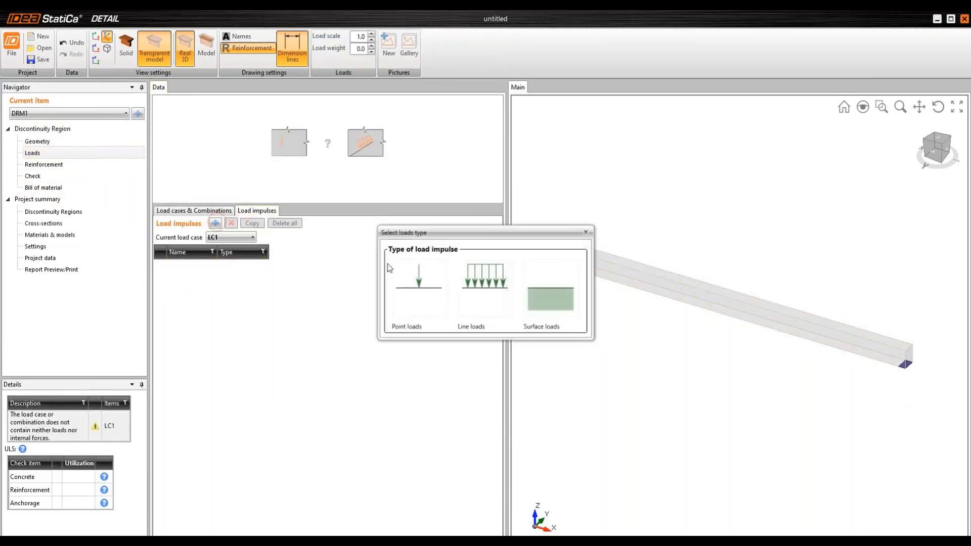
click(471, 275)
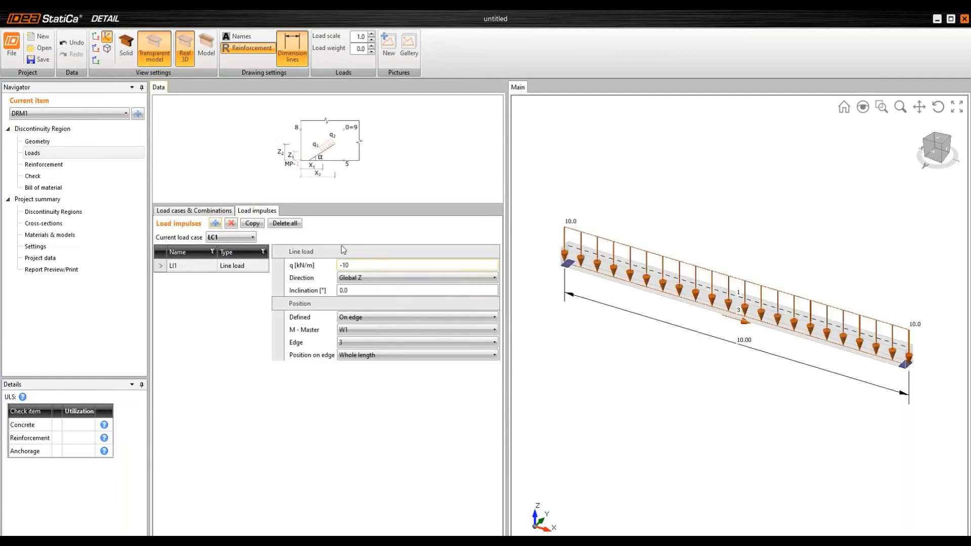
click(217, 59)
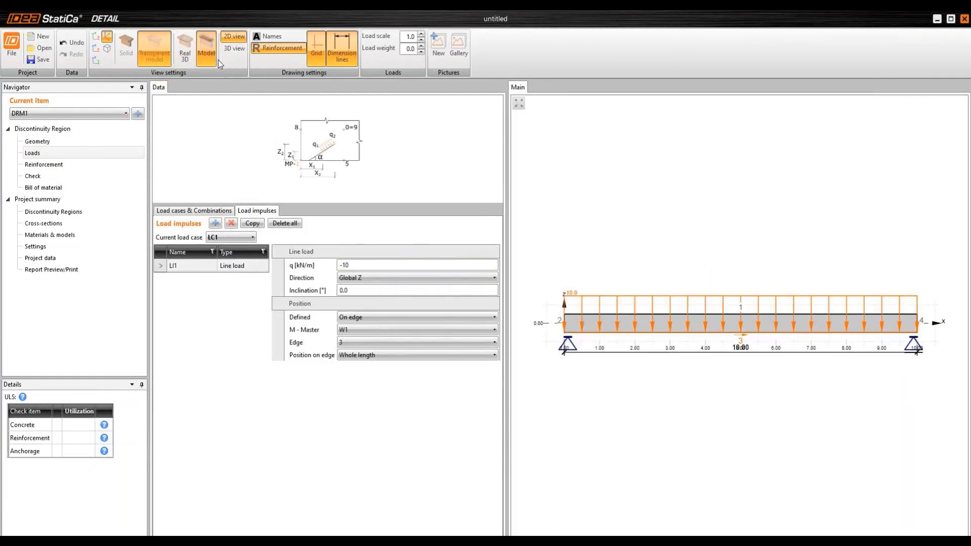
click(391, 346)
click(394, 356)
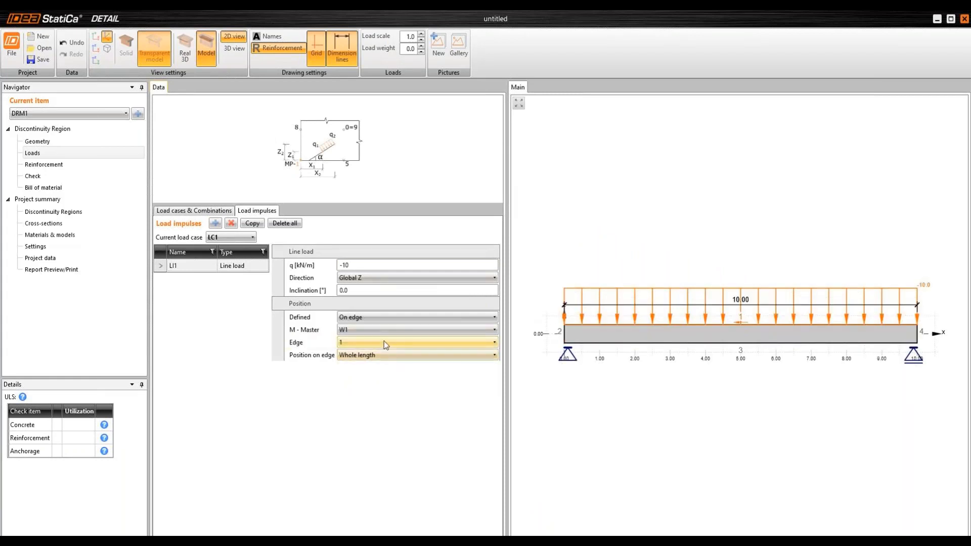
Add a second load case and set its type to Variable
click(214, 212)
click(272, 223)
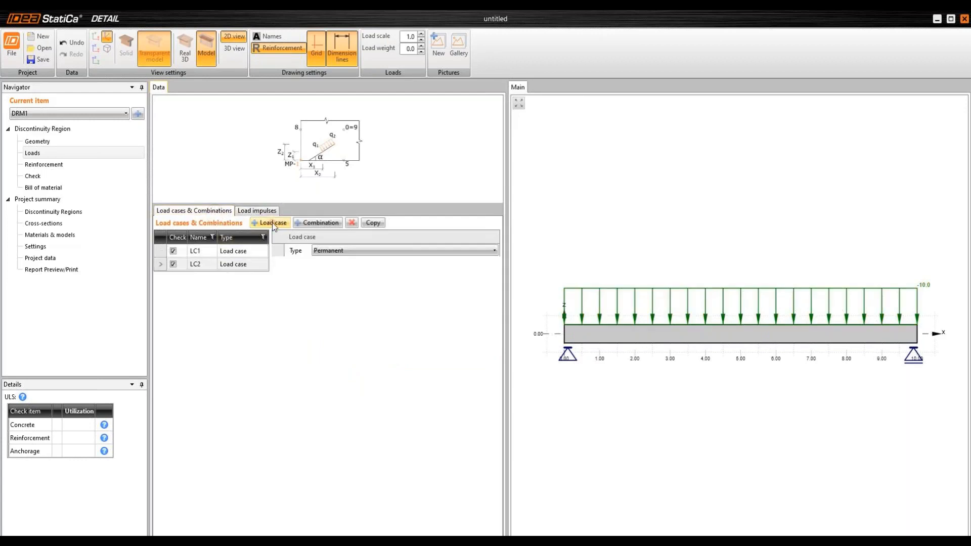
click(346, 251)
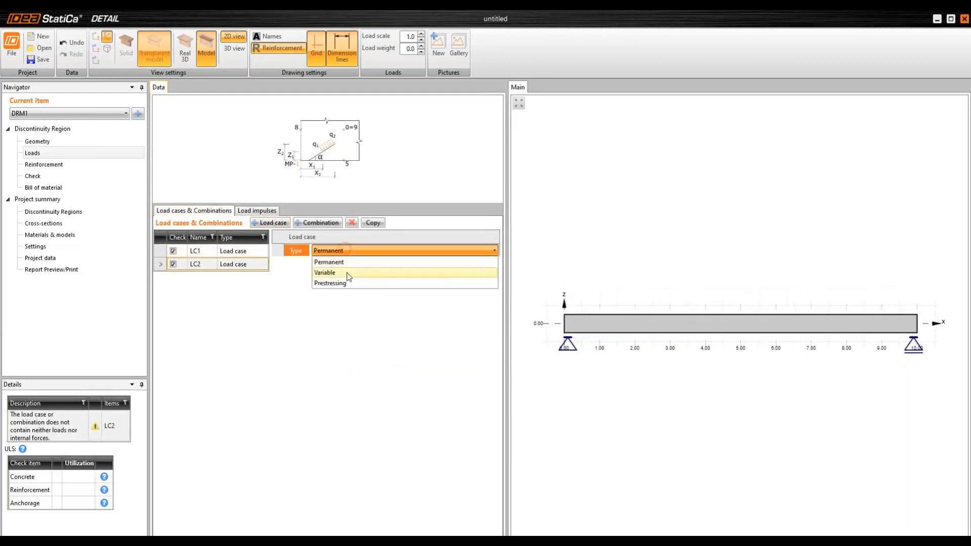
click(350, 271)
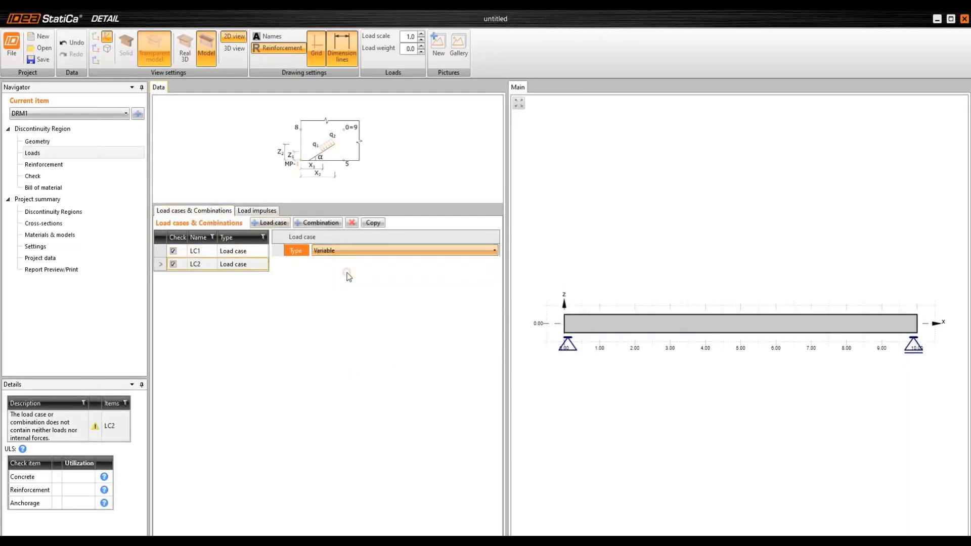
Add a line load of -10 kN/m to load case LC2 along the whole length of edge 1
click(251, 214)
click(215, 223)
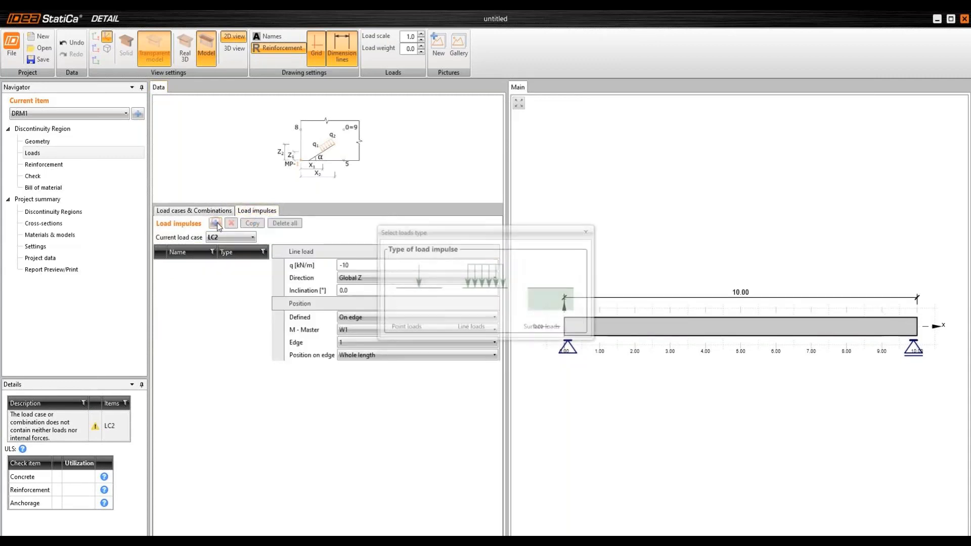
click(478, 283)
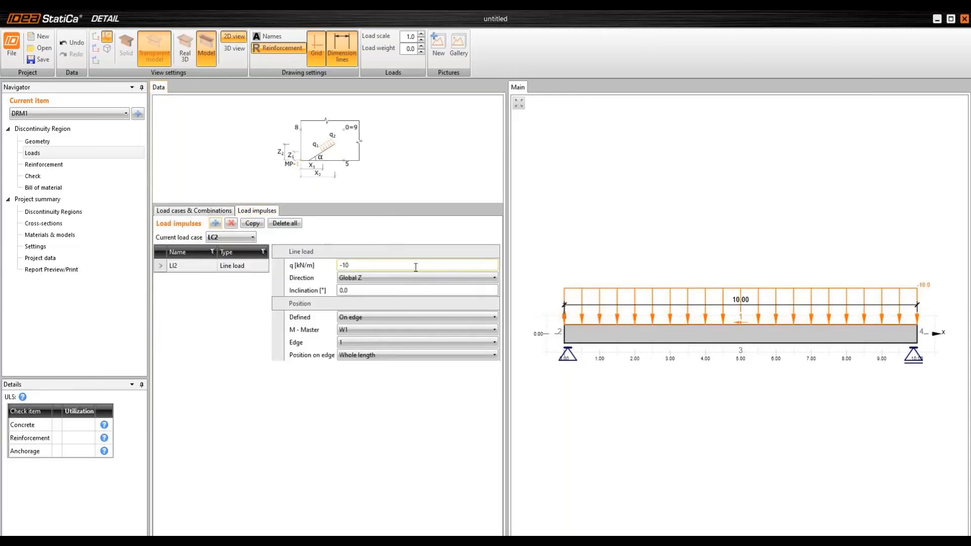
Add a third load case and set its type to Prestressing
click(215, 210)
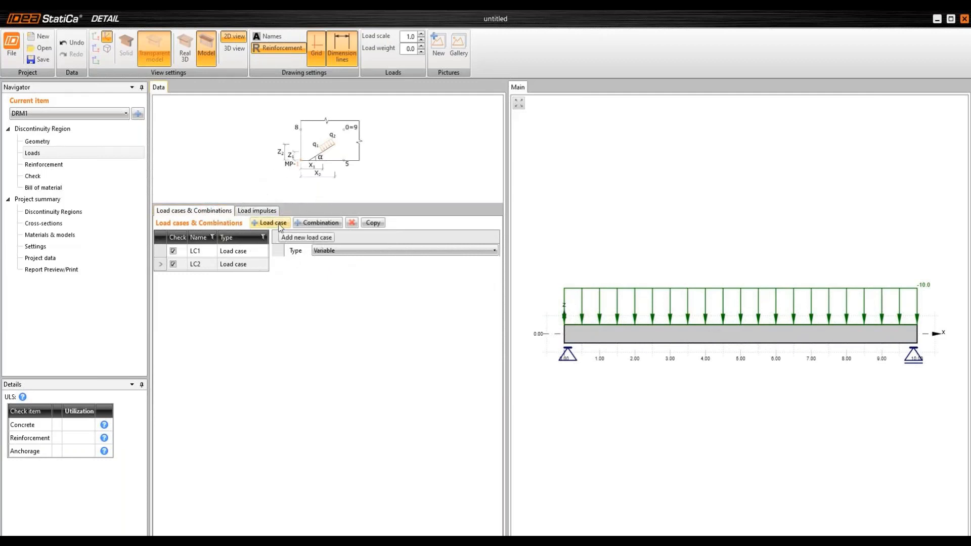
click(279, 224)
click(335, 251)
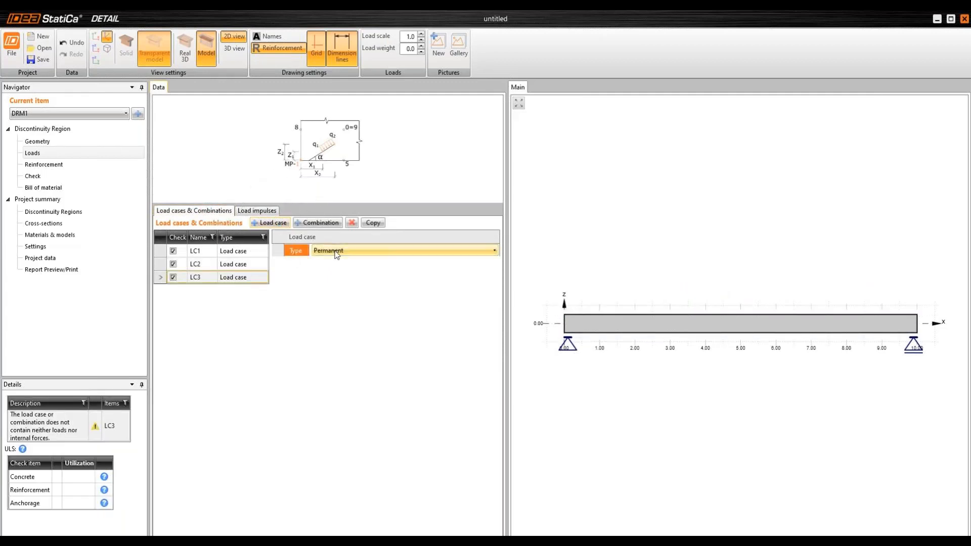
click(337, 284)
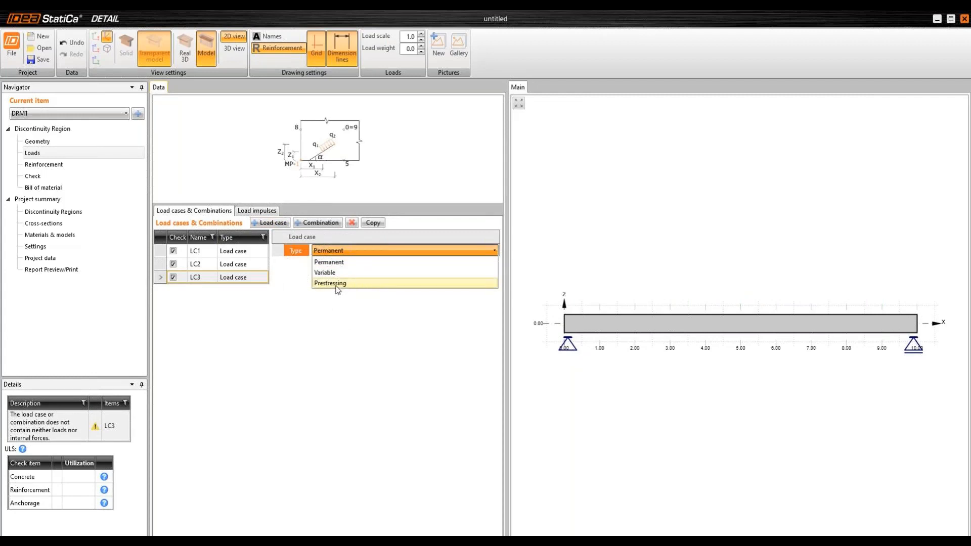
click(336, 284)
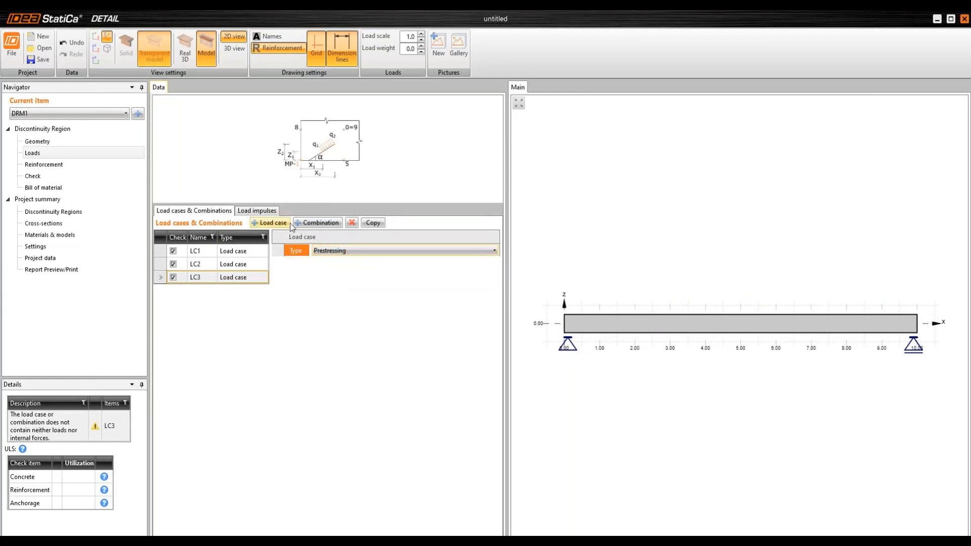
Add two load combinations and name them Short_term and Long_term
click(329, 223)
click(328, 223)
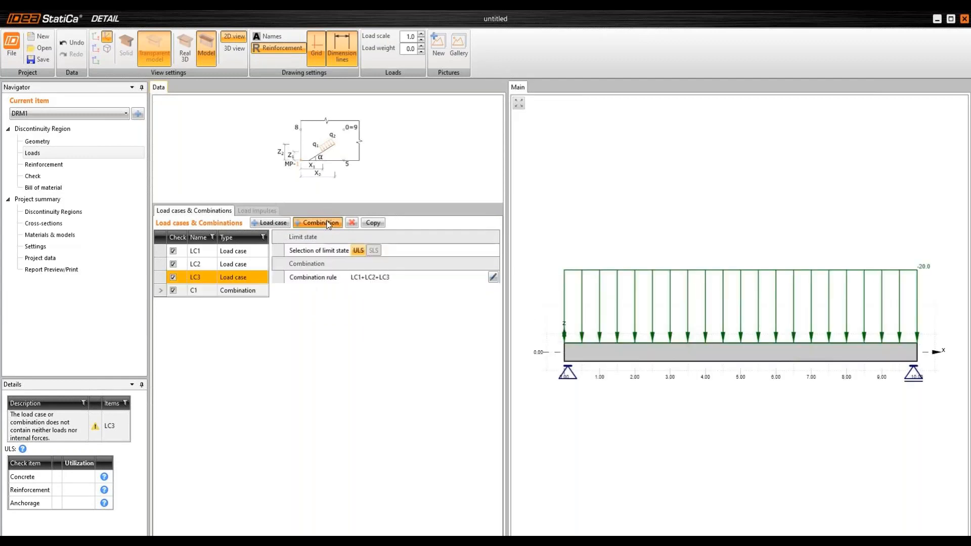
double_click(208, 290)
text(S)
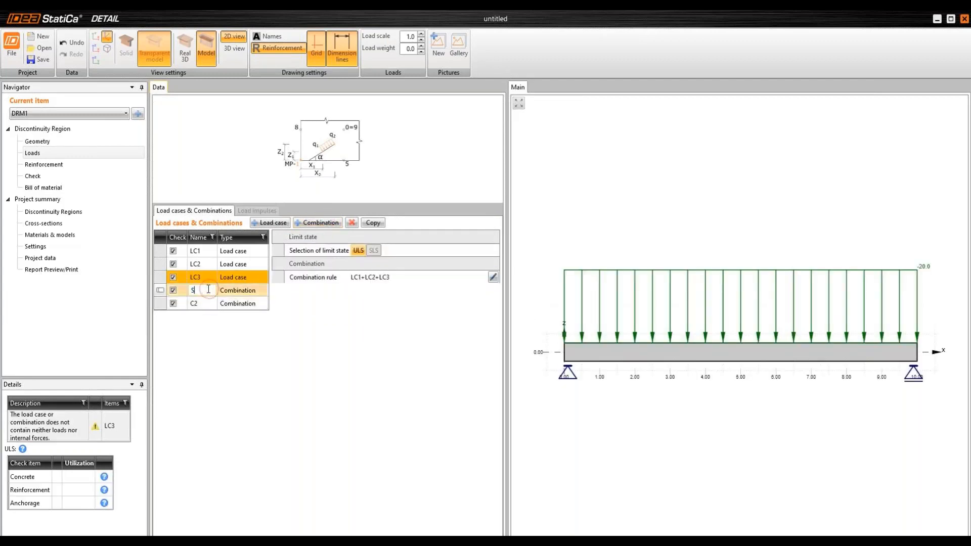
text(hort term)
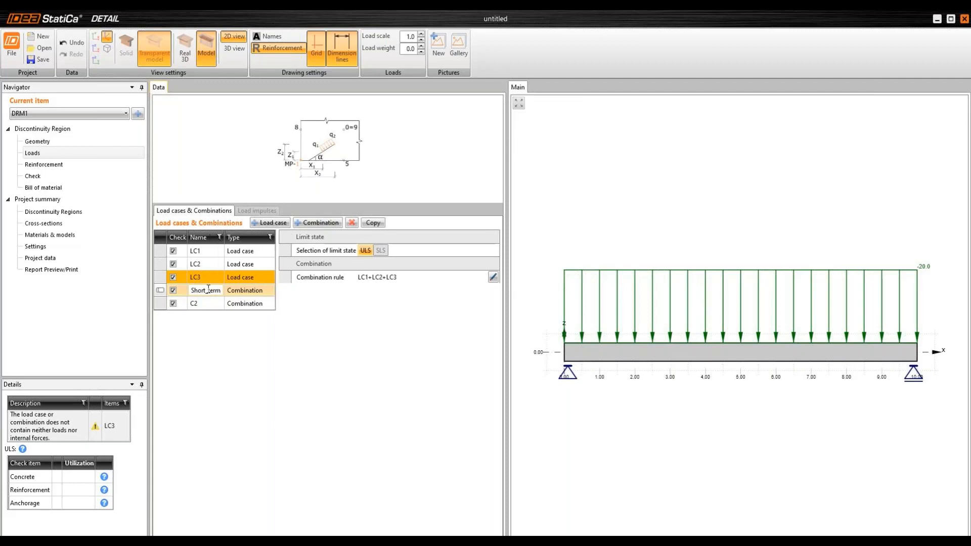
click(208, 303)
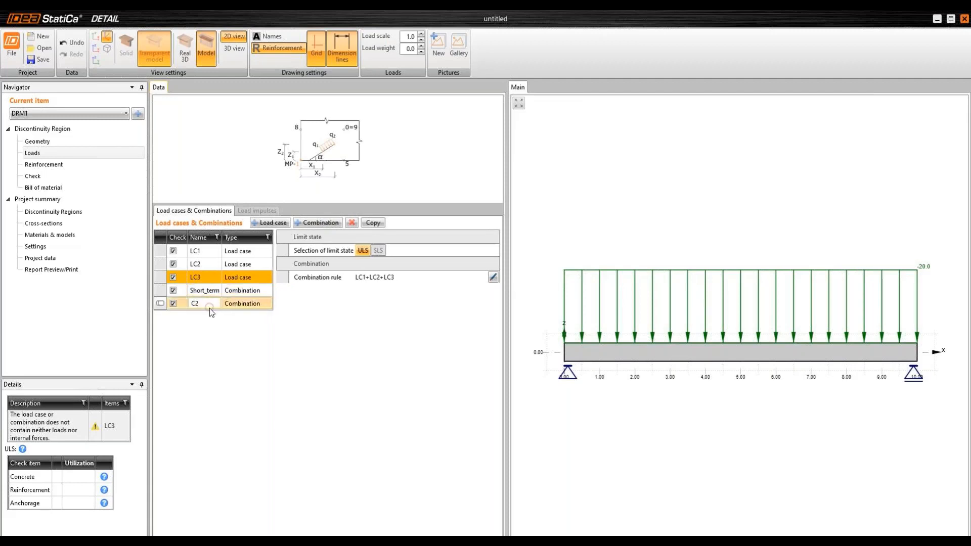
click(207, 303)
text(Long_term)
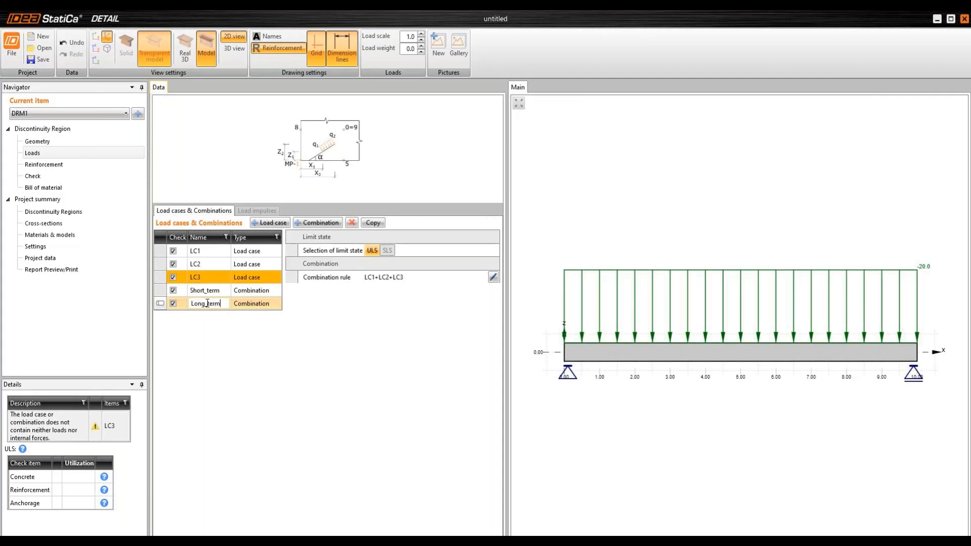
key(Return)
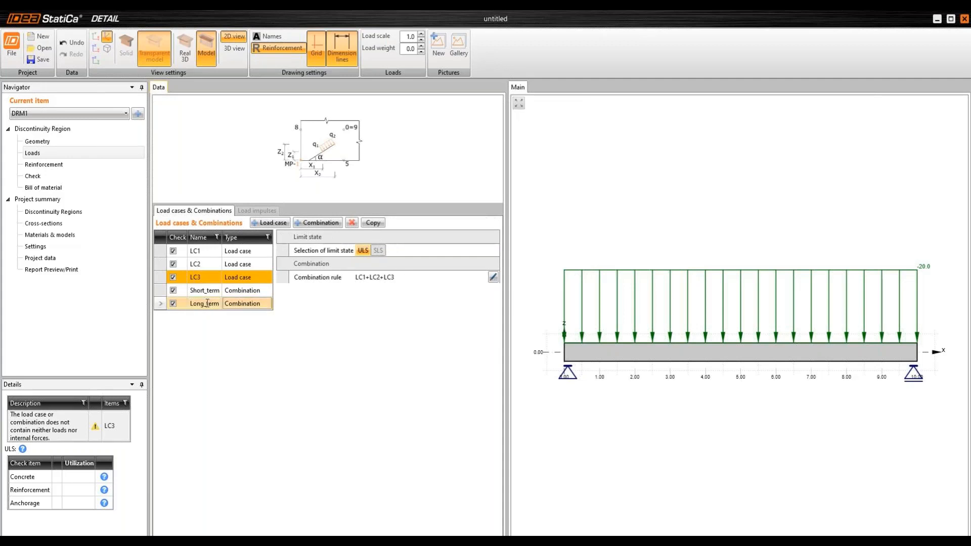
Exclude load cases LC1, LC2 and LC3 from the check, leaving only the combinations
click(156, 279)
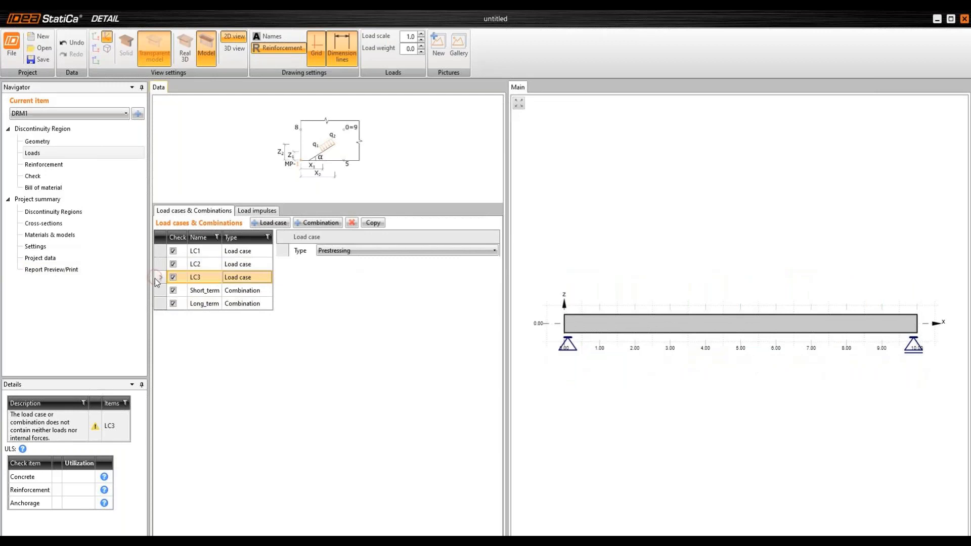
click(173, 277)
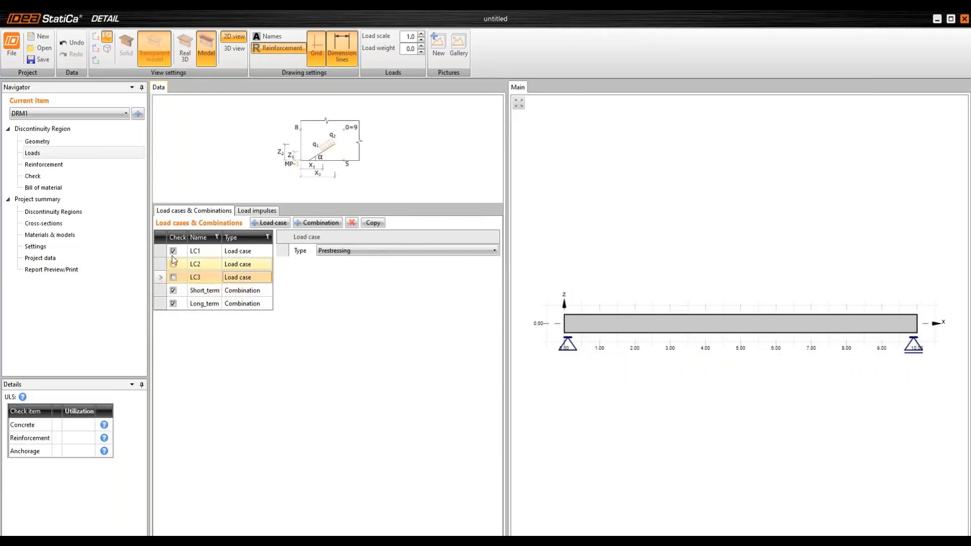
click(173, 264)
click(173, 251)
Set the partial factors of the Short_term ULS combination to 1.35 for LC1 and 1.5 for LC2
click(167, 290)
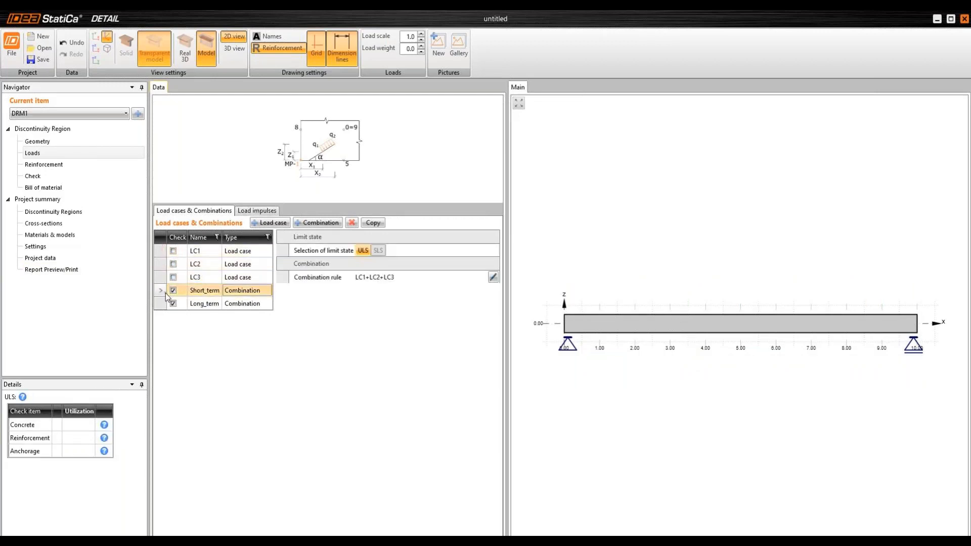
click(363, 251)
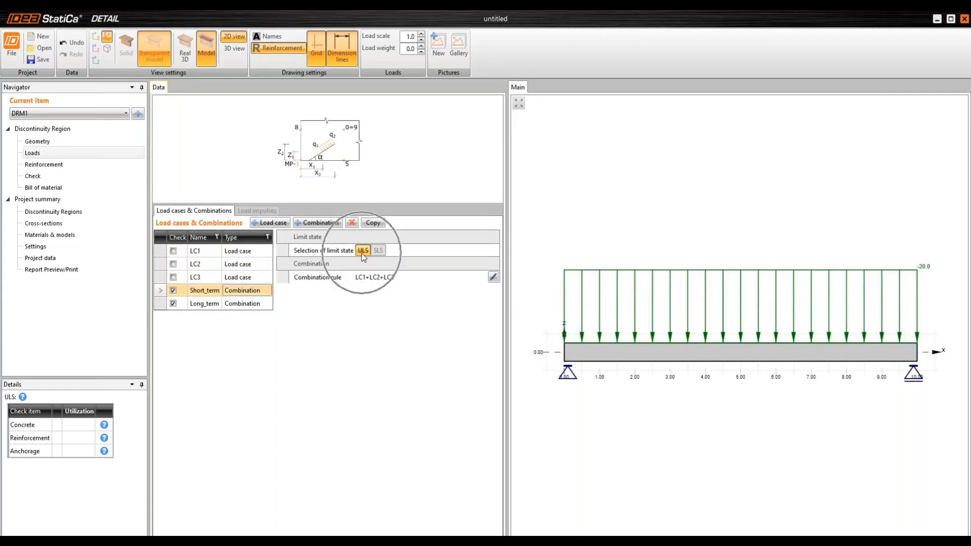
click(492, 280)
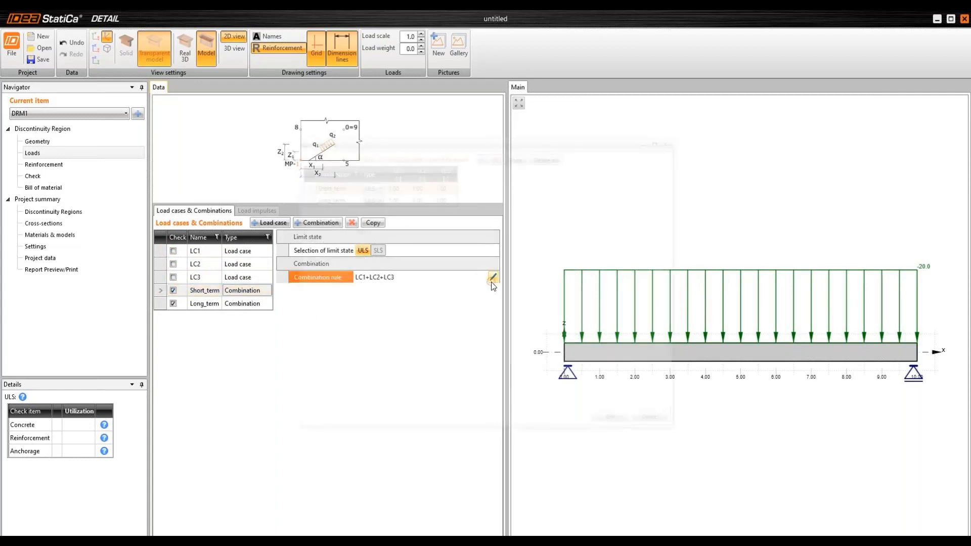
click(397, 183)
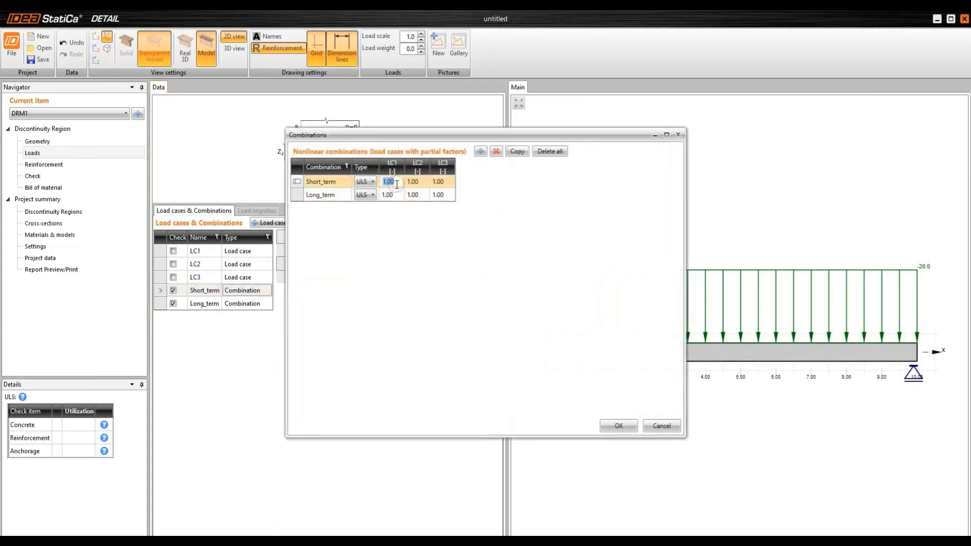
text(1.35)
key(Tab)
text(1.5)
click(443, 183)
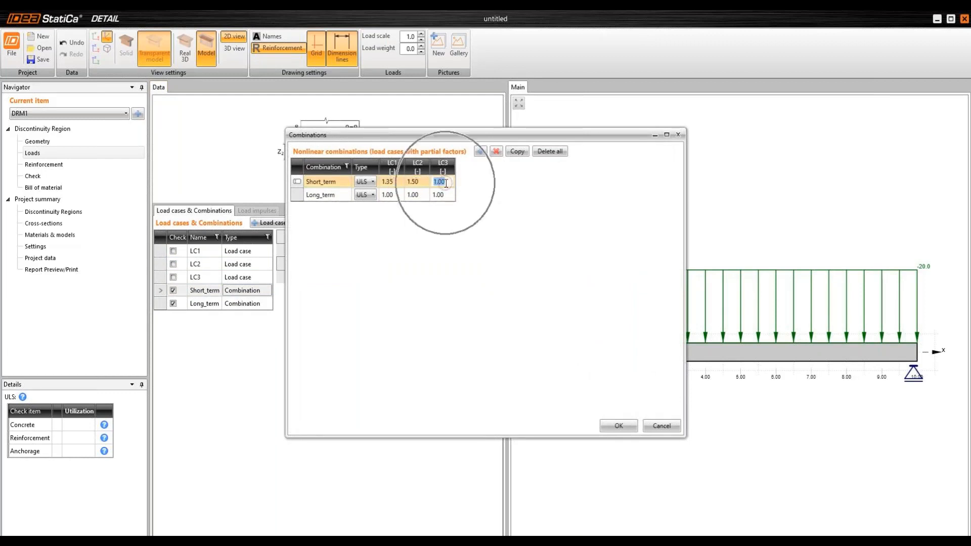
Set the Long_term combination's partial factors to 1.35 for LC1, 1.50 for LC2 and 0.85 for LC3, and apply the combination rules
click(397, 194)
text(1)
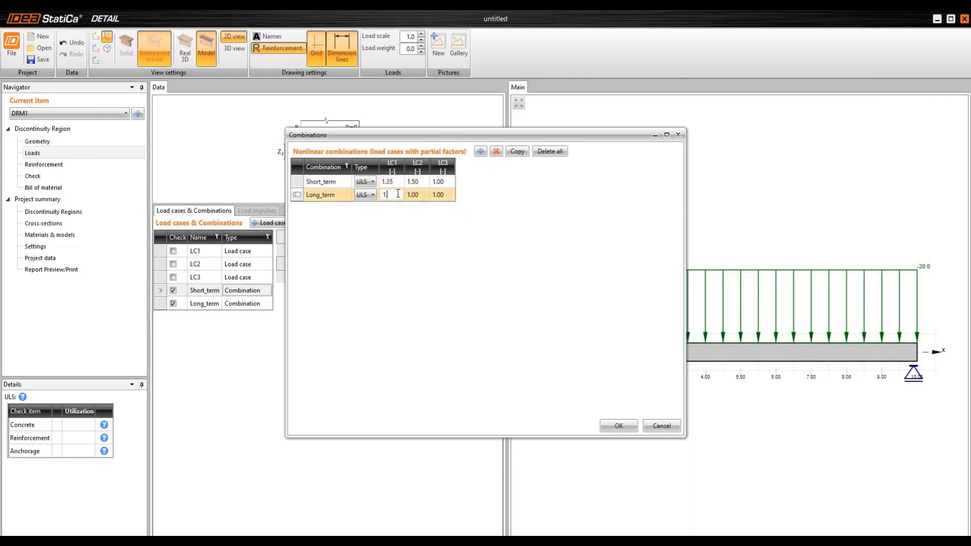
text(.35)
key(Tab)
text(1)
text(0.8)
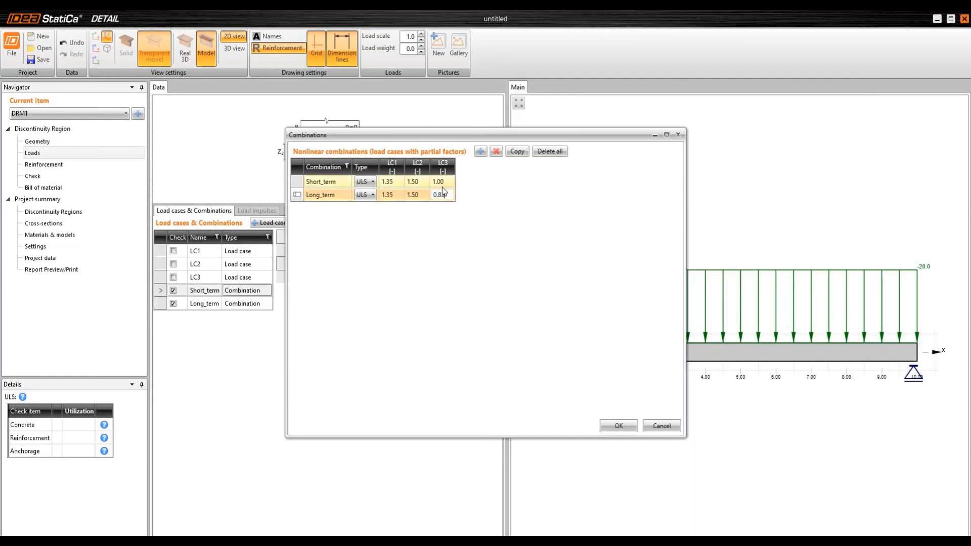
text(5)
click(445, 198)
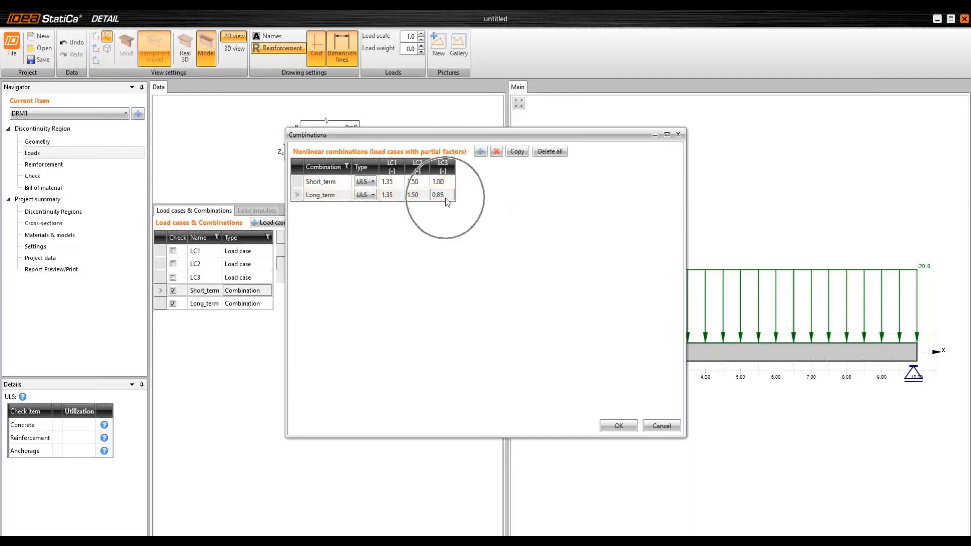
click(613, 424)
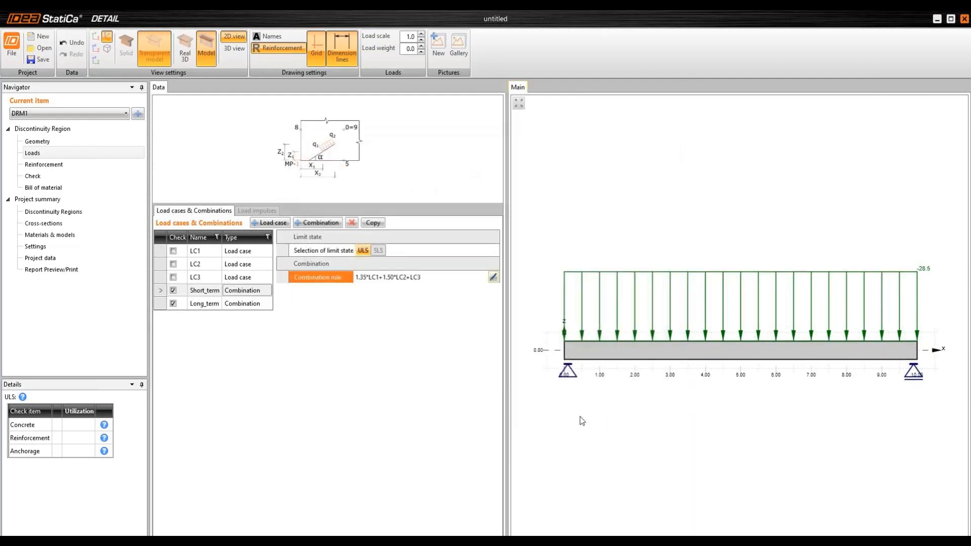
Go to the beam's reinforcement and switch from the design tools to input and editing
click(59, 165)
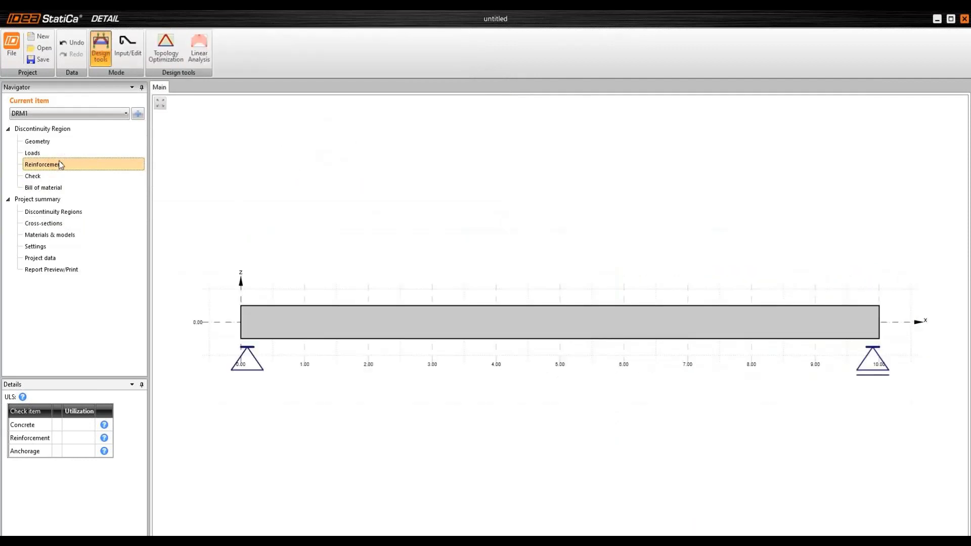
click(130, 53)
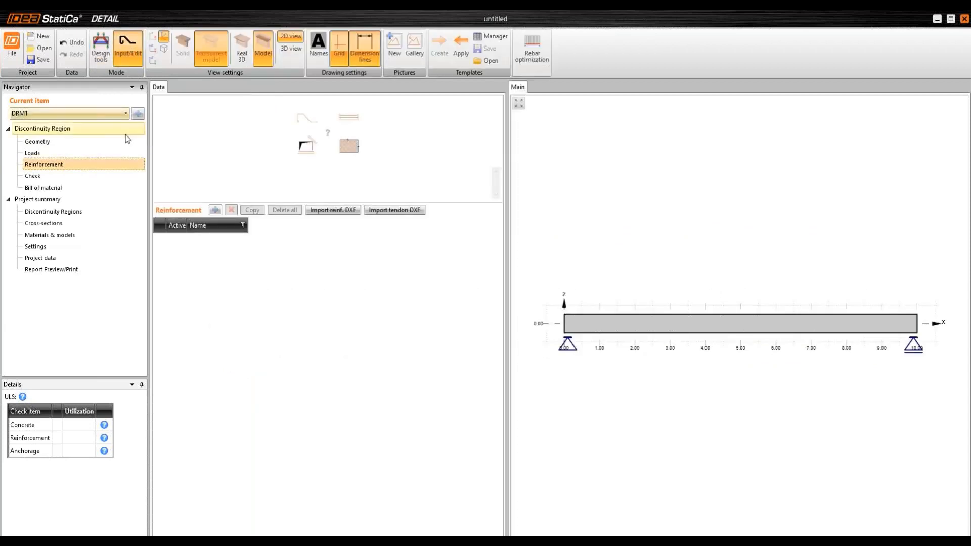
click(216, 210)
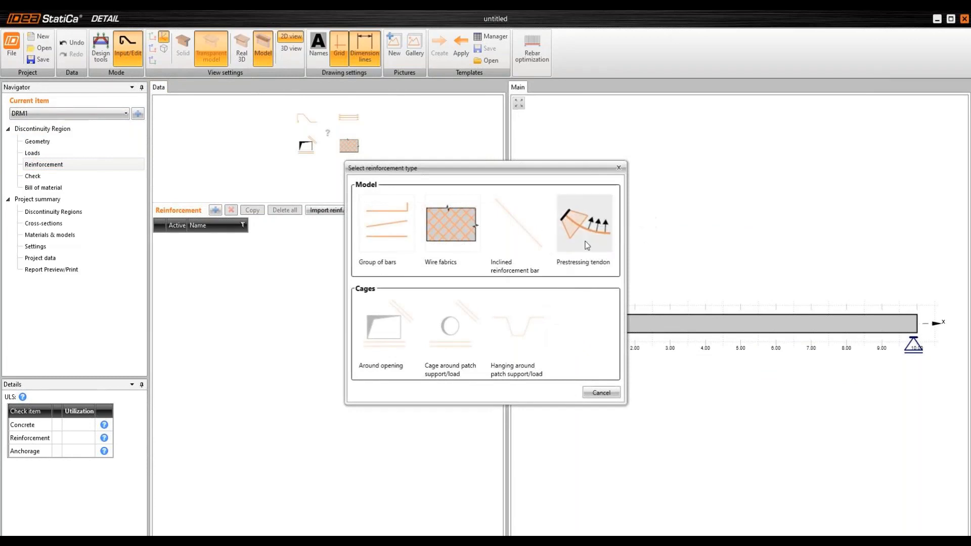
click(589, 234)
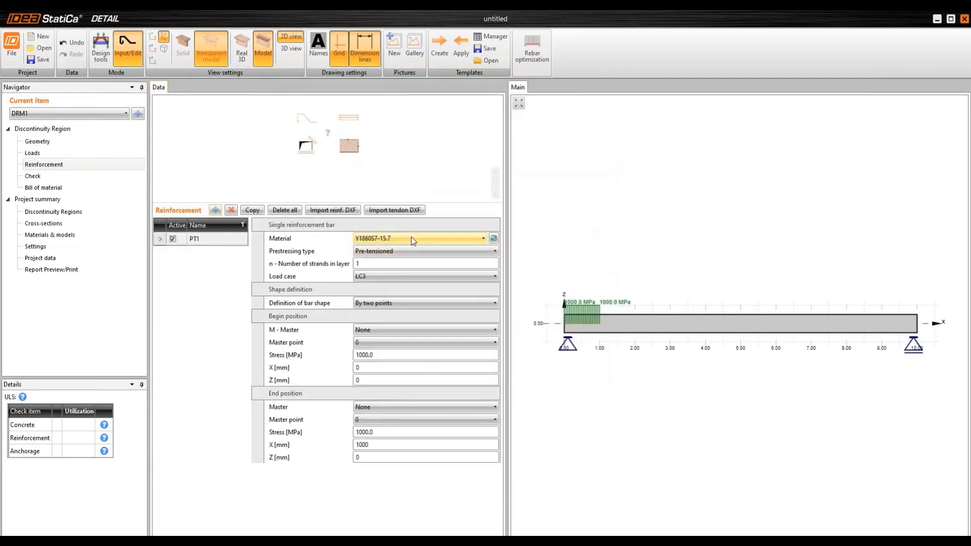
click(402, 250)
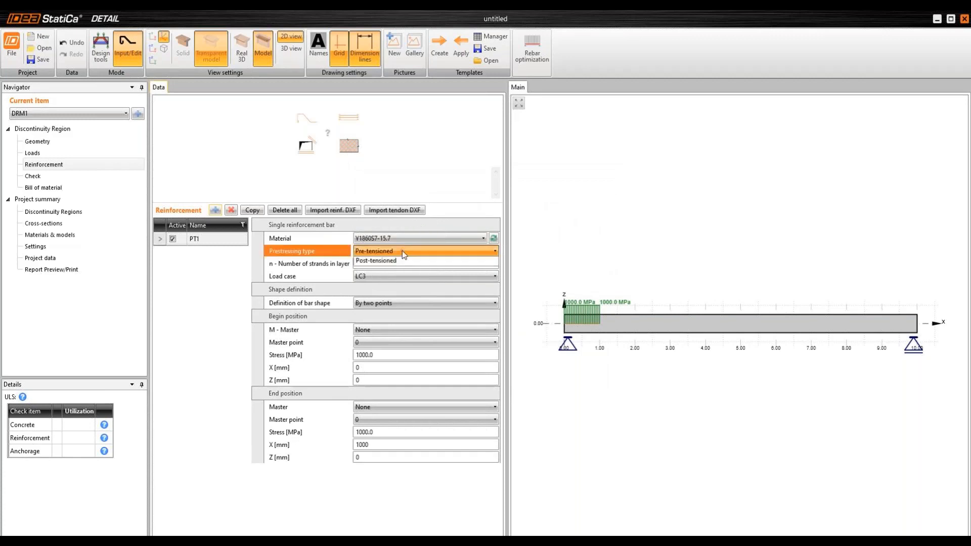
click(405, 273)
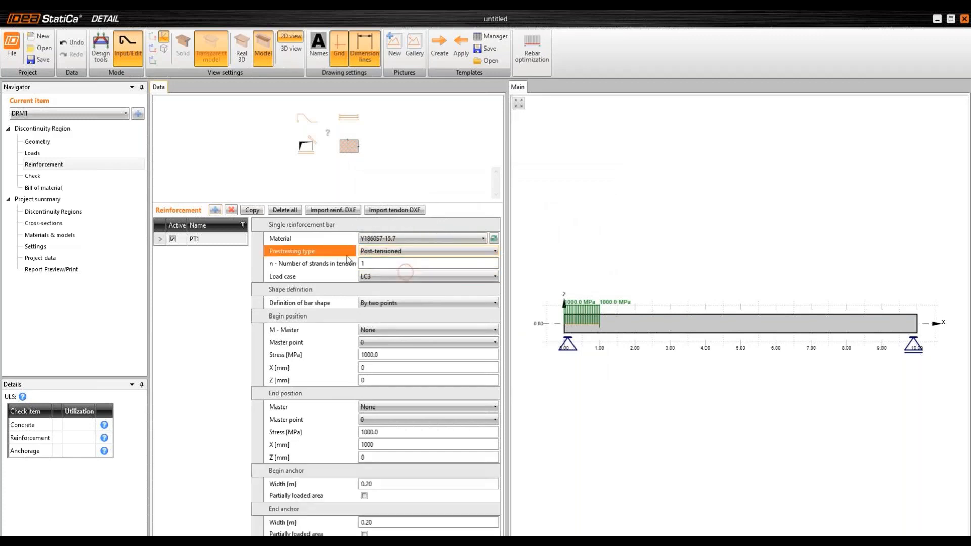
click(231, 210)
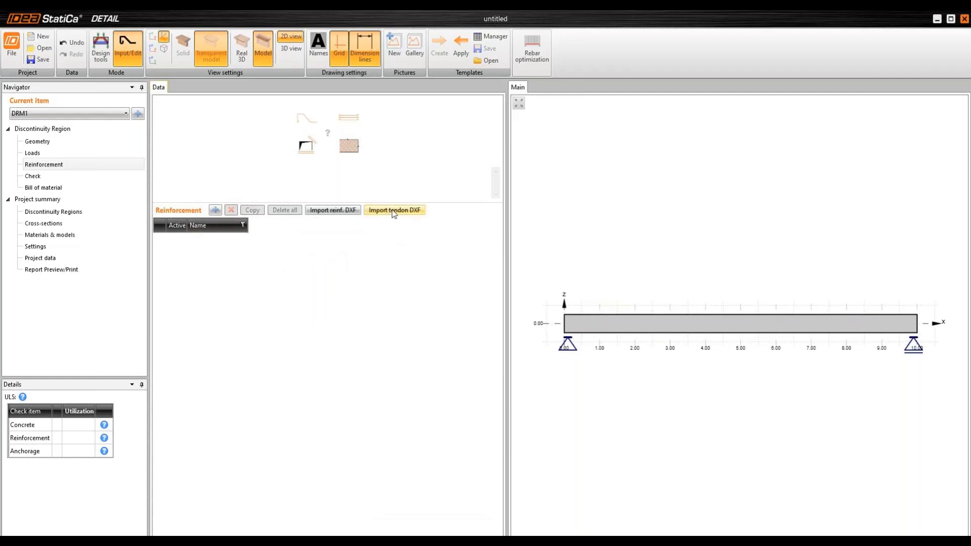
Import the prestressing tendon from Post-tensioned_beam.dxf, using the shallow arc inside the beam outline as its geometry
click(394, 211)
click(452, 131)
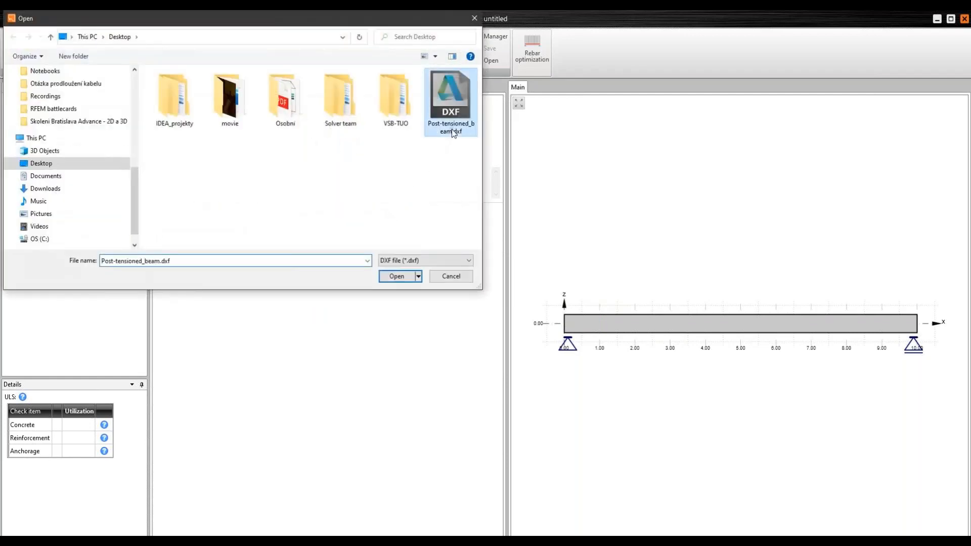
click(397, 277)
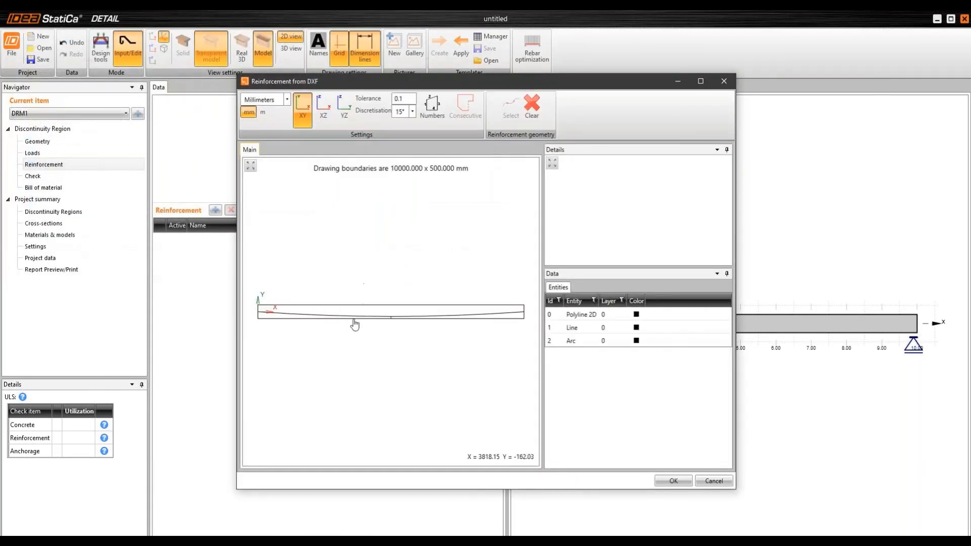
click(297, 314)
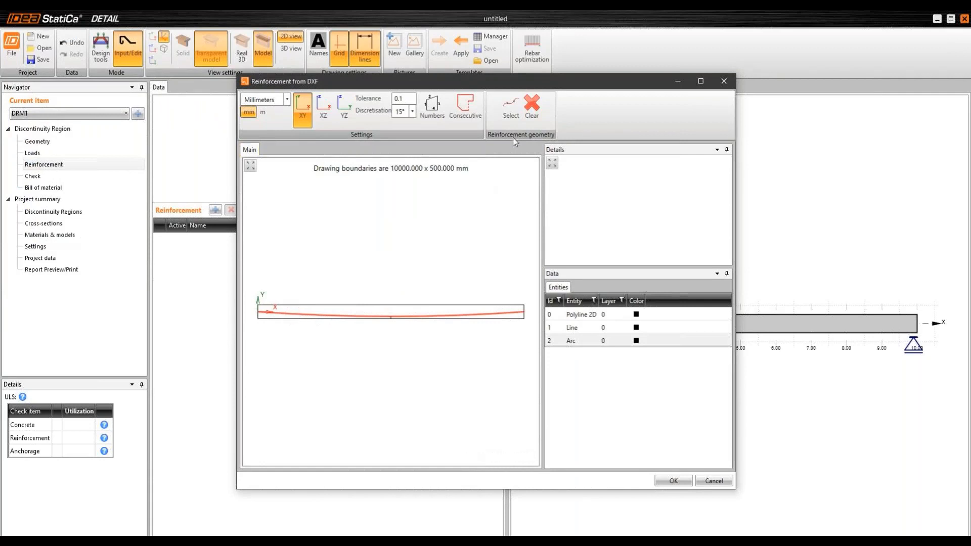
click(509, 119)
click(673, 481)
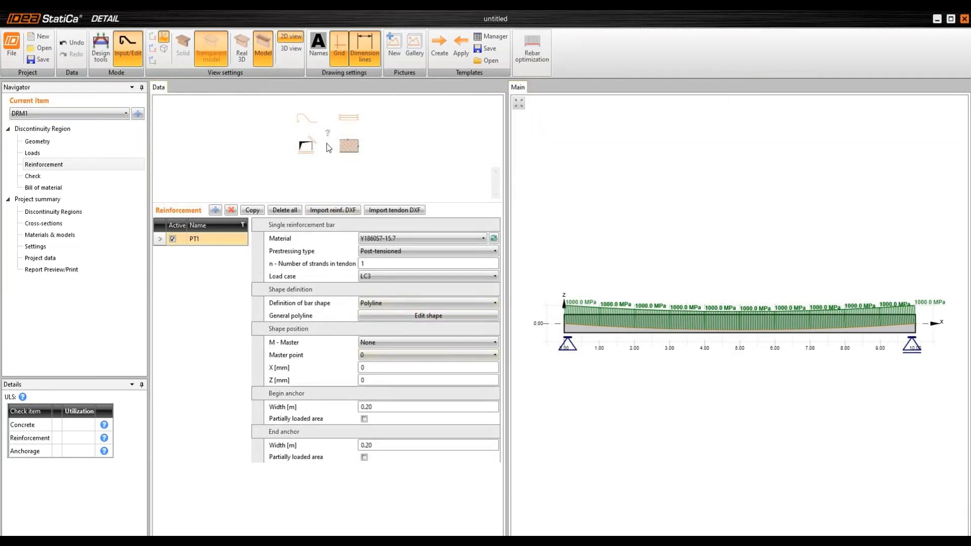
Examine the imported tendon and its end anchors in the Real 3D view of the beam
middle_drag(611, 272, 612, 252)
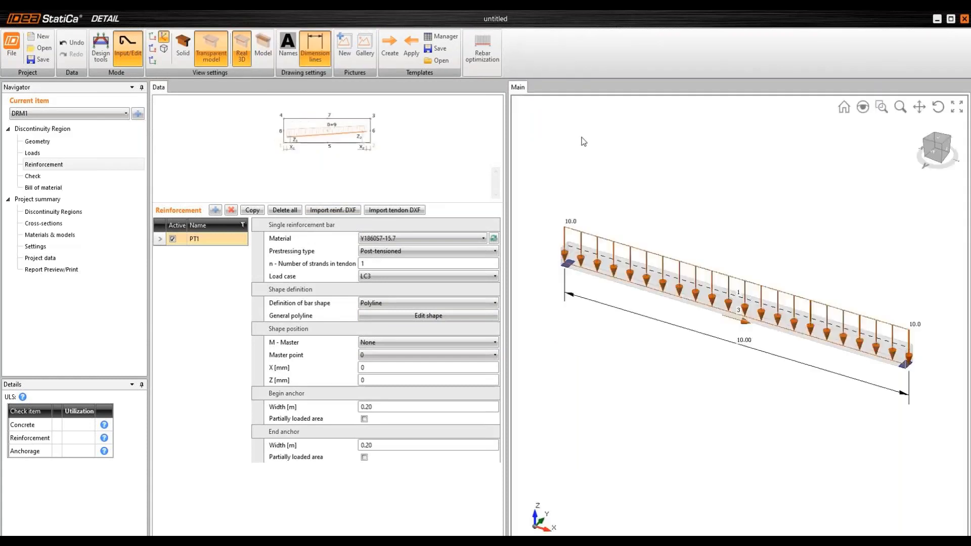
click(865, 106)
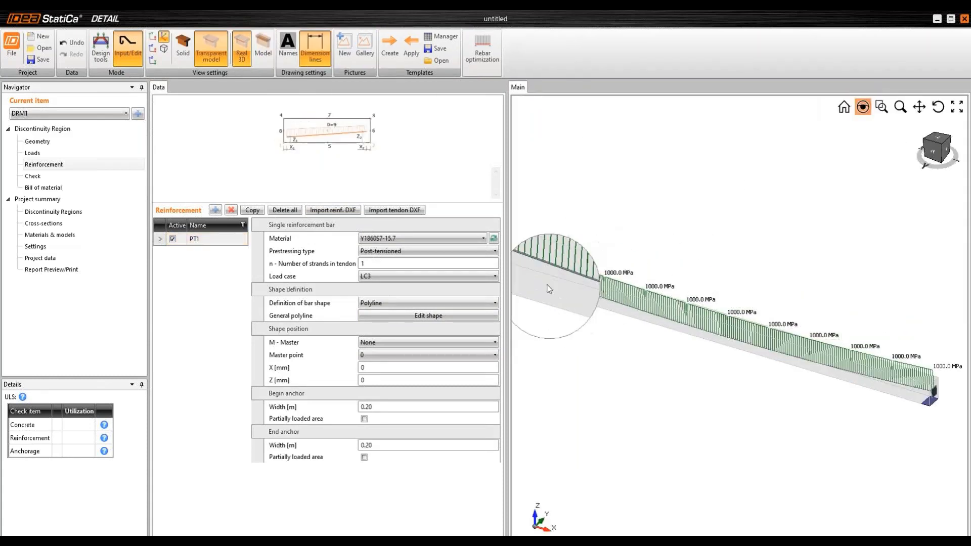
middle_drag(524, 275, 609, 282)
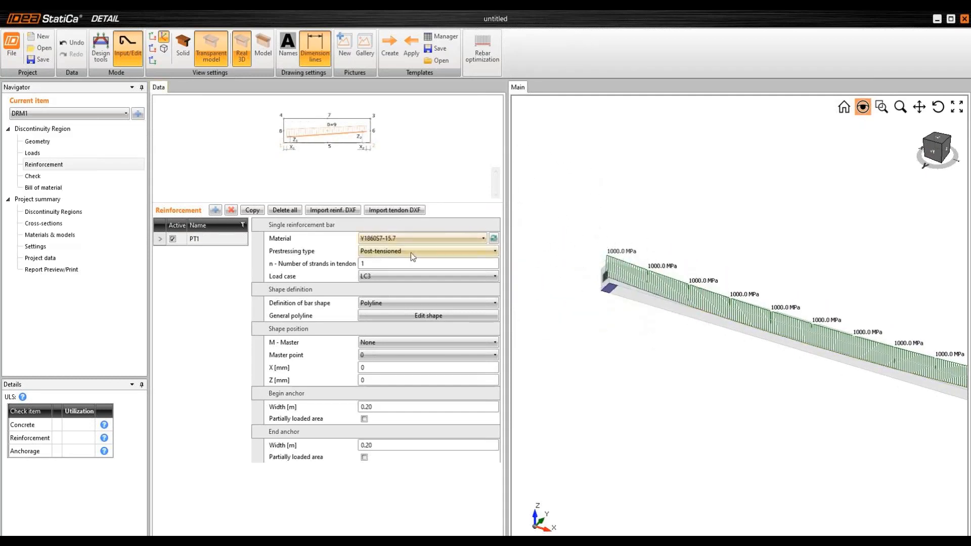
Set the number of strands in the PT1 tendon to 10 and inspect the tendon along the whole beam
click(392, 264)
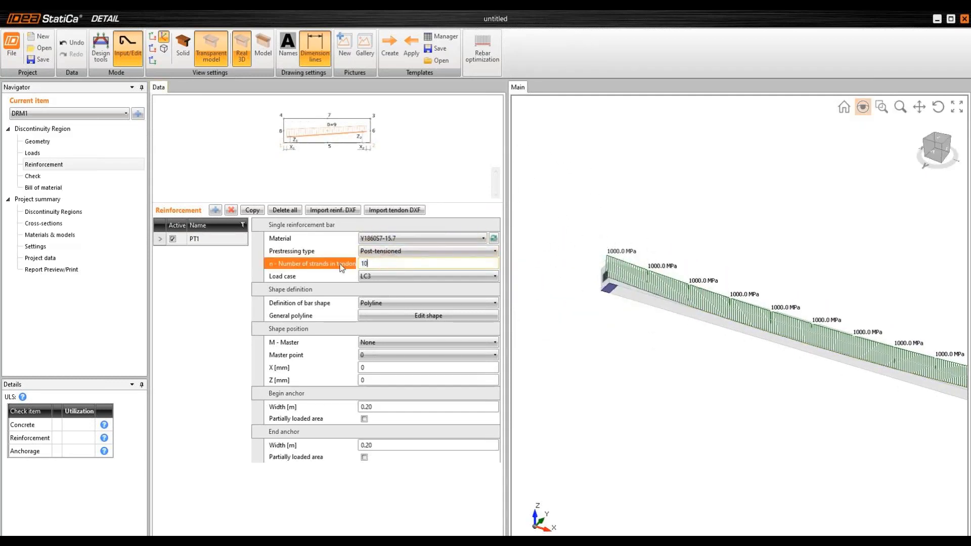
click(864, 108)
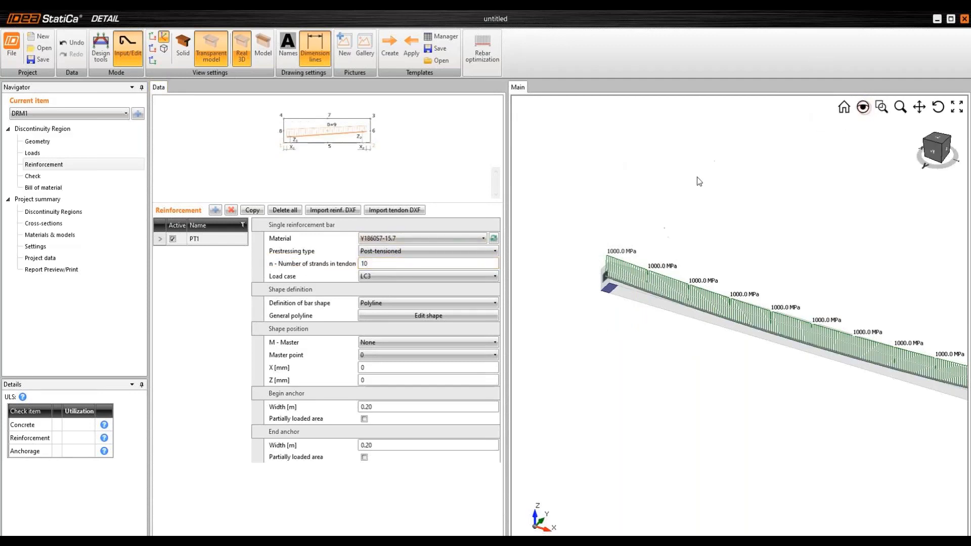
click(930, 153)
scroll(747, 337, up, 5)
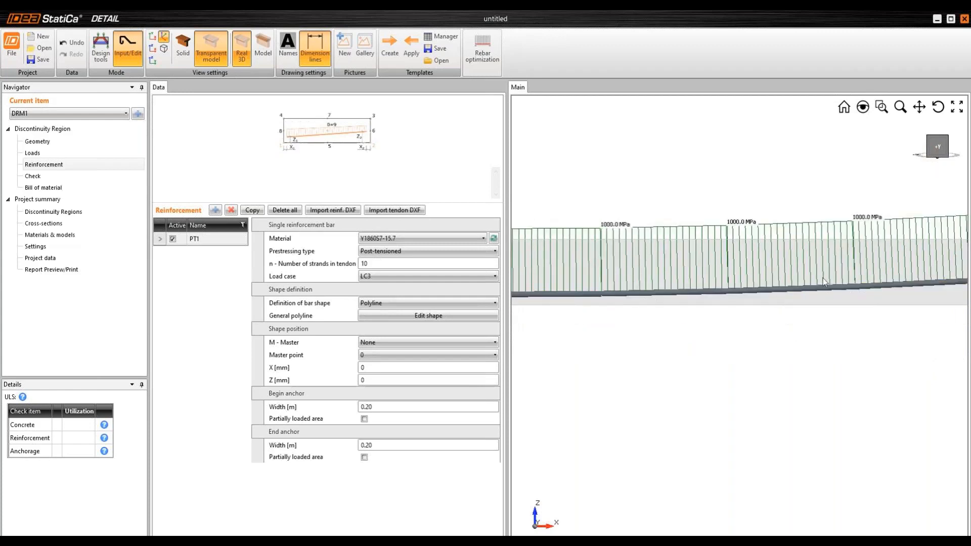
middle_drag(824, 278, 753, 267)
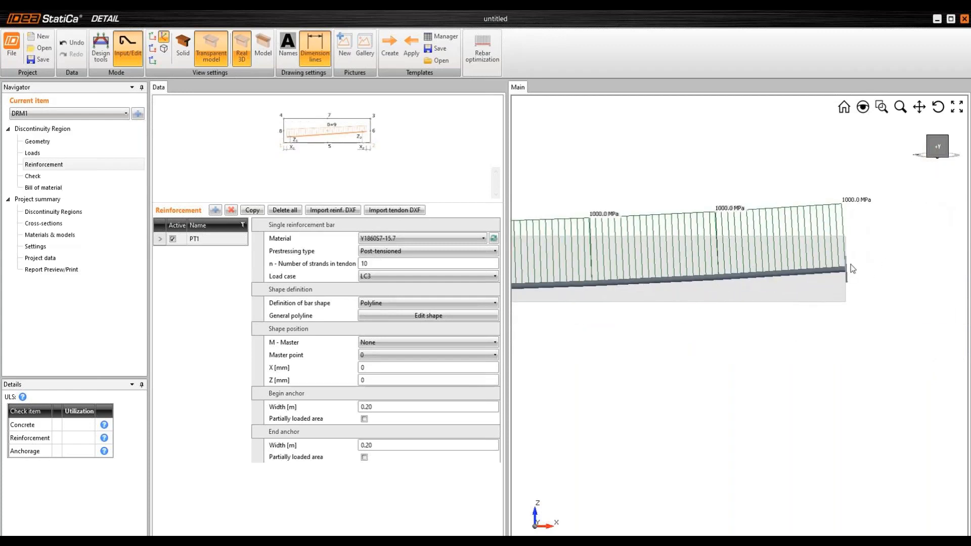
click(843, 108)
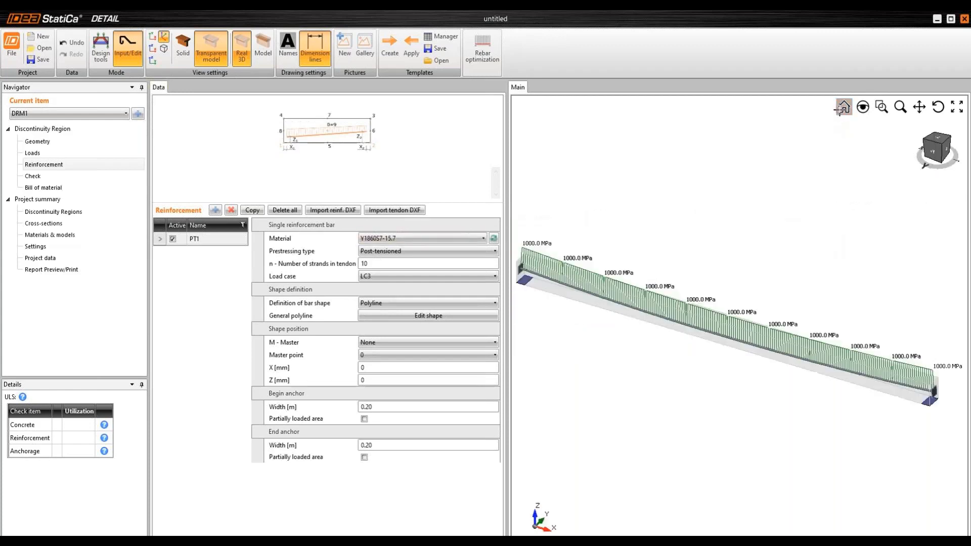
scroll(689, 277, up, 3)
scroll(687, 277, down, 3)
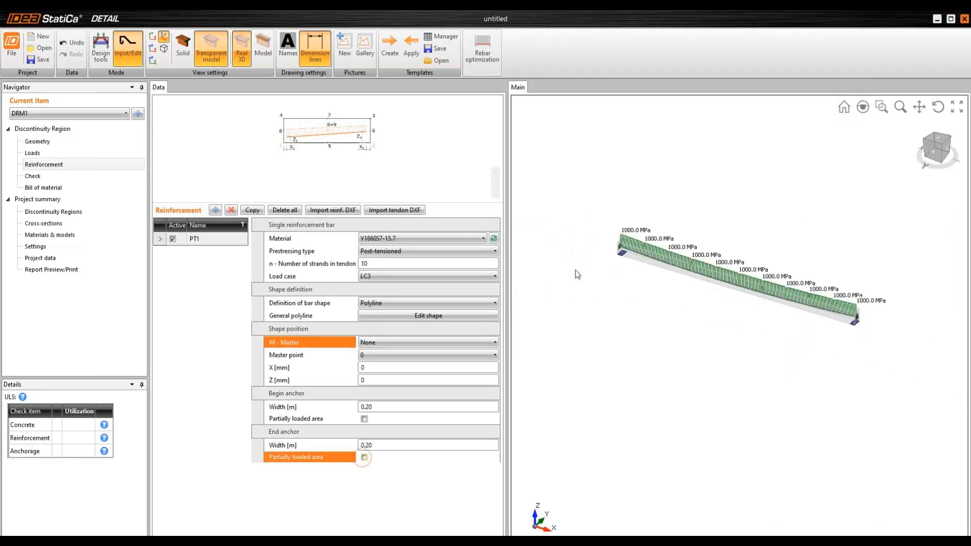
Enable the partially loaded area for the tendon's begin and end anchors and inspect the anchor-zone reinforcement at both beam ends
click(364, 420)
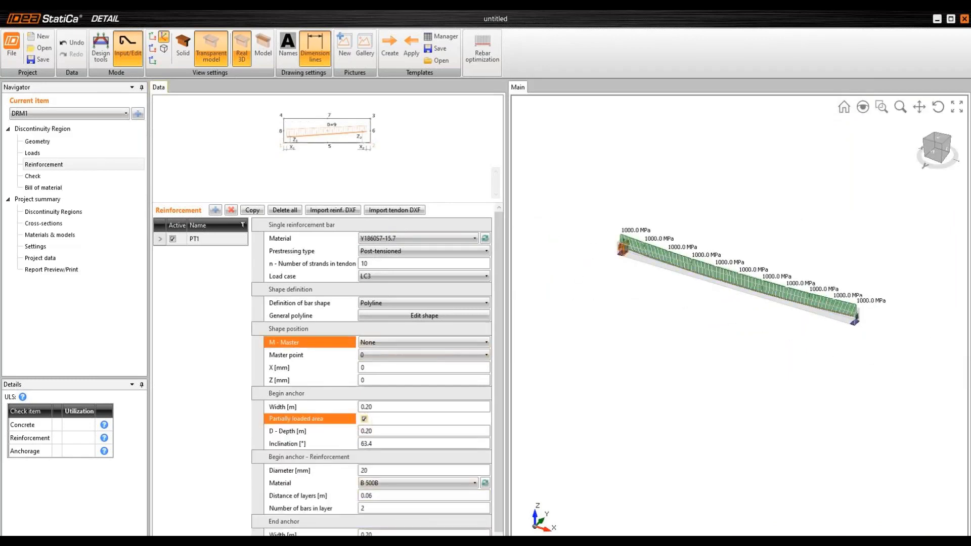
scroll(639, 225, up, 5)
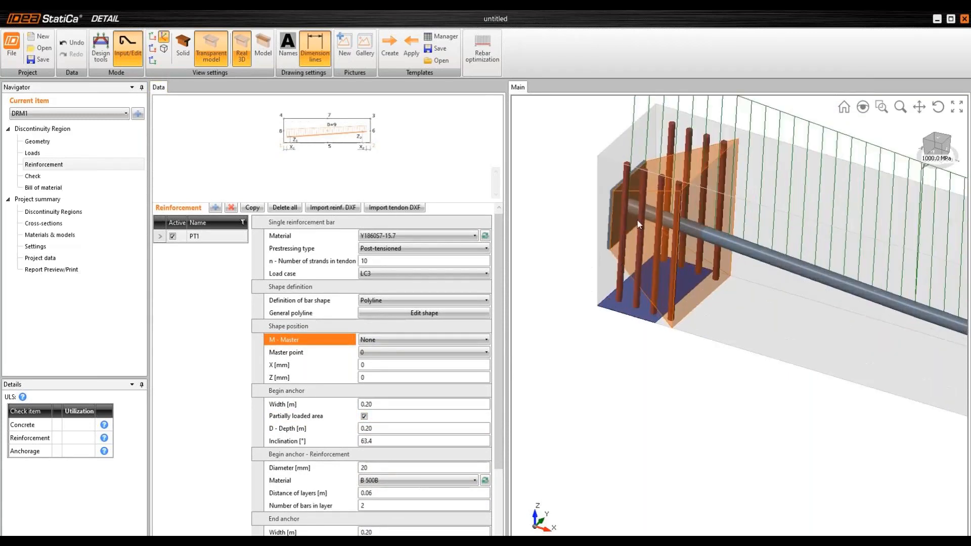
right_drag(639, 224, 719, 230)
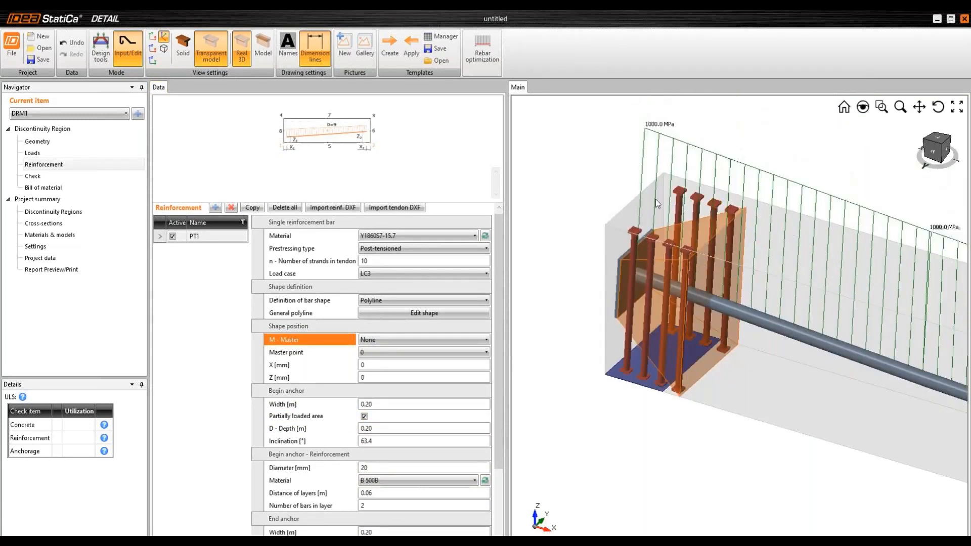
scroll(654, 210, down, 5)
middle_drag(845, 332, 456, 204)
middle_drag(834, 288, 774, 297)
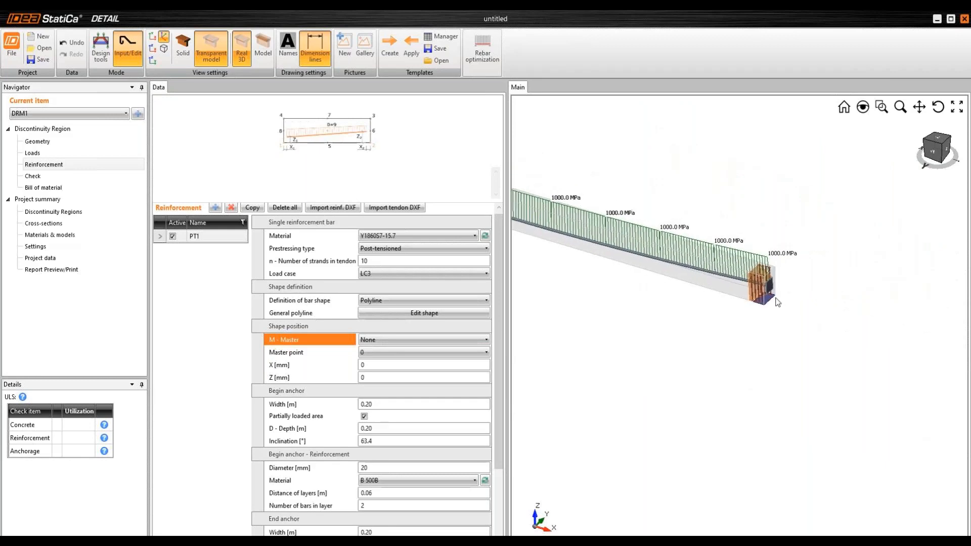
scroll(768, 292, up, 4)
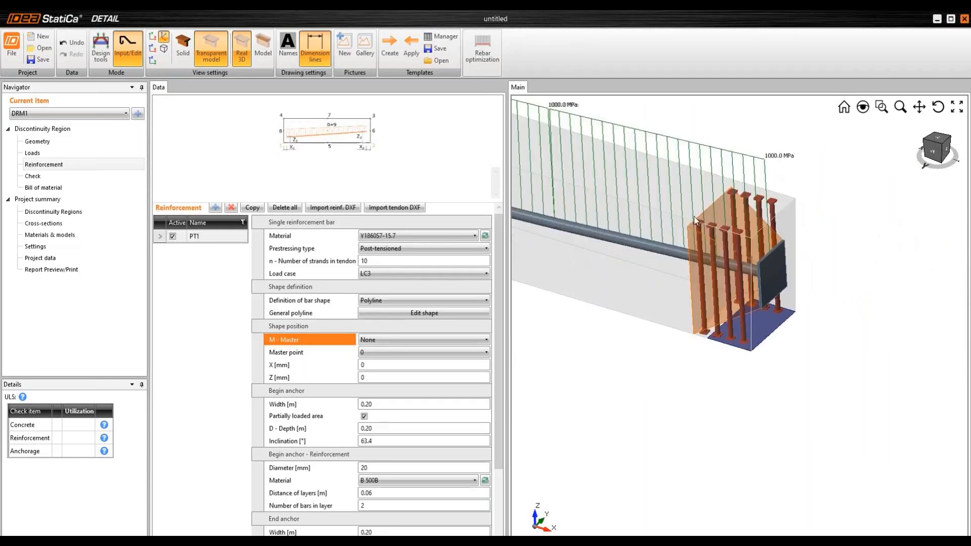
scroll(694, 217, down, 4)
middle_drag(640, 196, 890, 268)
scroll(832, 231, down, 3)
middle_drag(757, 204, 730, 199)
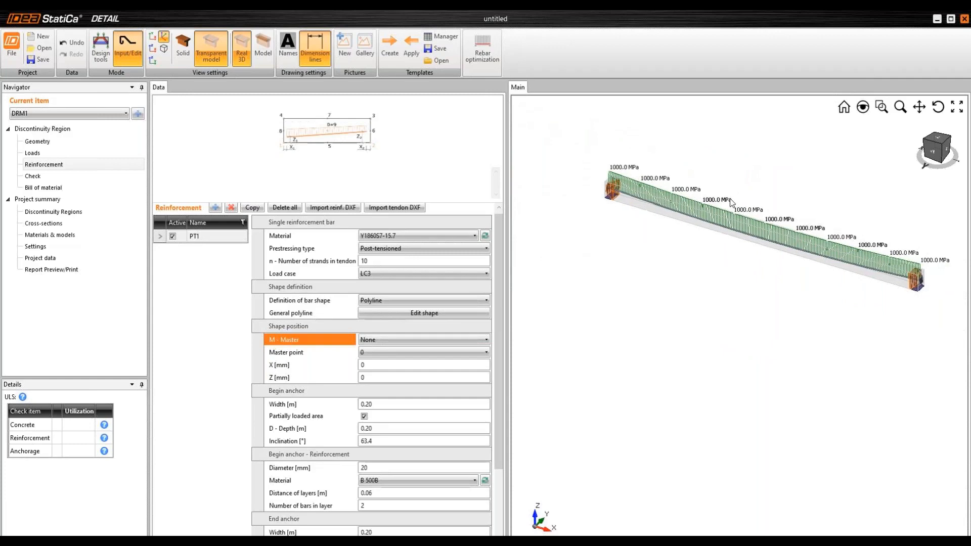
Add a reinforcement bar group with one layer along edge 3, the bottom edge of the beam
click(216, 207)
click(393, 214)
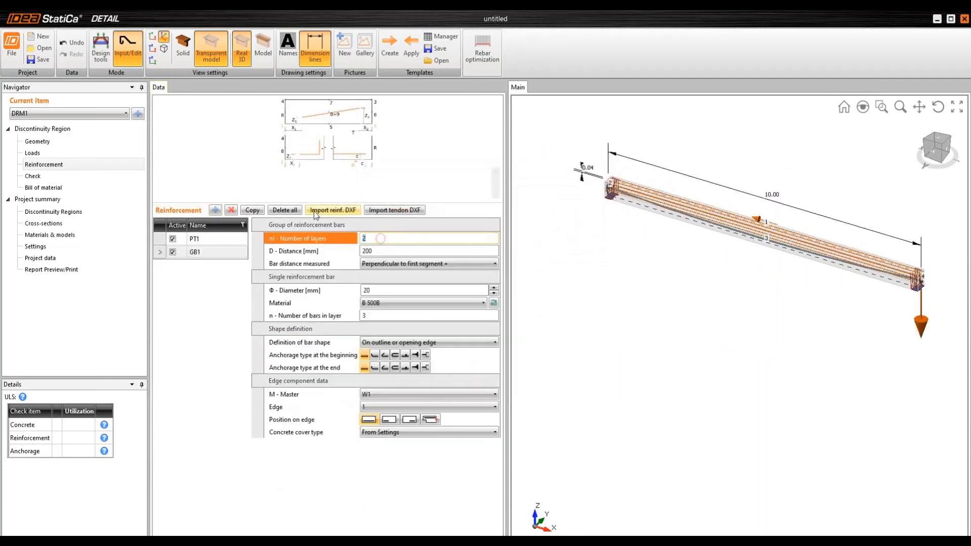
text(1)
click(380, 382)
click(375, 410)
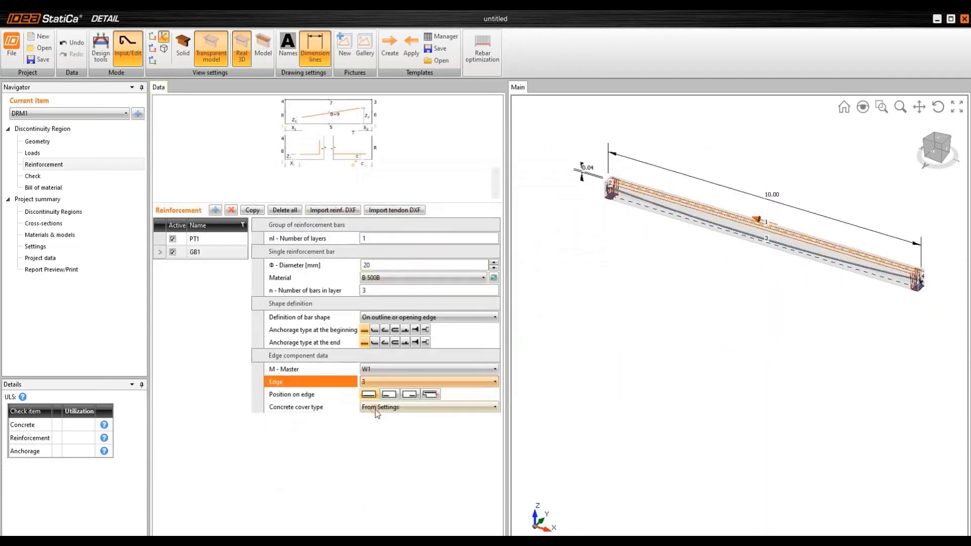
Copy the bottom bar group to edge 1 with two 8 mm bars in the layer, and duplicate it as GB3
click(252, 211)
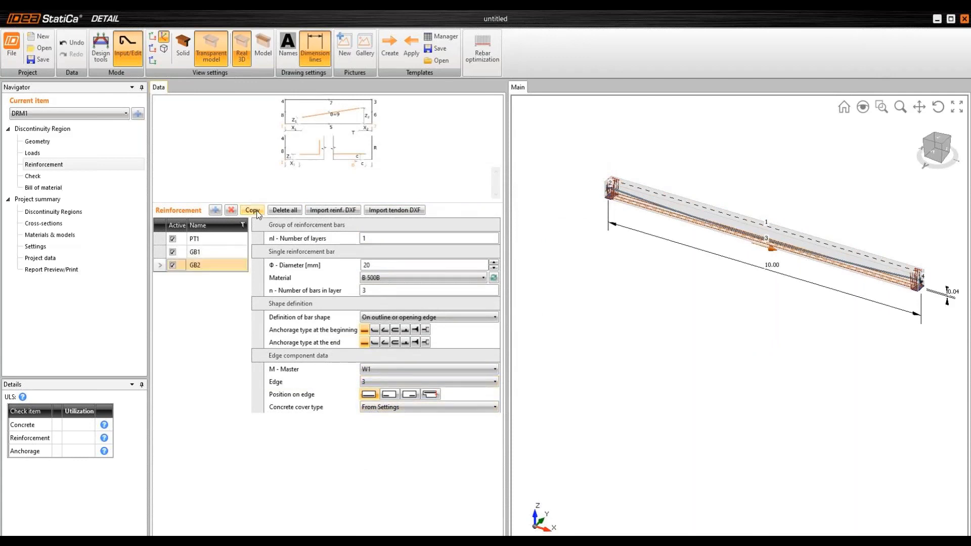
click(379, 382)
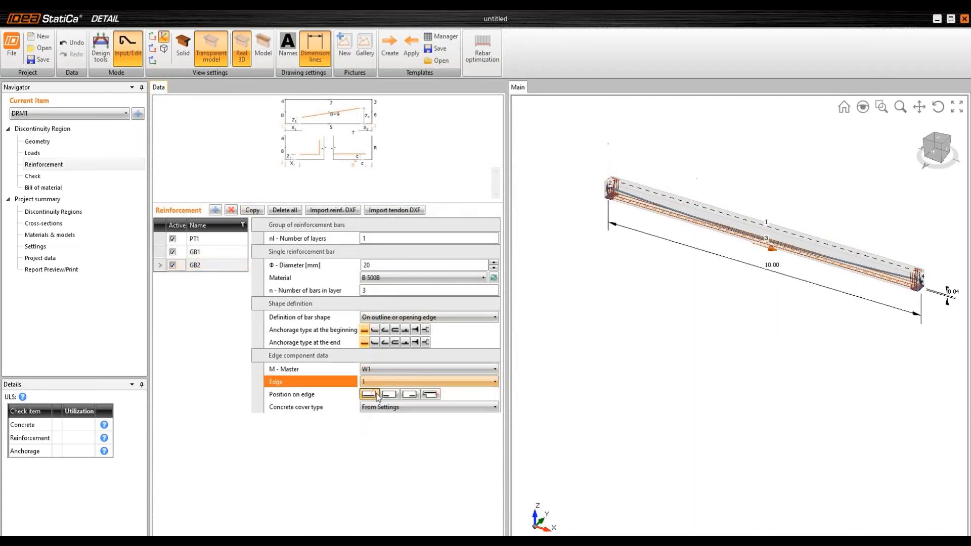
click(375, 390)
click(384, 289)
text(2)
key(Tab)
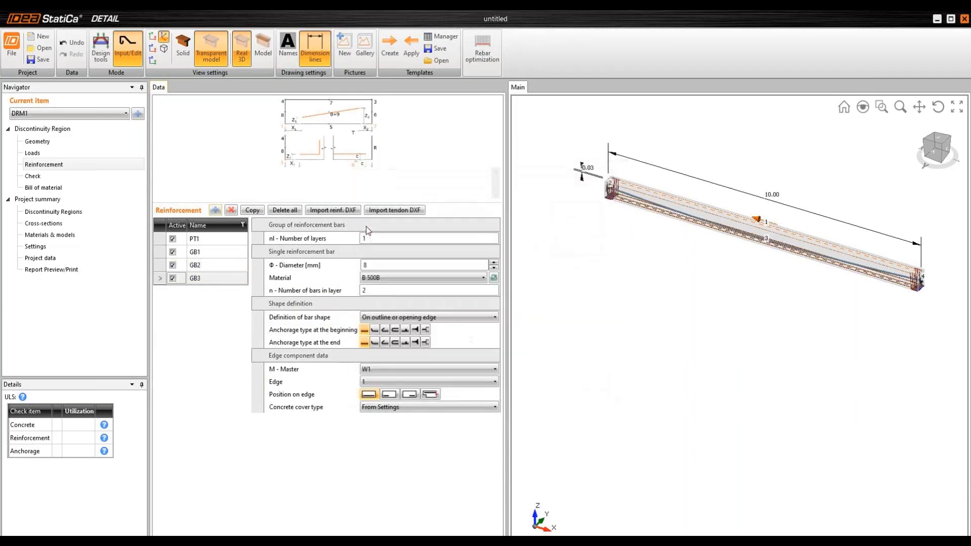
Place GB3 on edge 2 and give it the sixth anchorage type at both the beginning and the end
click(392, 382)
click(392, 403)
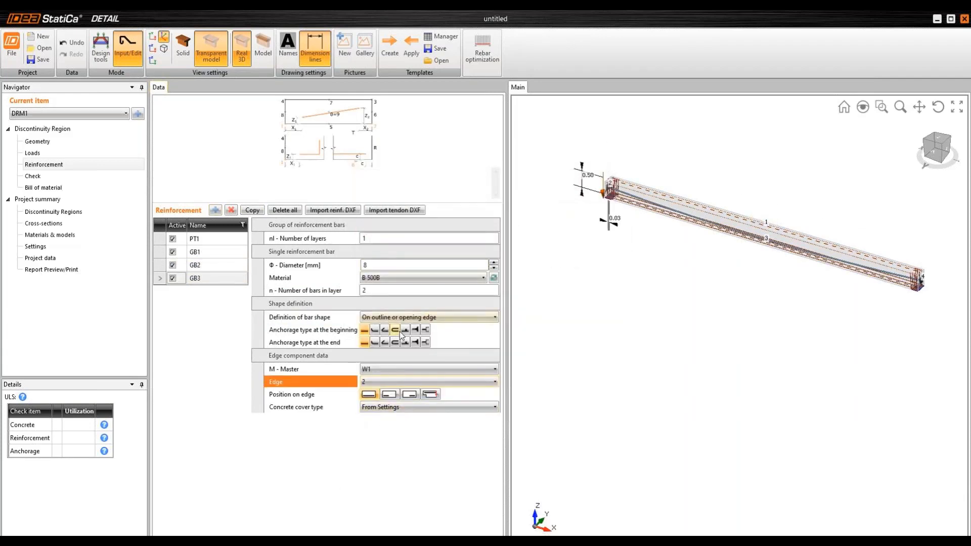
click(415, 330)
click(415, 342)
Try 200 and 20 layers for the vertical bar group GB3
click(376, 238)
text(200)
key(Tab)
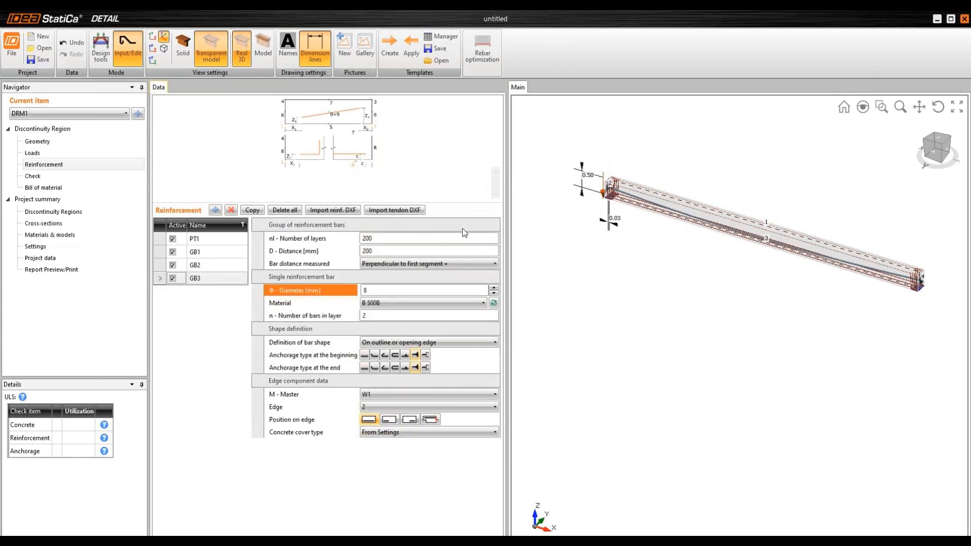
click(302, 247)
click(387, 238)
text(20)
click(334, 251)
Set the vertical bar group GB3 to 50 layers with a bar diameter of 10 mm
click(393, 236)
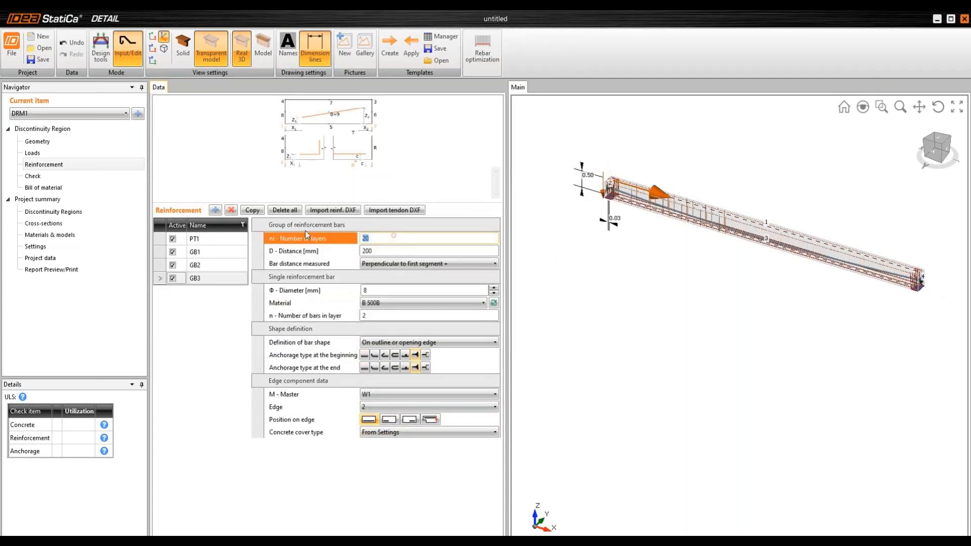
text(50)
click(385, 314)
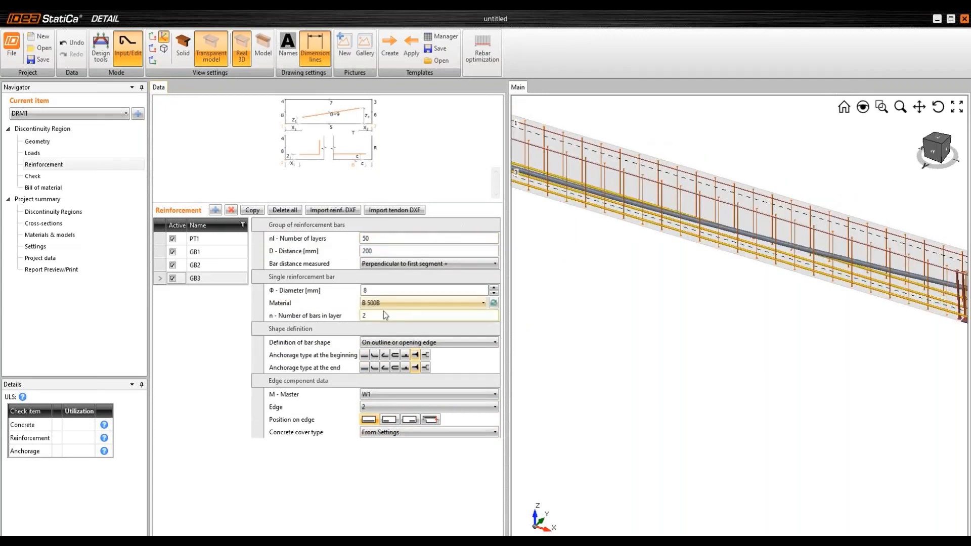
click(385, 290)
text(10)
key(Tab)
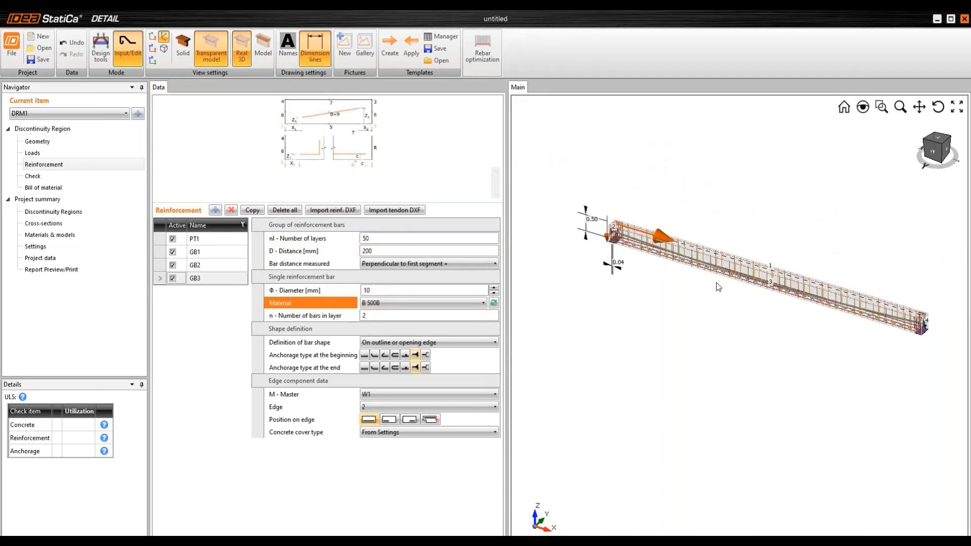
Display the reinforced beam as a 2D model and run the check calculation
click(263, 46)
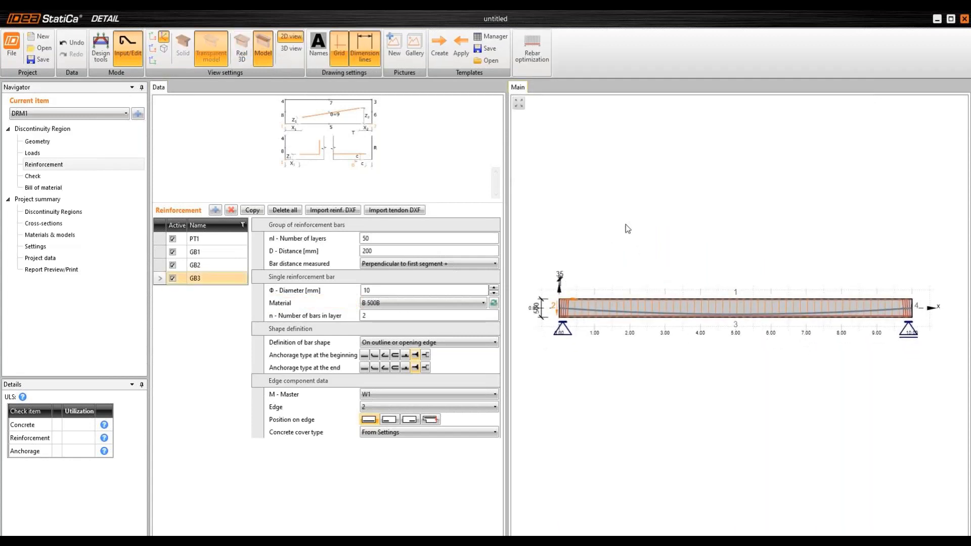
click(70, 176)
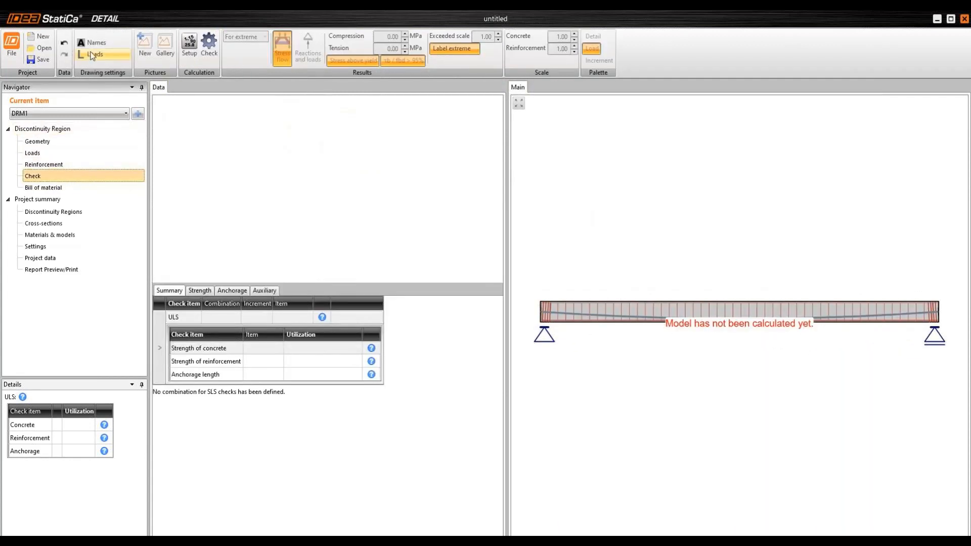
click(210, 47)
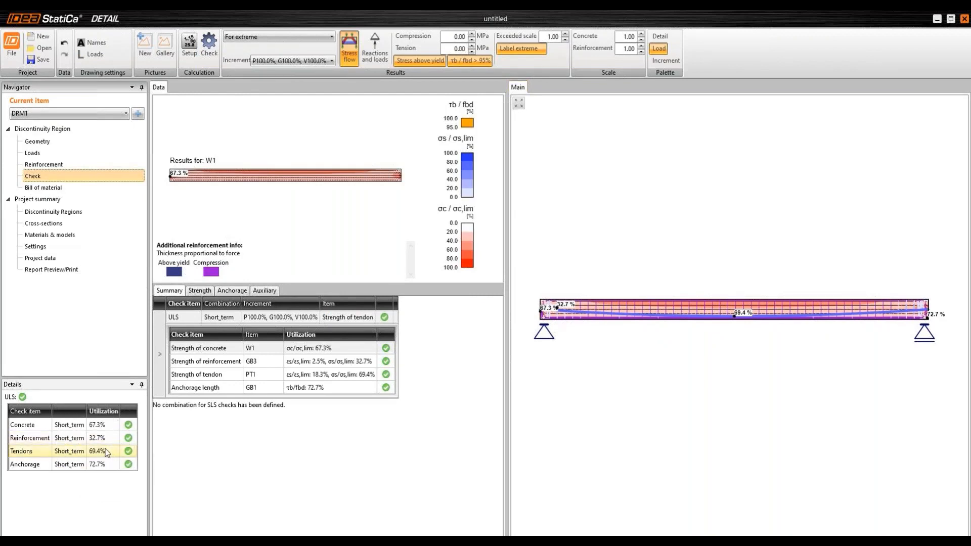
Review the tendon strength summary and examine the concrete stress σc along the beam and around the begin anchor
click(174, 379)
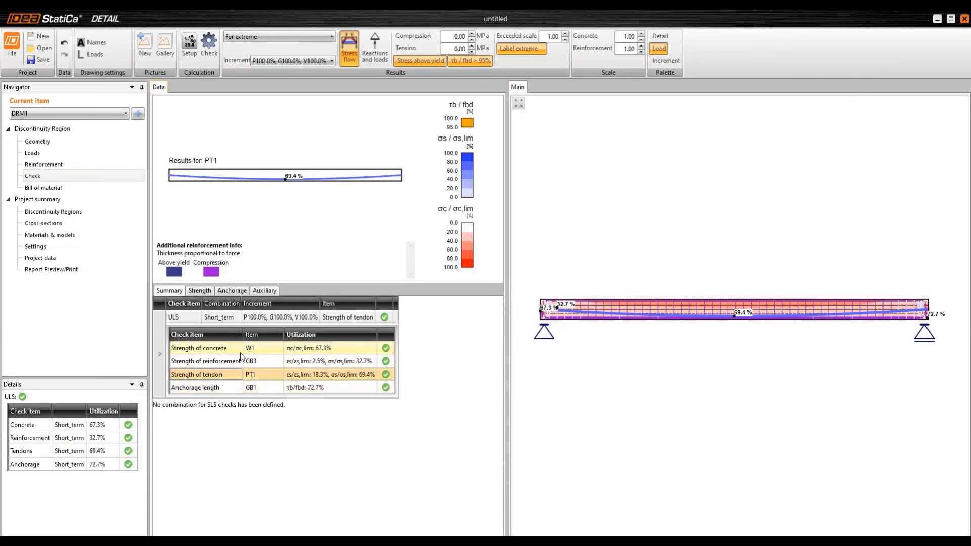
click(199, 292)
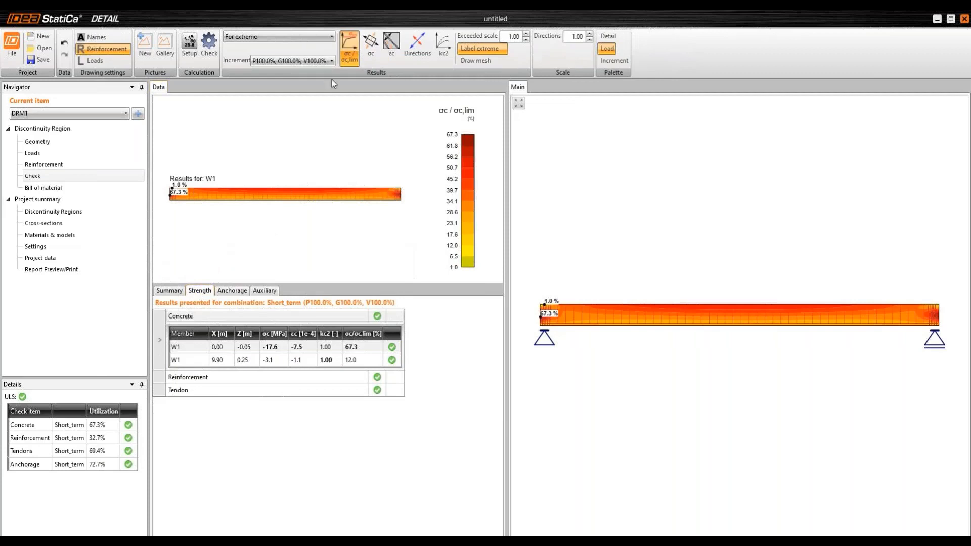
click(370, 43)
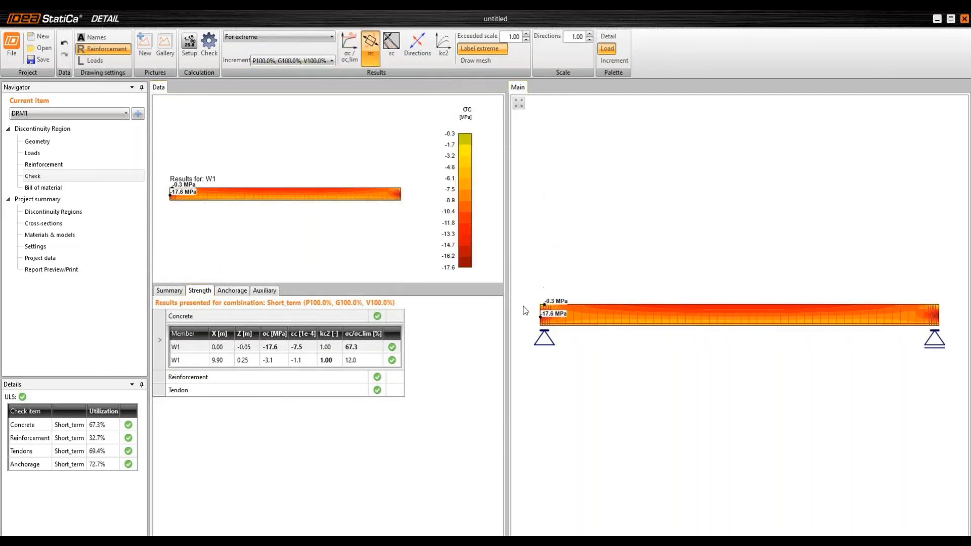
scroll(531, 318, up, 5)
scroll(546, 316, up, 3)
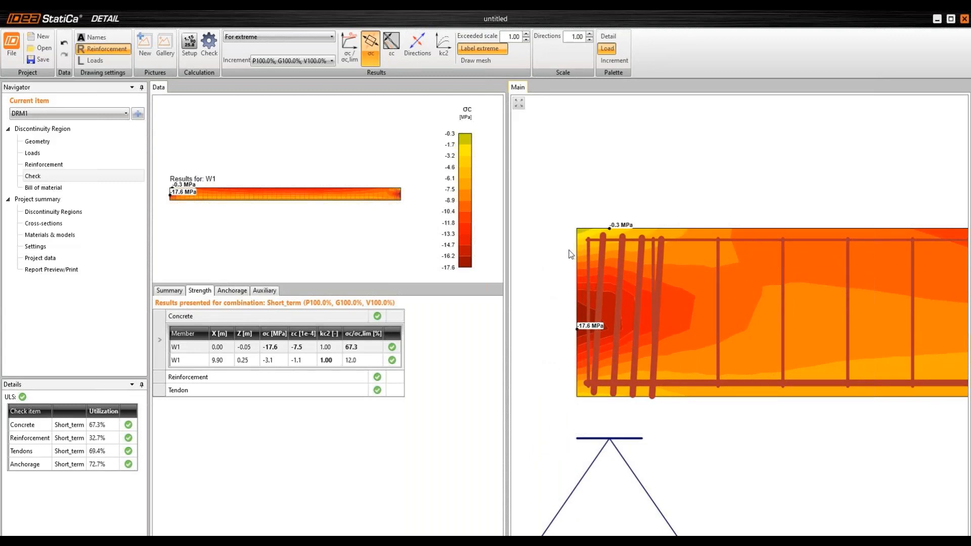
scroll(568, 260, down, 8)
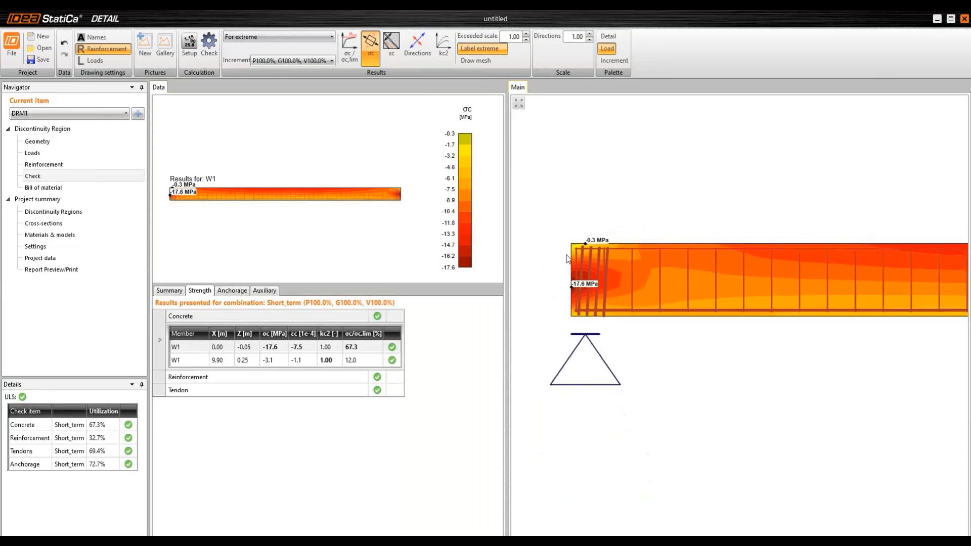
middle_drag(779, 279, 769, 275)
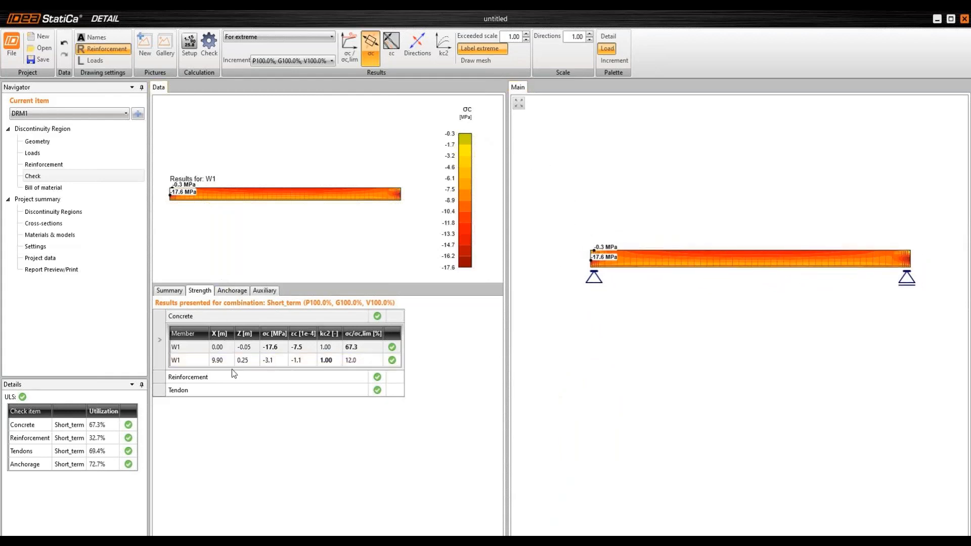
Examine the detailed strength results of the PT1 tendon and plot its stress σs along the beam
click(232, 389)
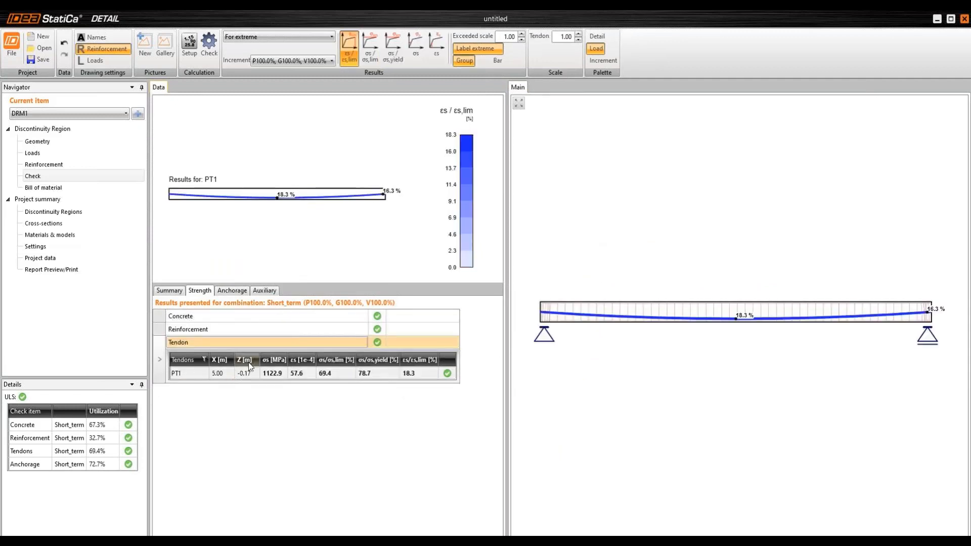
click(270, 375)
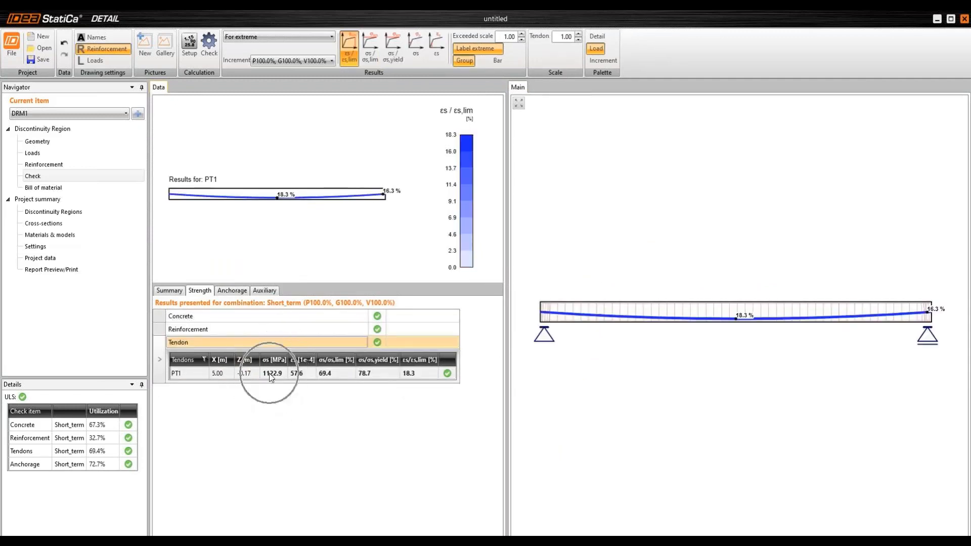
click(330, 377)
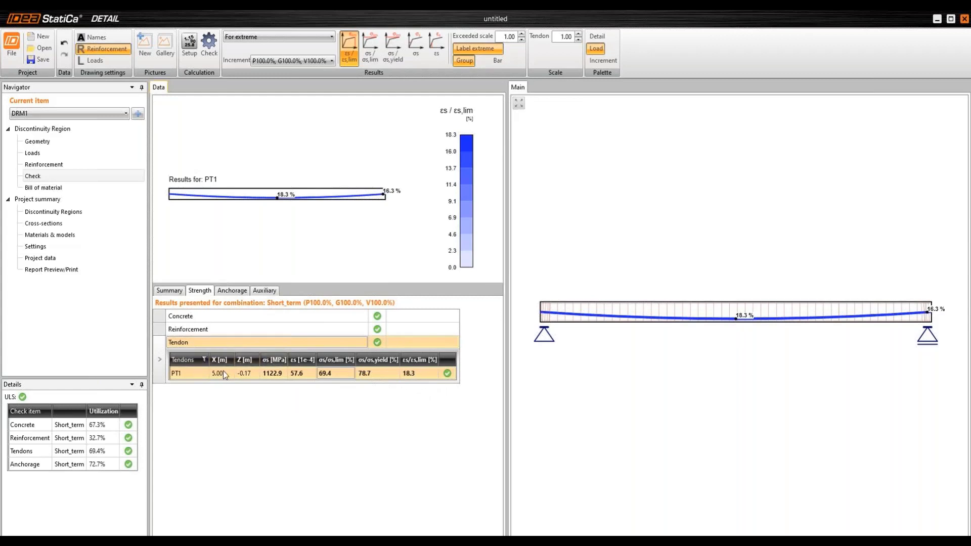
click(416, 44)
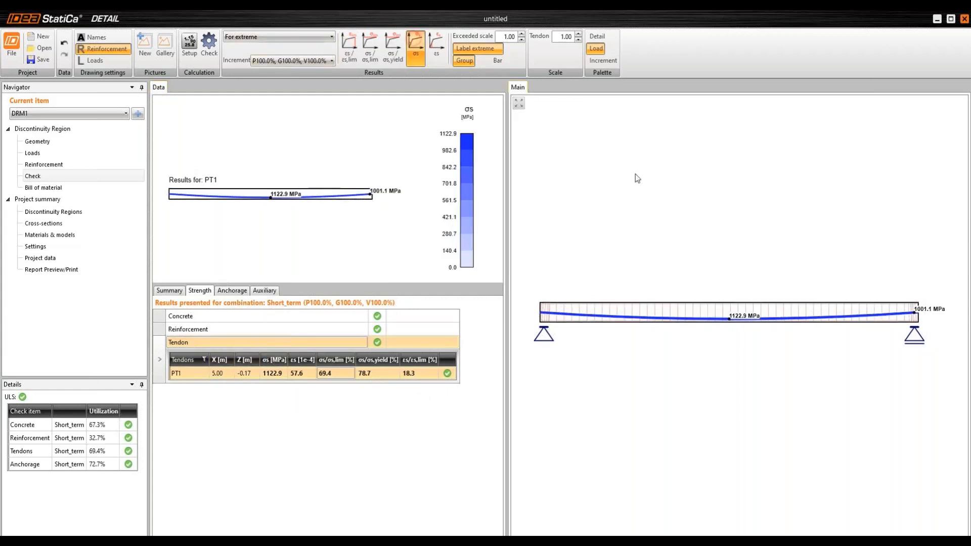
Inspect the PT1 tendon stress along the beam and present the results for the current combination Long_term
scroll(729, 329, up, 5)
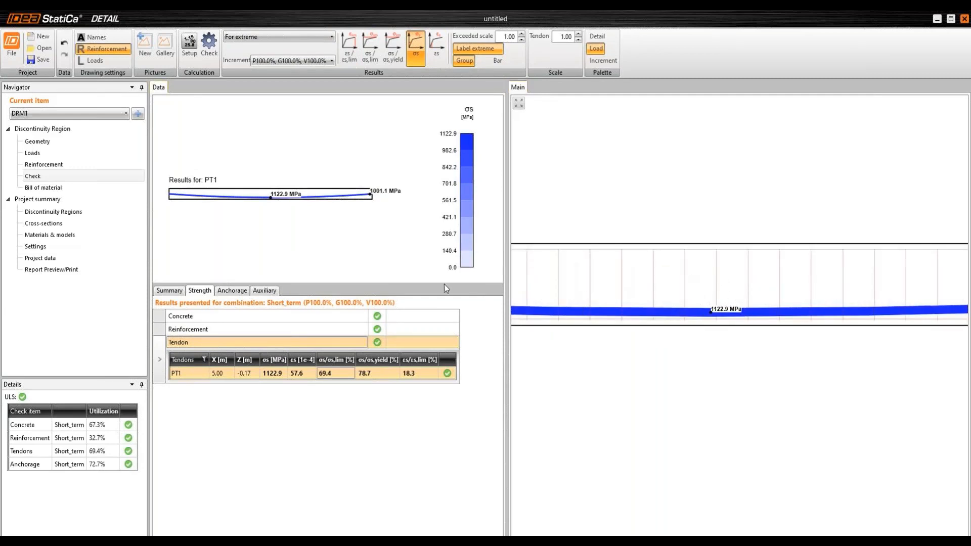
scroll(610, 282, down, 4)
scroll(632, 277, down, 2)
middle_drag(632, 277, 724, 271)
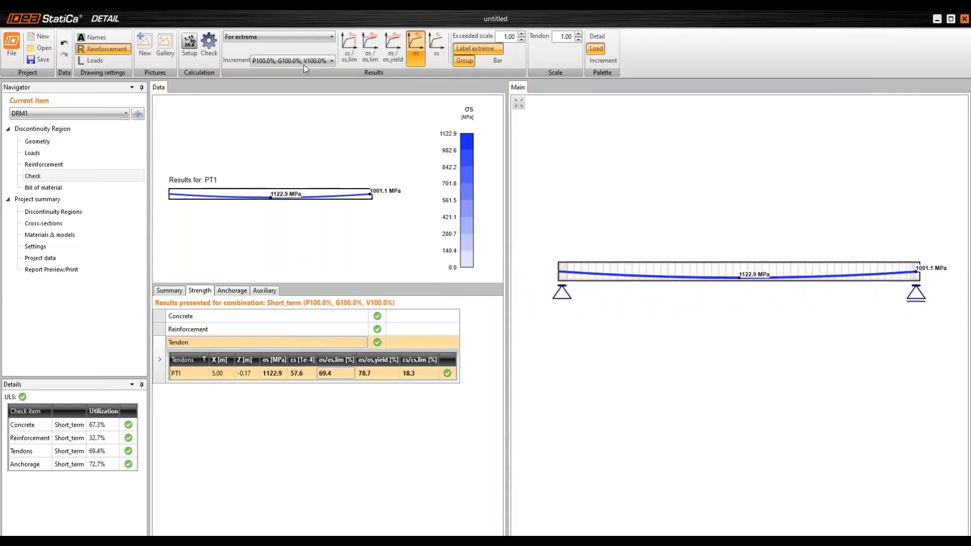
click(296, 37)
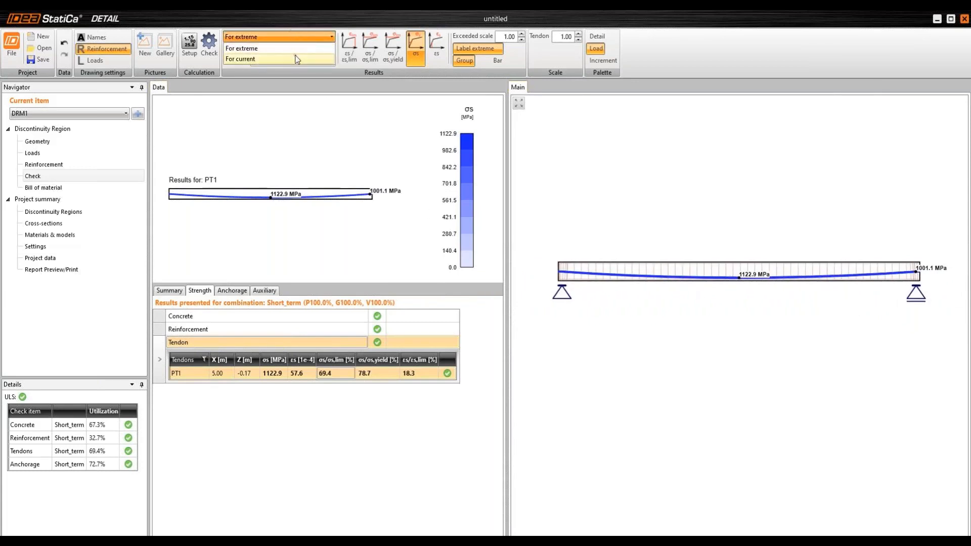
click(297, 60)
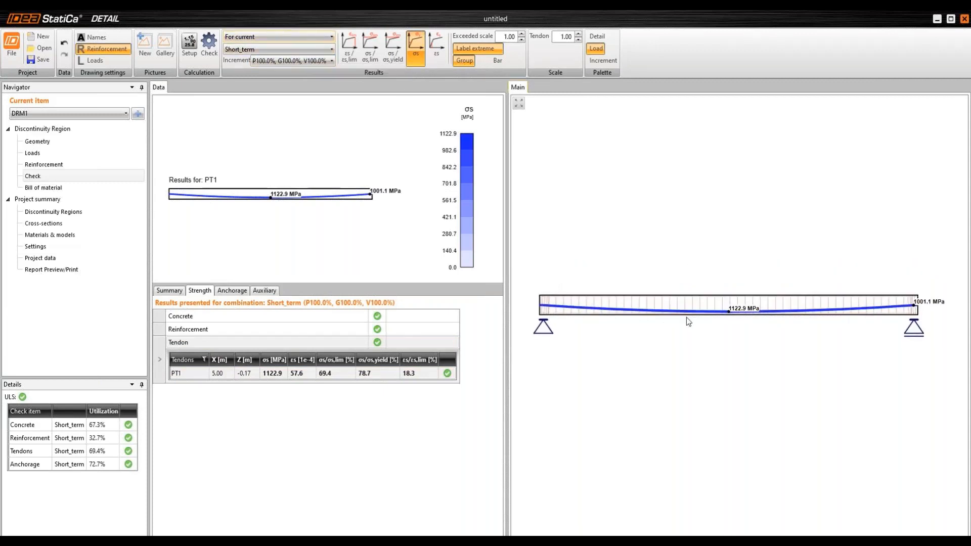
click(304, 49)
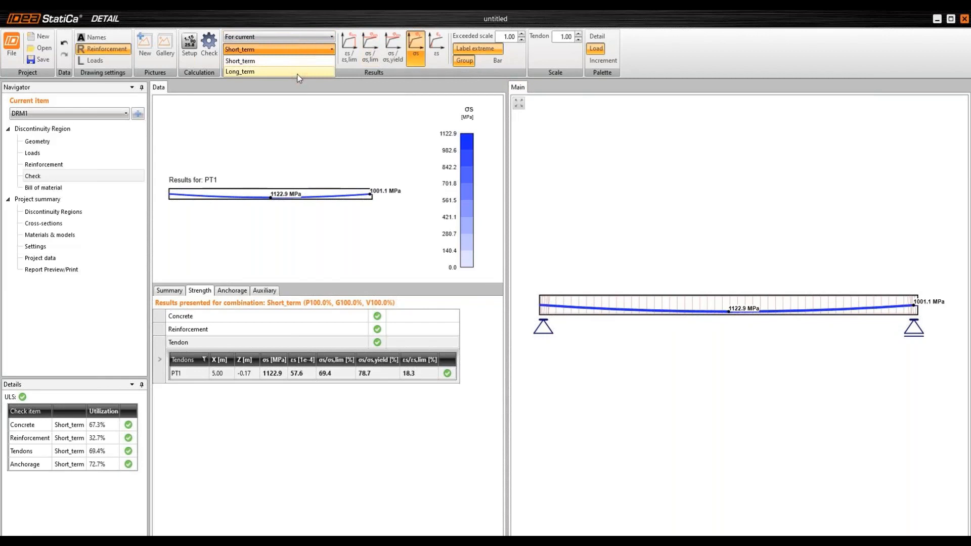
click(297, 72)
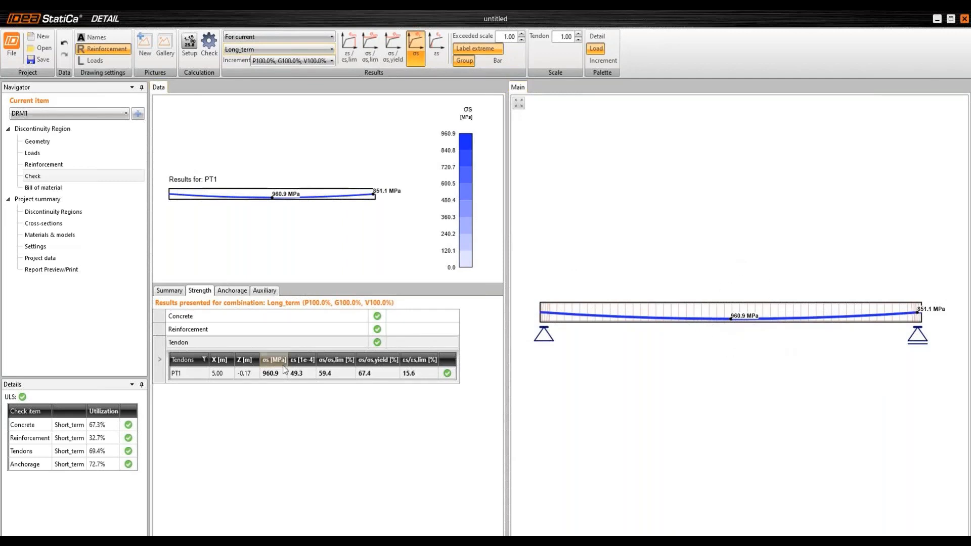
Examine the auxiliary deformation results of the beam for the Long_term and Short_term combinations
key(ctrl)
key(ctrl)
click(277, 292)
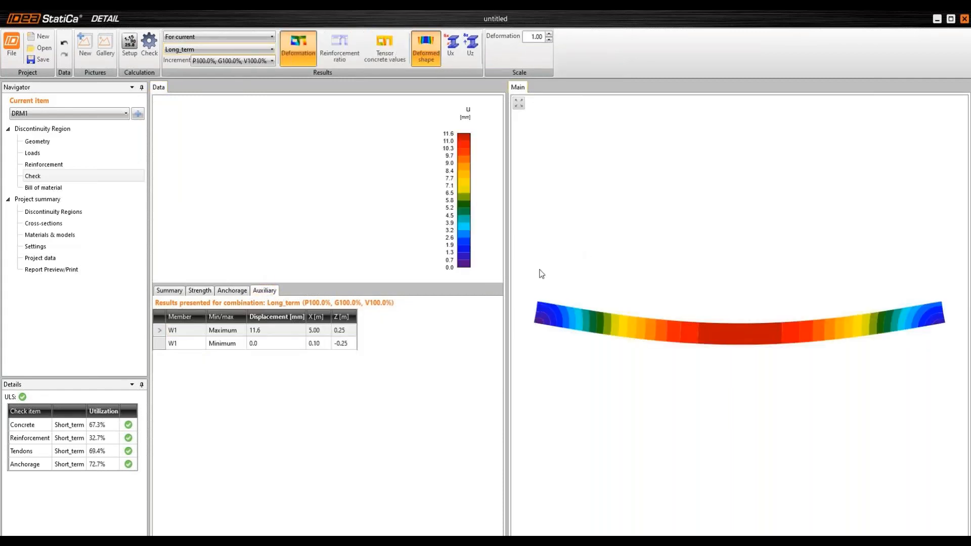
click(202, 49)
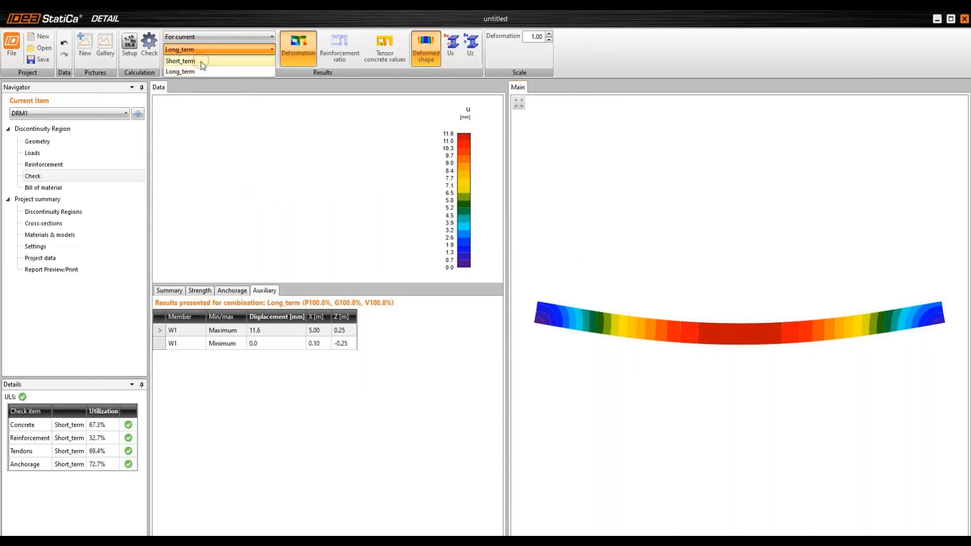
click(201, 61)
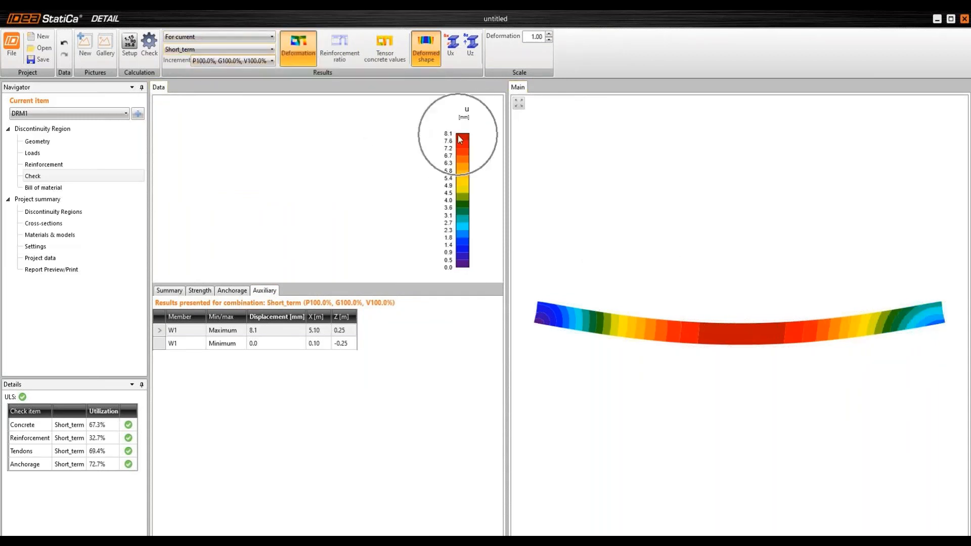
Examine the stress-strain diagram and properties of the Y1860S7-15.7 prestressing steel in the project materials
click(65, 235)
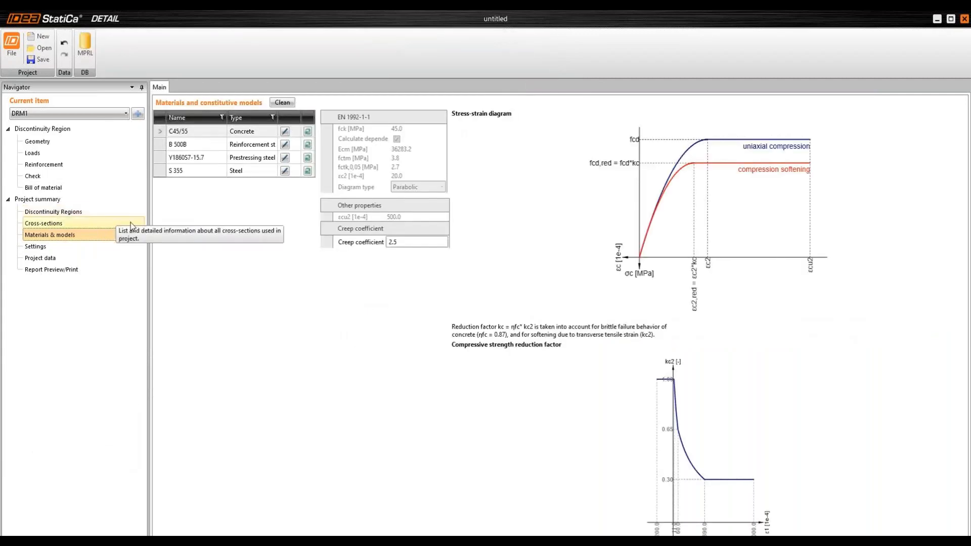
click(162, 158)
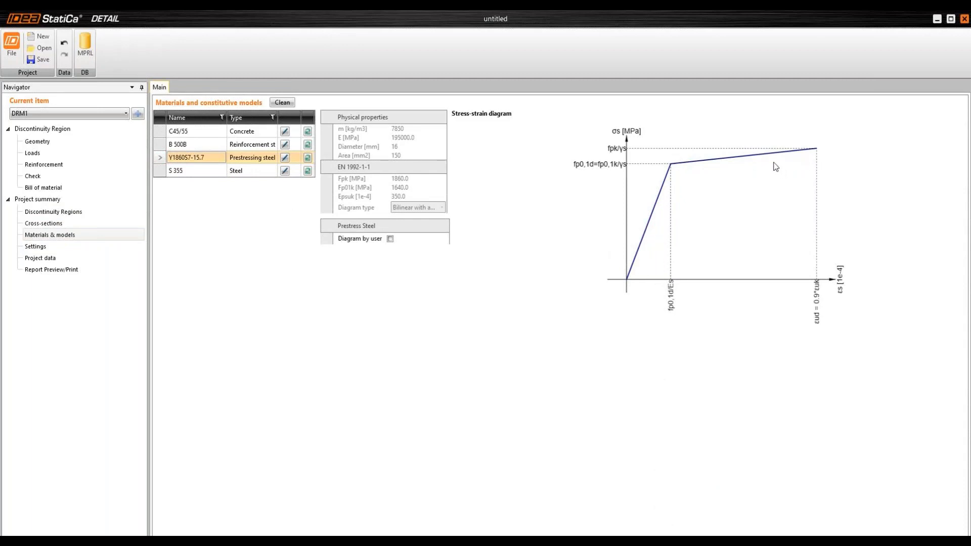
Generate the detailed report preview and read through its materials, reinforcement, tendon and ULS result sections to the end
click(49, 268)
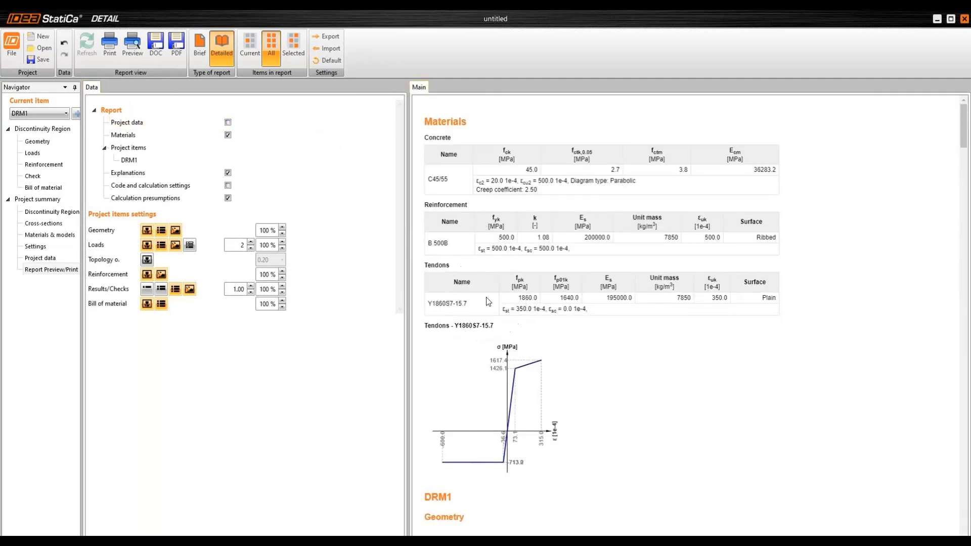
scroll(487, 298, down, 2)
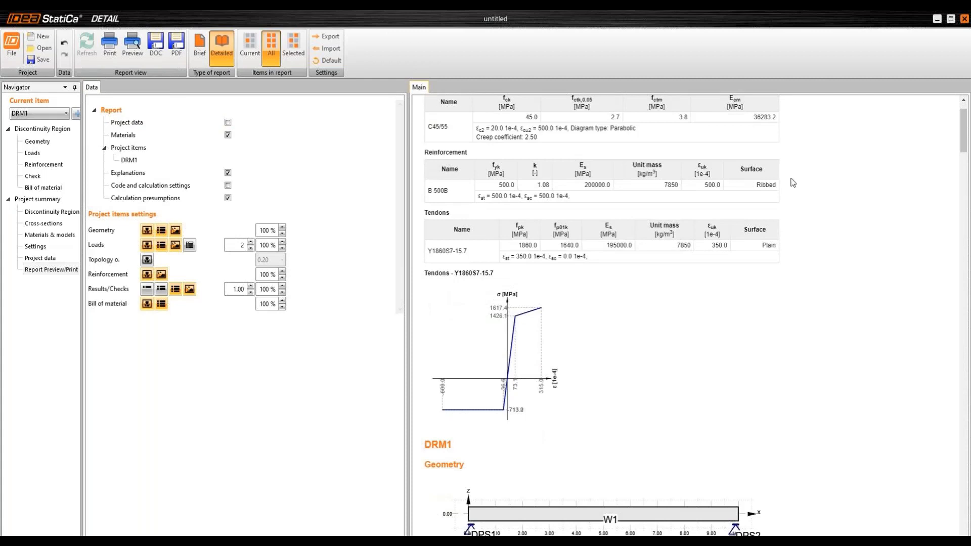
drag(964, 122, 964, 175)
scroll(688, 275, down, 3)
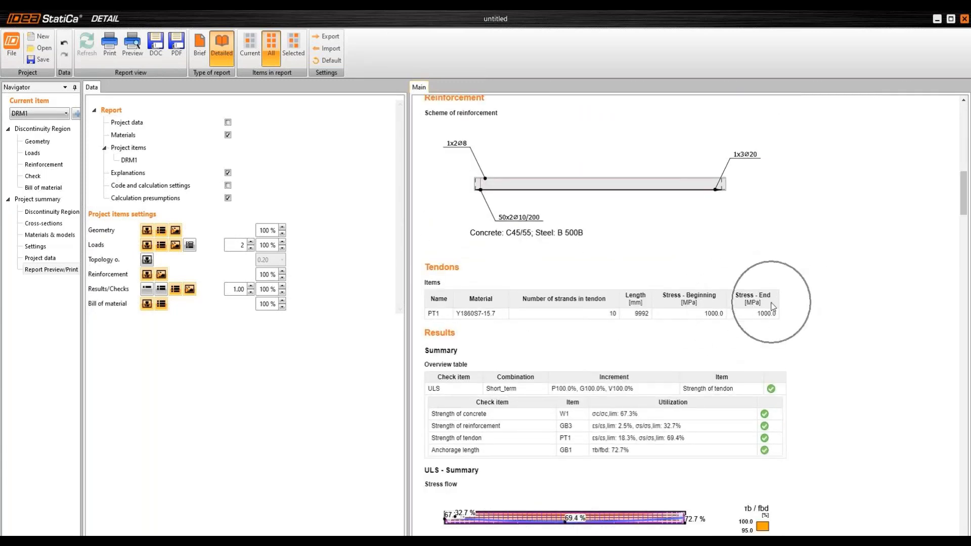
drag(963, 181, 961, 369)
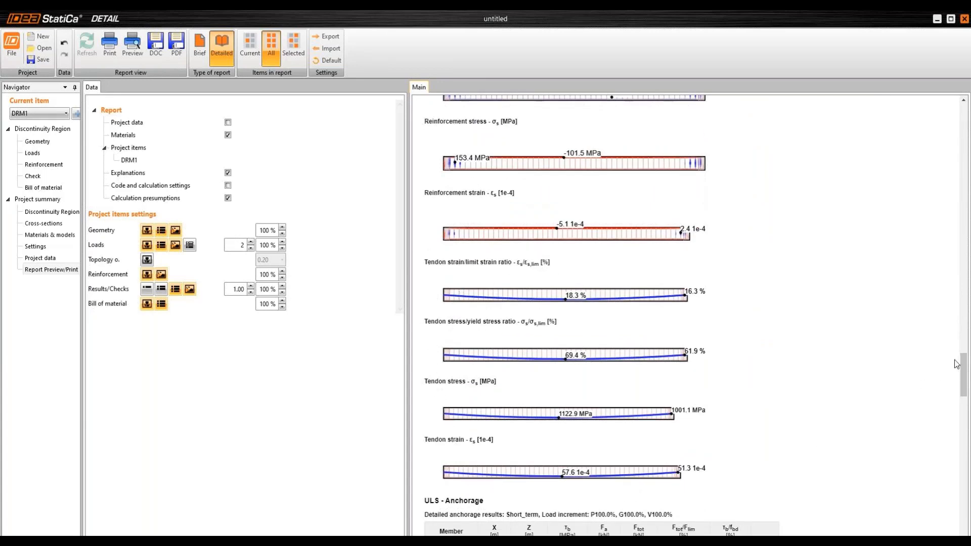
drag(963, 366, 967, 512)
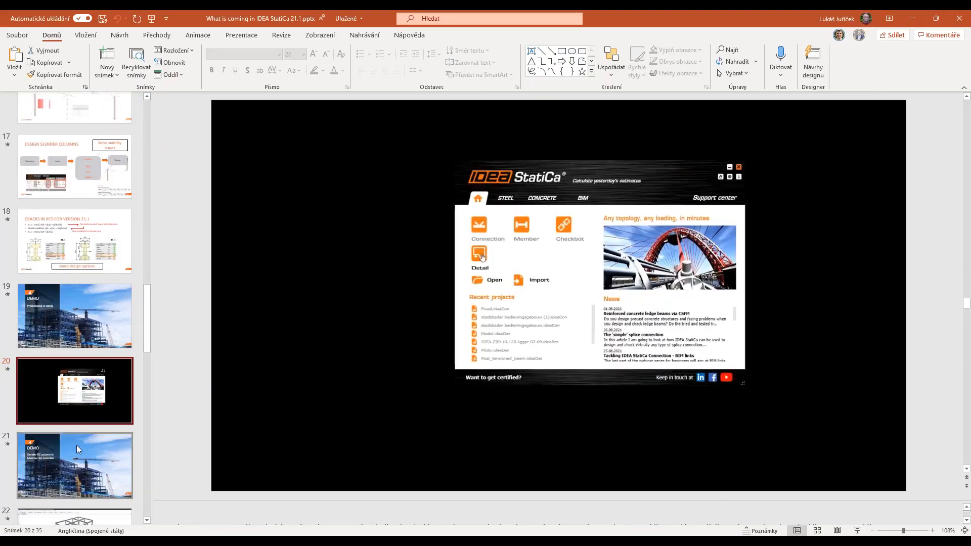
Switch to the PowerPoint presentation and start the slide show from the "Slender RC column in Member for concrete" demo slide
click(78, 448)
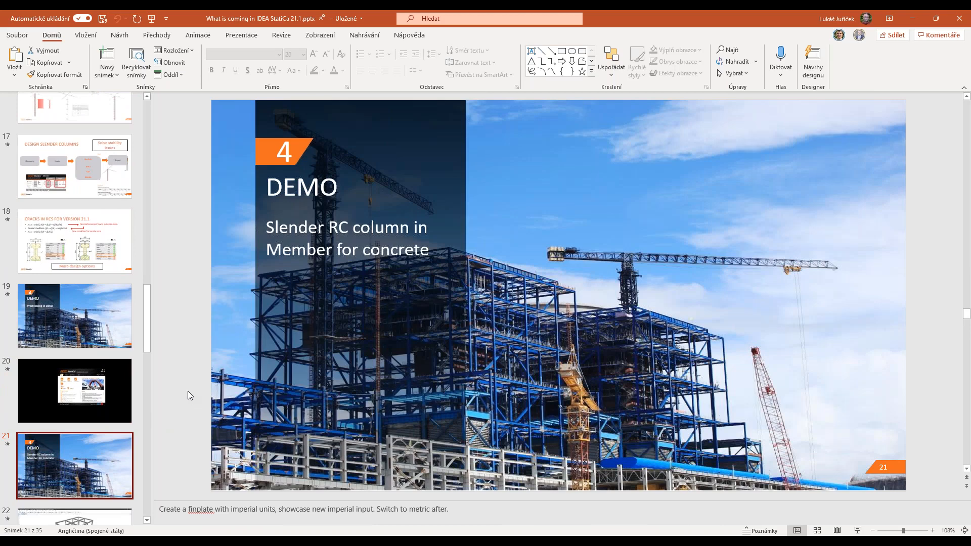
click(857, 531)
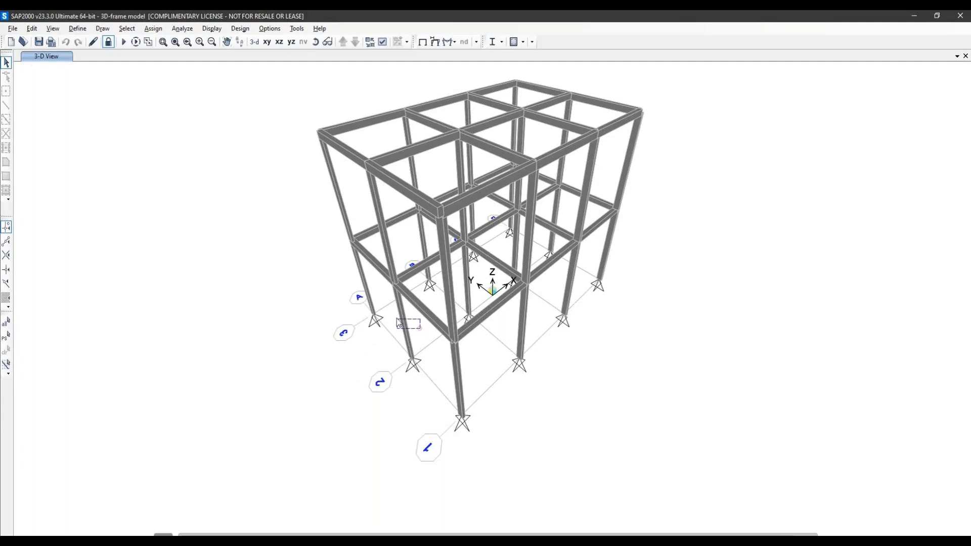
Switch to SAP2000, select the lower column on grid 2 of the 3D frame, and launch the IDEA StatiCa plugin for it
drag(397, 320, 390, 316)
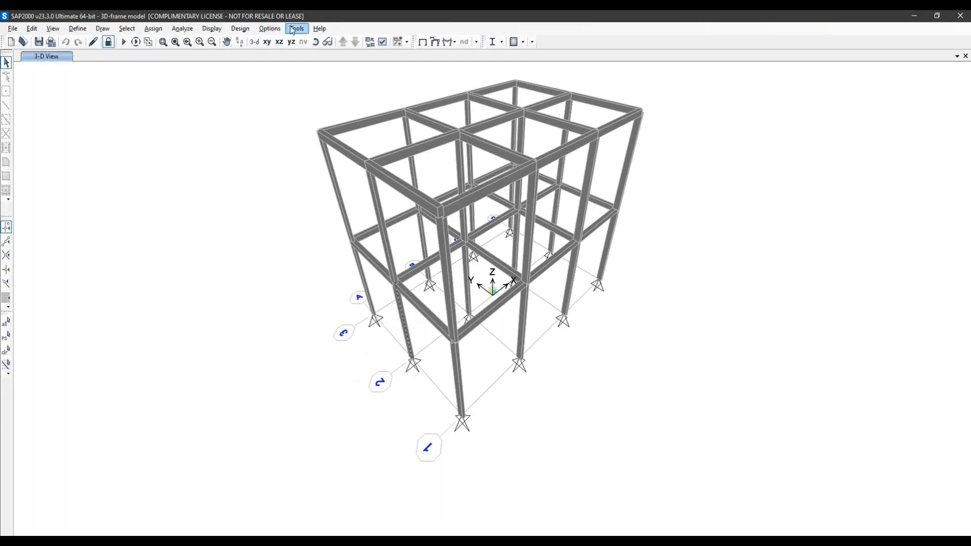
click(294, 29)
click(295, 29)
click(299, 29)
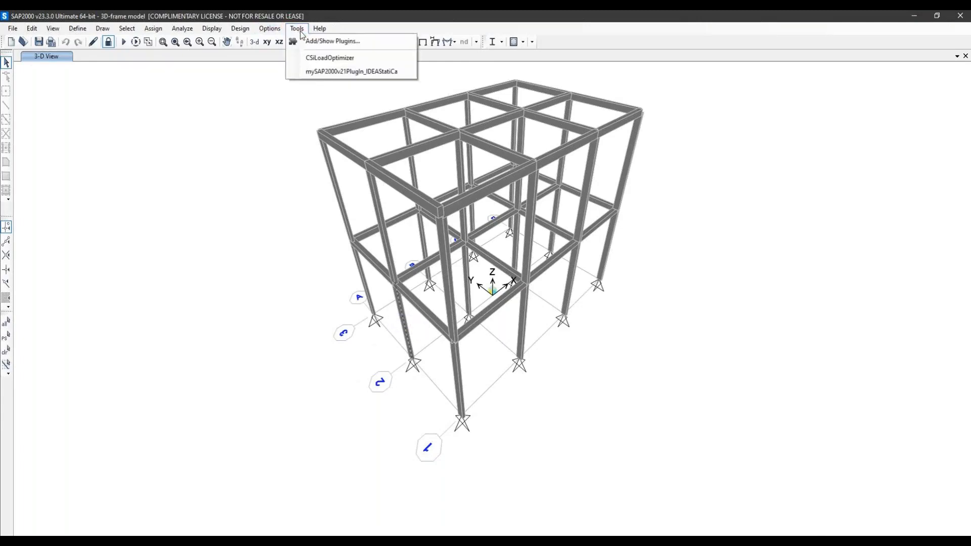
click(306, 72)
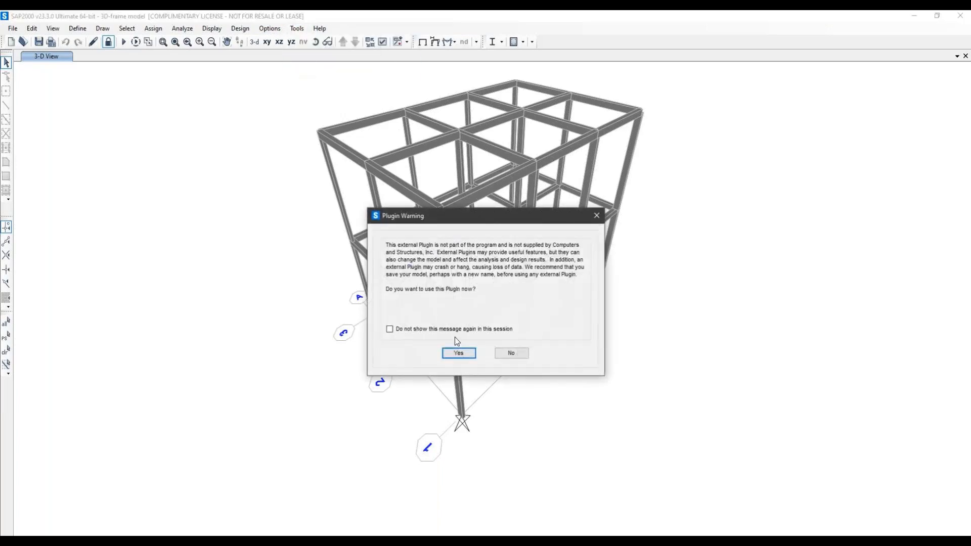
click(458, 353)
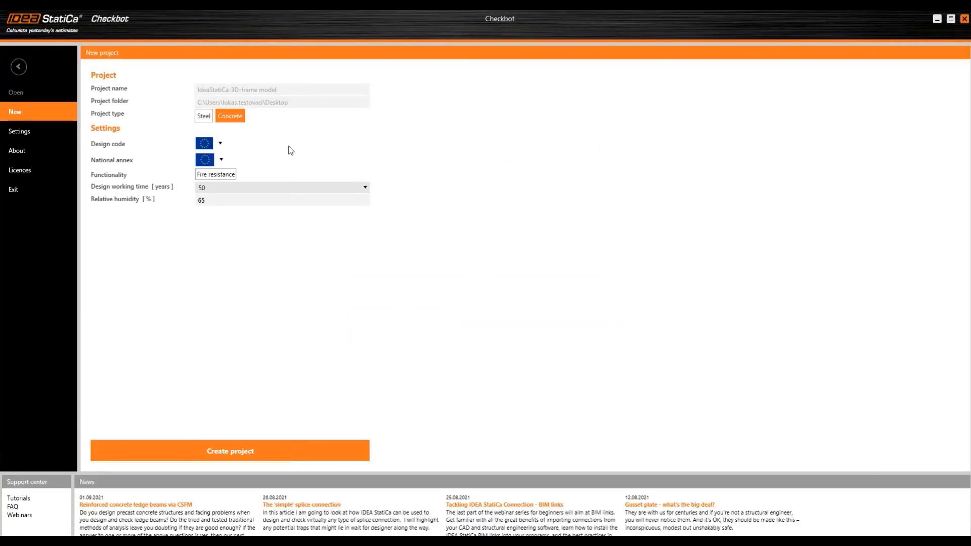
Create a Concrete project in Checkbot with the Eurocode design code and a design working time of 50 years
click(232, 117)
click(219, 186)
click(221, 187)
click(241, 454)
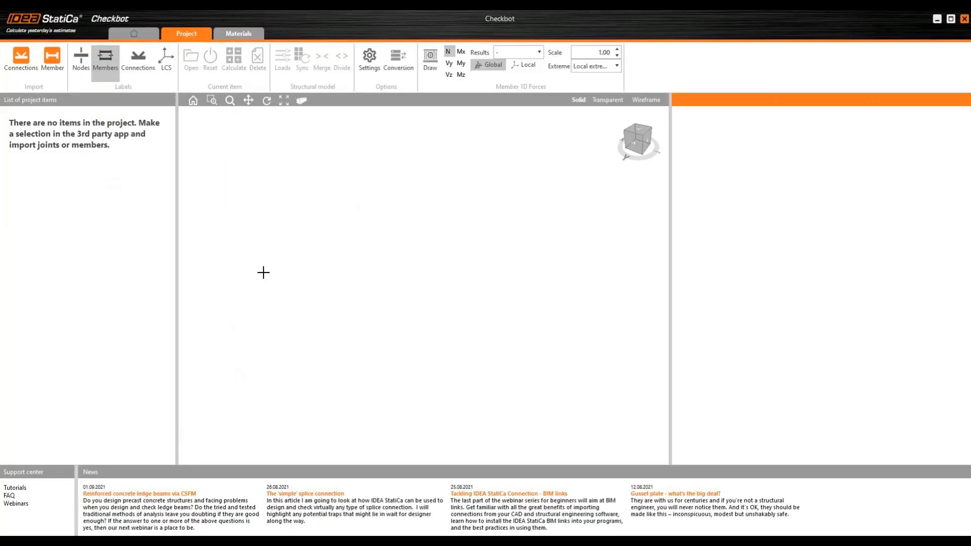
Import the column selected in SAP2000 as a member and turn on the connection labels
click(60, 64)
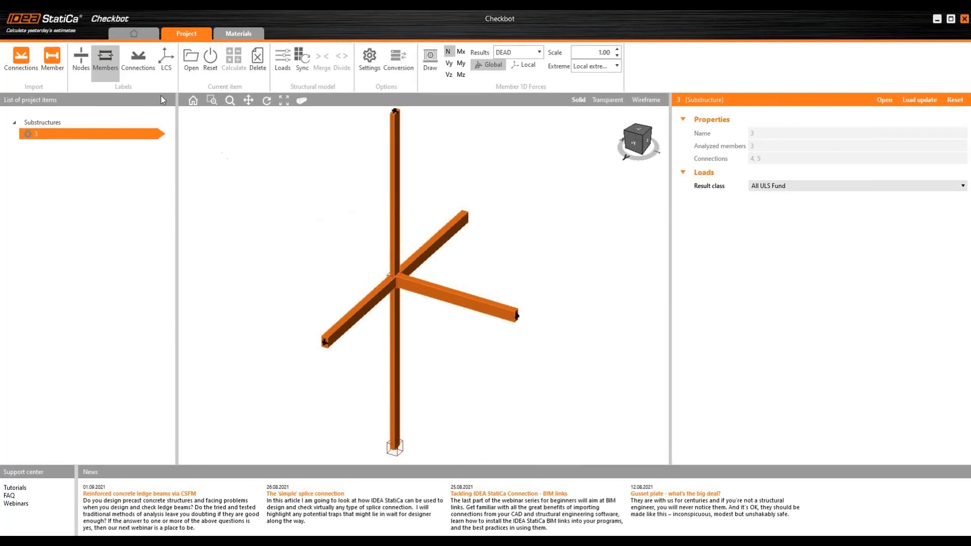
click(137, 61)
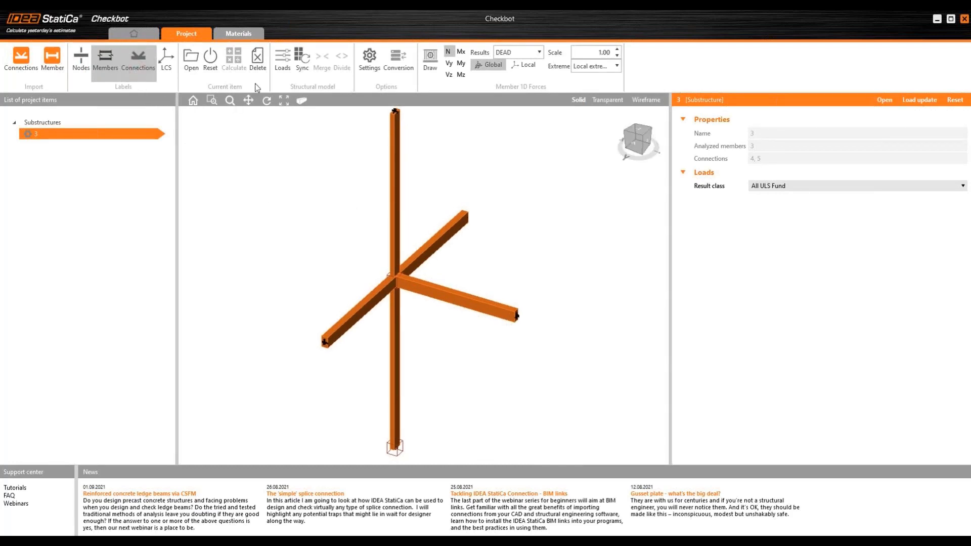
Delete all SLS result classes in the load configurator, review the COMB1 combination under All ULS Fund, and save the configuration
click(279, 66)
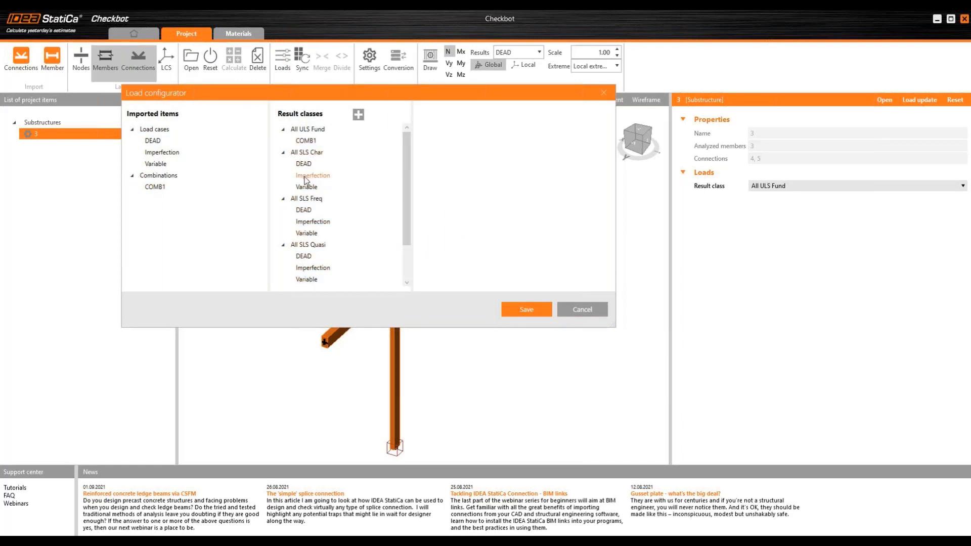
click(307, 152)
shift+click(307, 246)
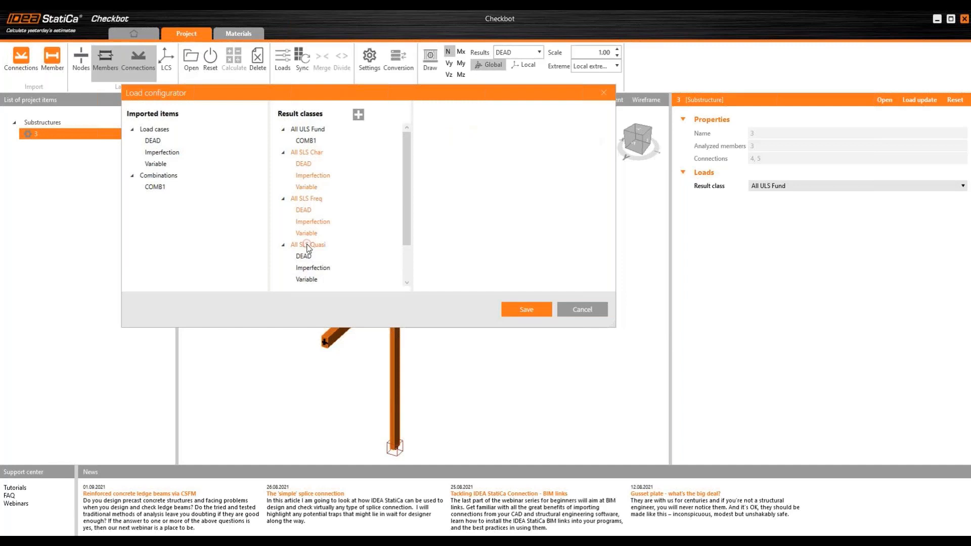
shift+click(305, 280)
right_click(307, 283)
click(317, 283)
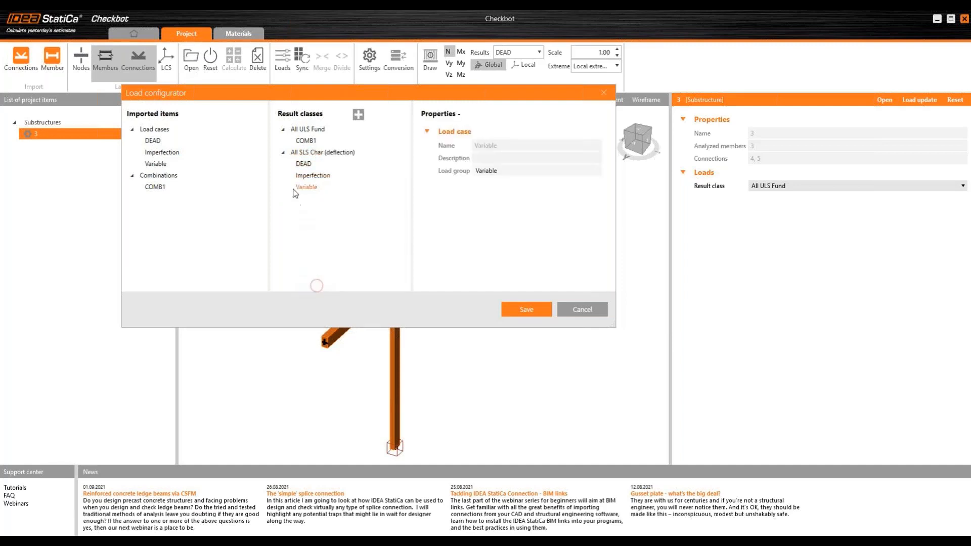
shift+click(304, 186)
right_click(304, 186)
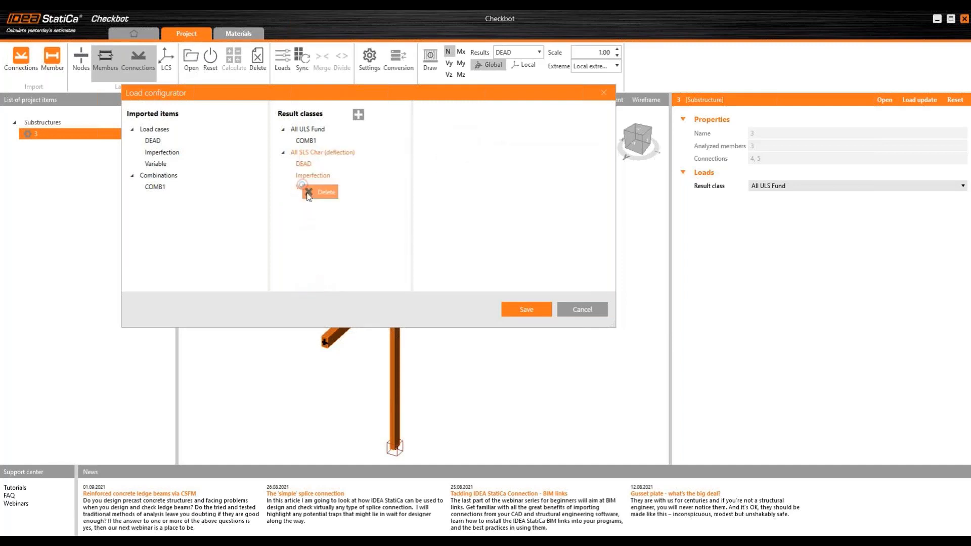
click(311, 194)
click(298, 140)
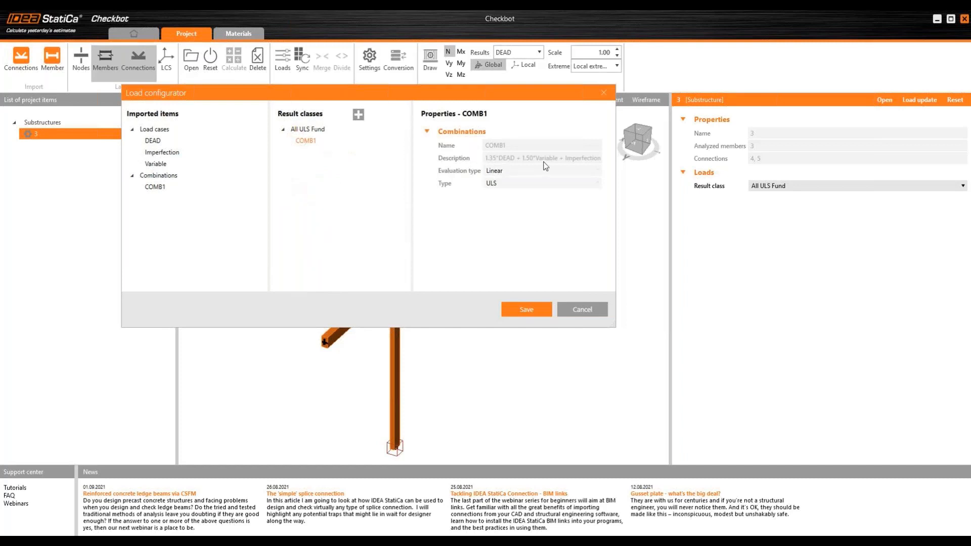
click(530, 310)
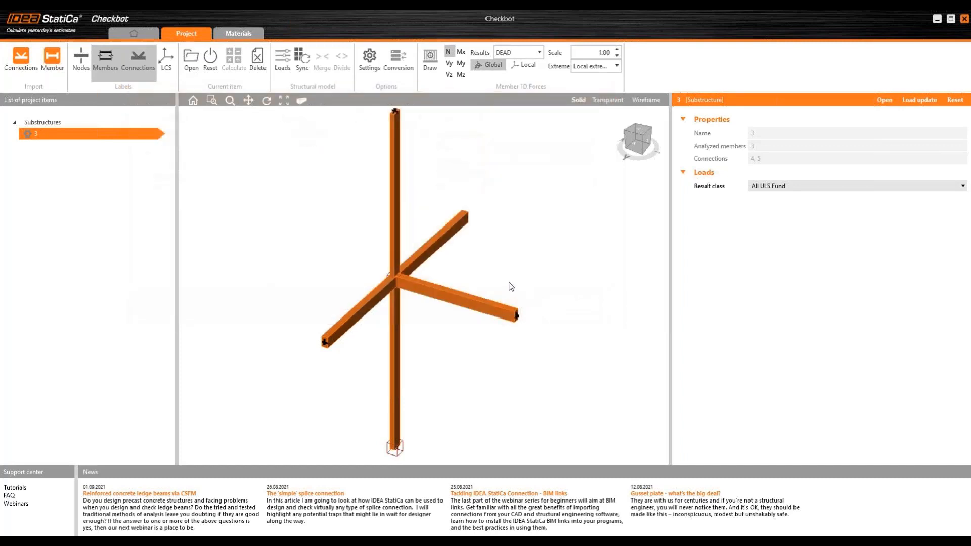
Draw the axial force N diagram on the imported column for COMB1 and examine it in the Y-direction view
click(429, 63)
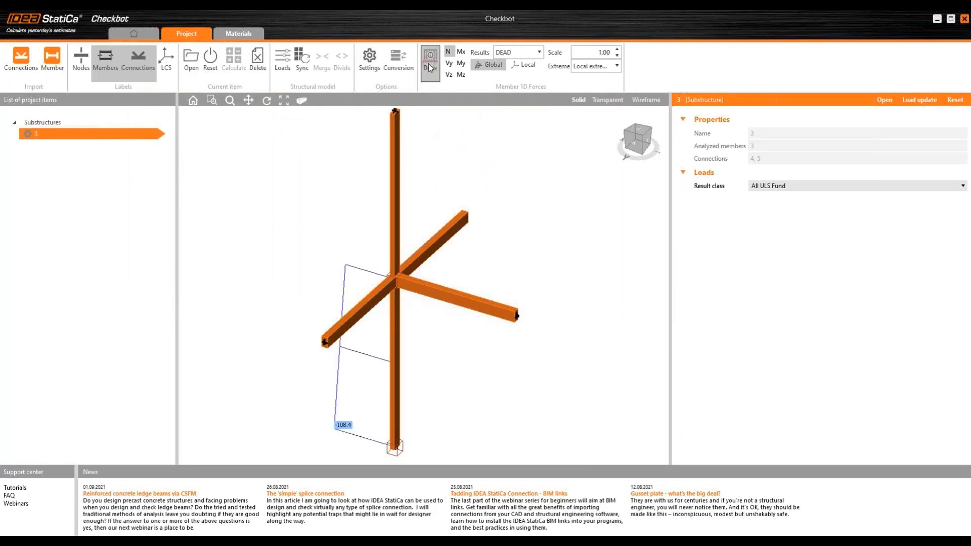
click(539, 53)
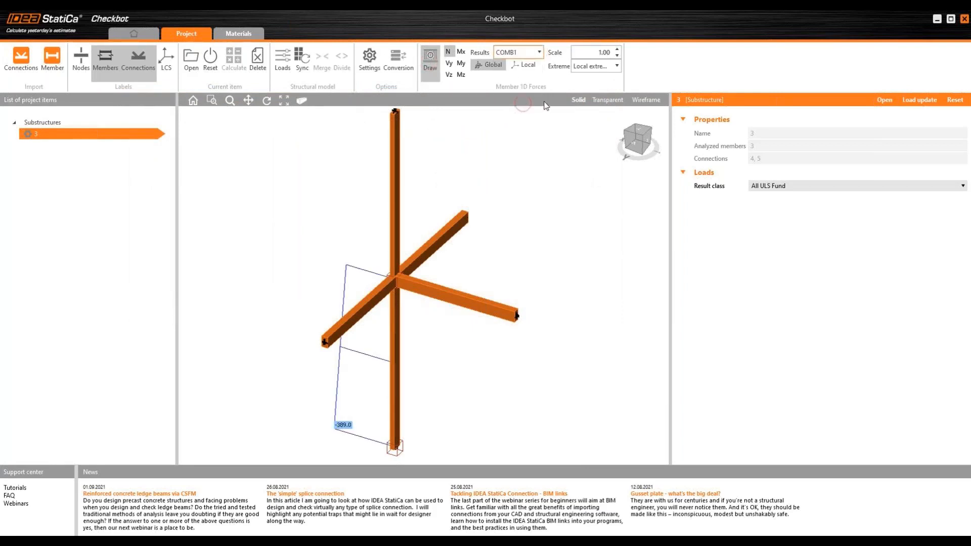
click(508, 104)
click(631, 141)
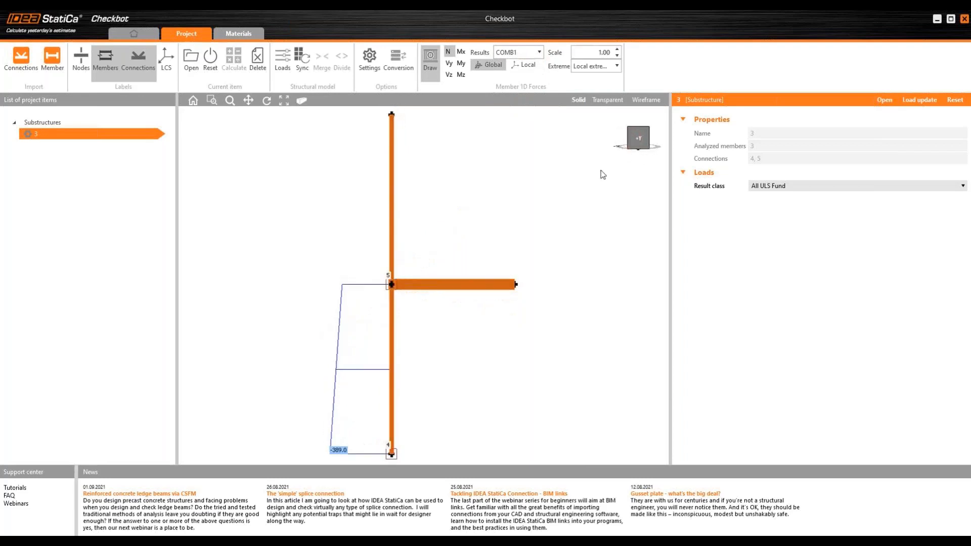
click(336, 451)
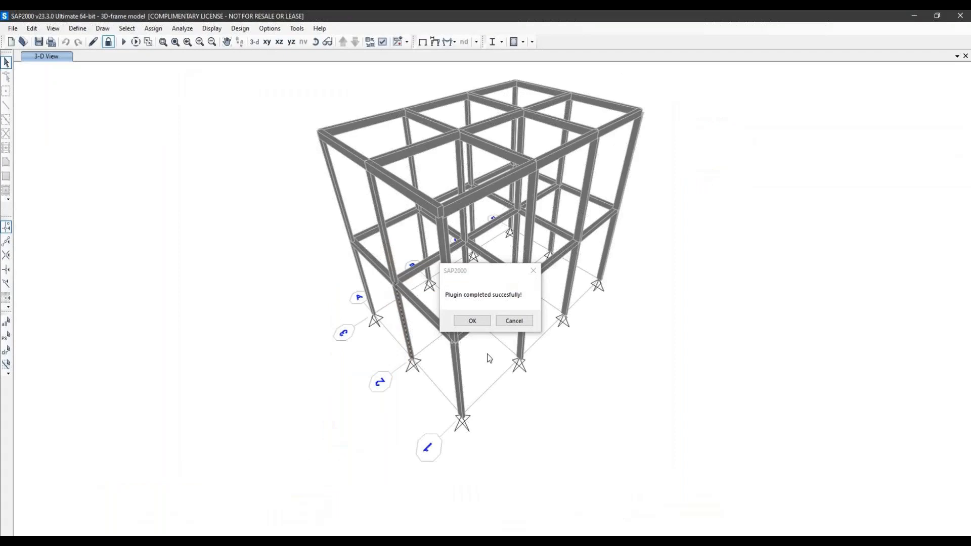
Close the plugin message in SAP2000, open imported substructure 3 in Member, and set the analyzed member's type to Column
click(472, 321)
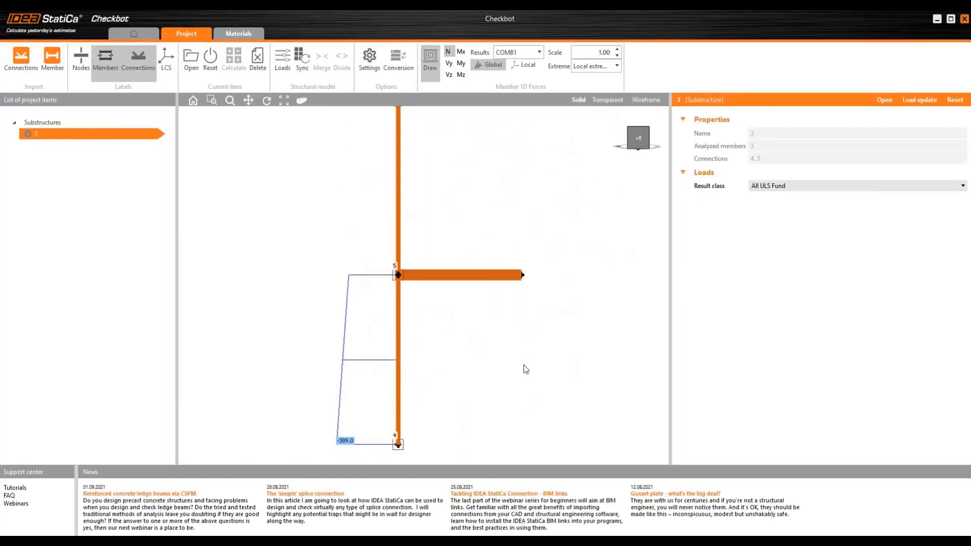
click(884, 101)
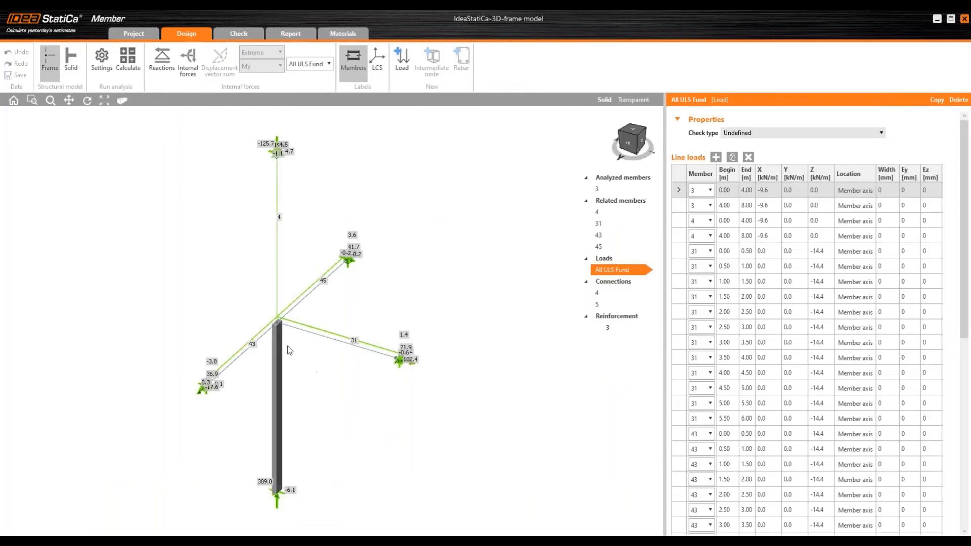
click(597, 189)
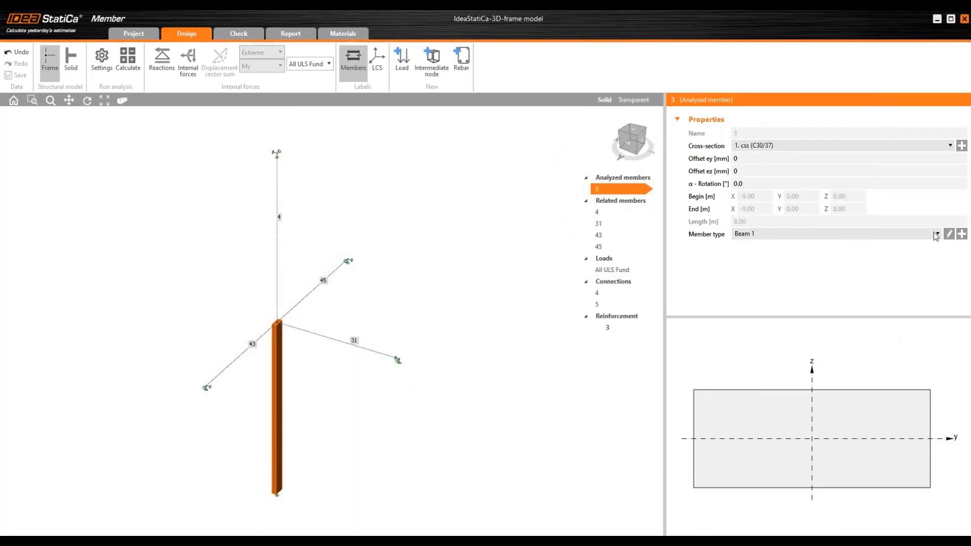
click(949, 234)
click(521, 207)
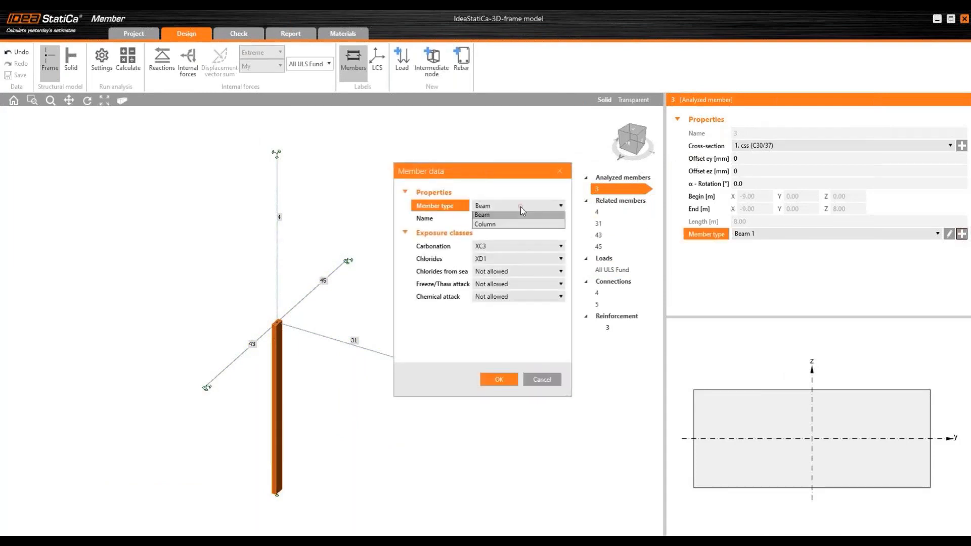
click(520, 224)
click(493, 438)
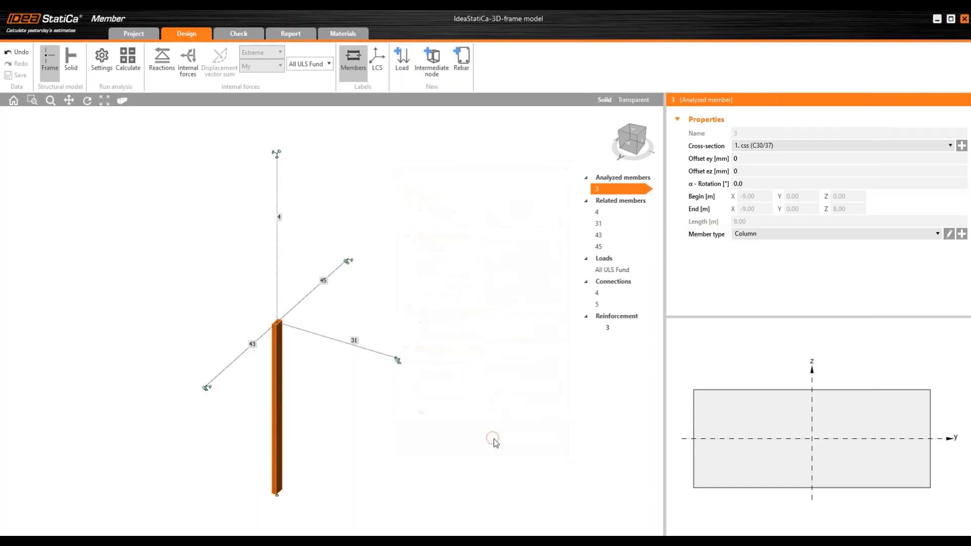
Release the X support at the end of related member 4 and fix its Rx, Ry and Rz rotations
click(607, 212)
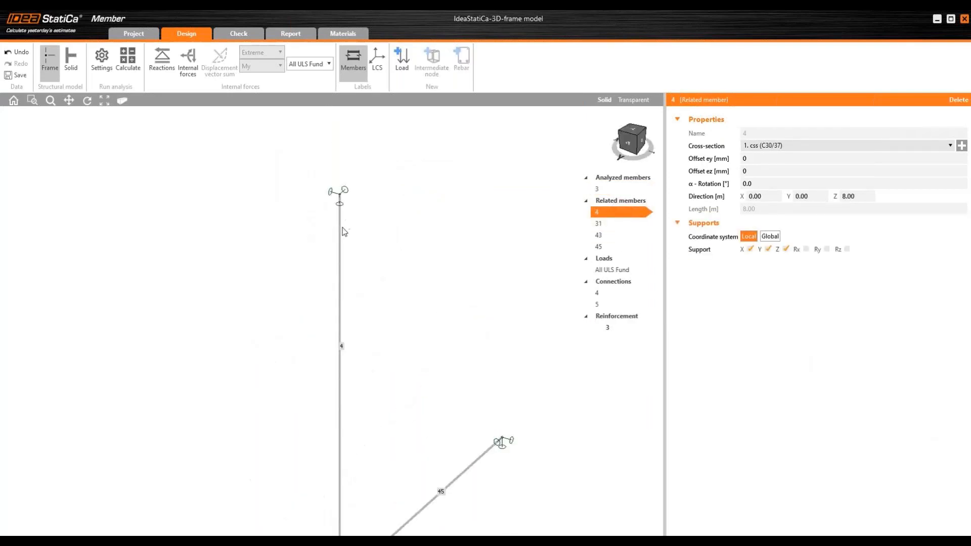
click(750, 249)
click(806, 249)
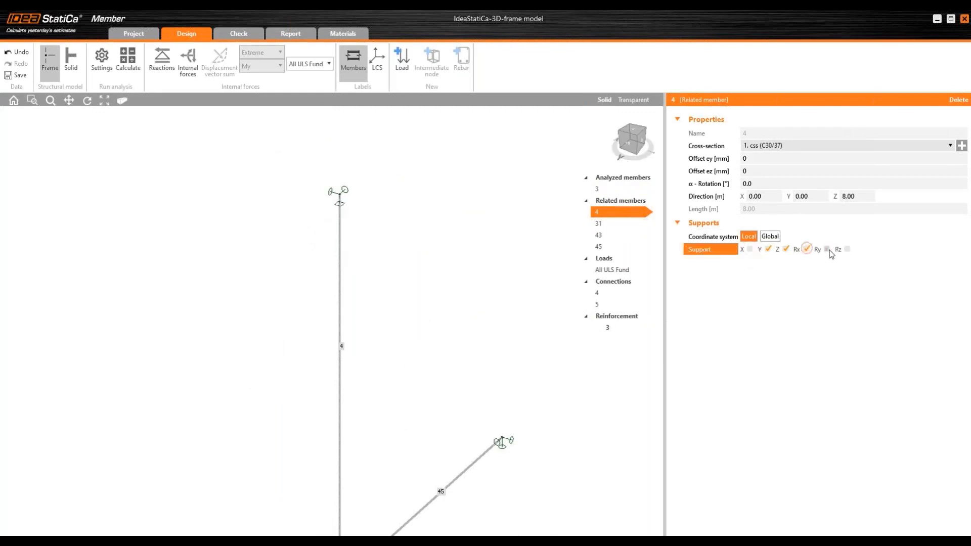
click(827, 248)
click(847, 248)
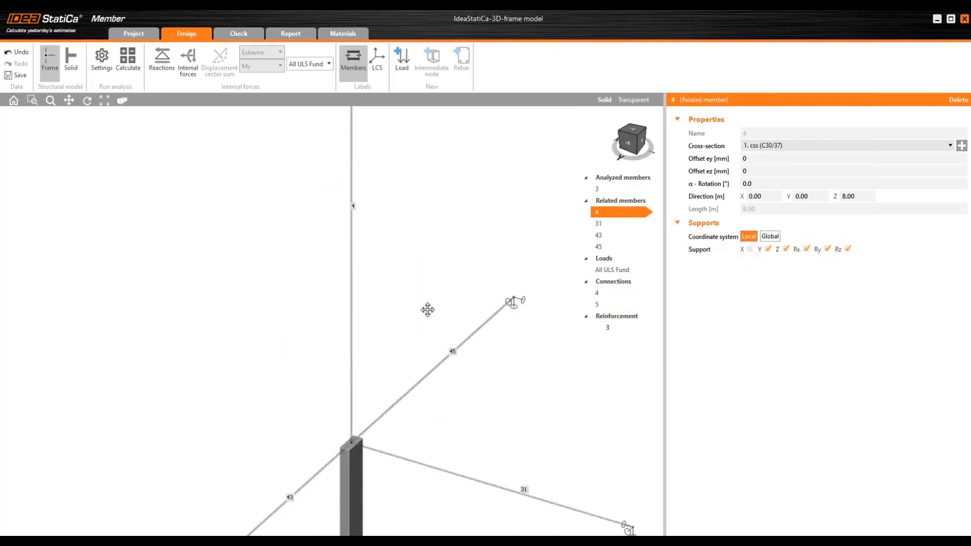
Fix the Rx, Ry and Rz support rotations of related members 31, 43 and 45
click(608, 225)
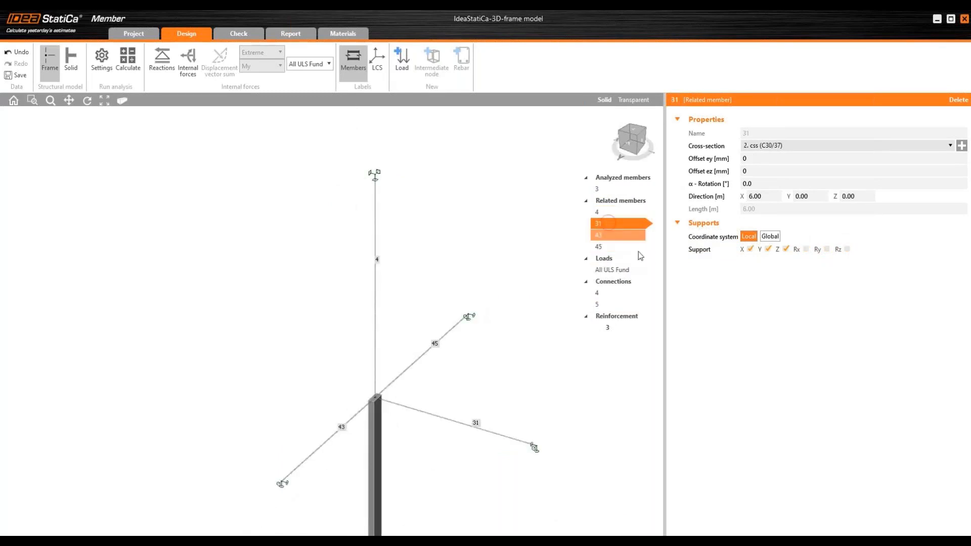
click(806, 249)
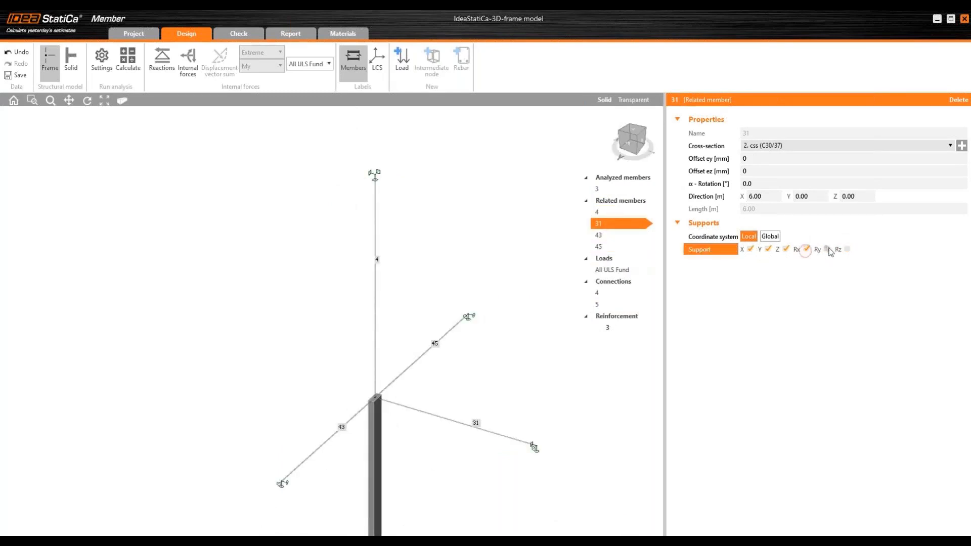
click(828, 249)
click(847, 248)
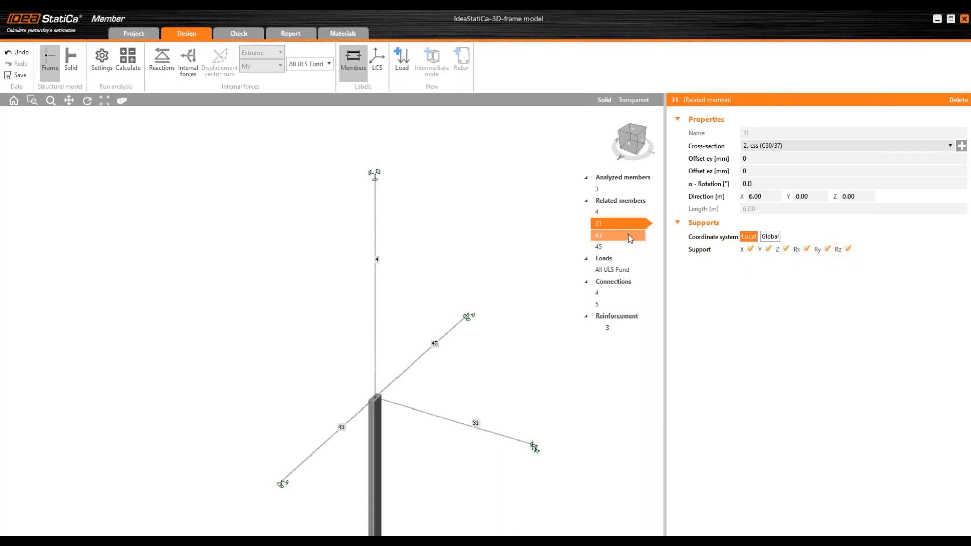
click(629, 235)
click(806, 249)
click(827, 248)
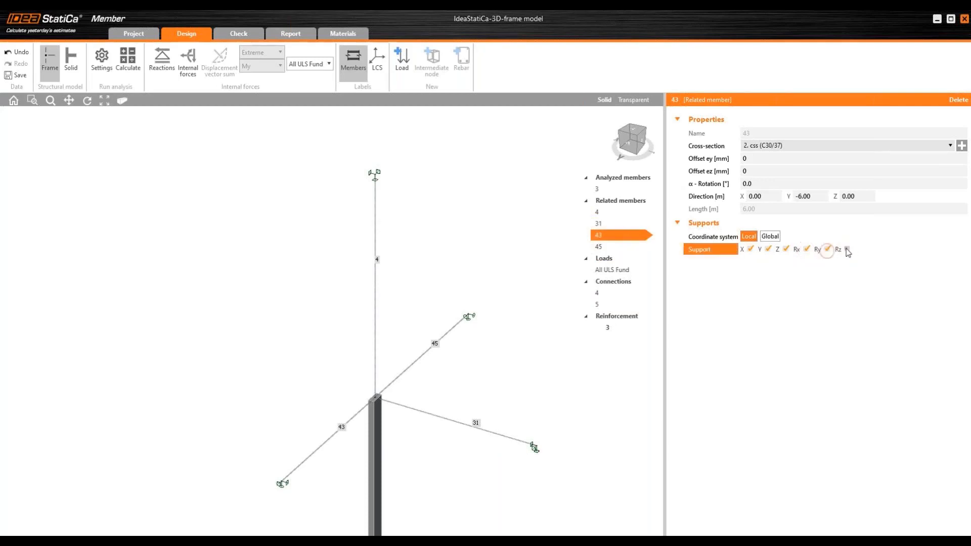
click(847, 249)
click(612, 246)
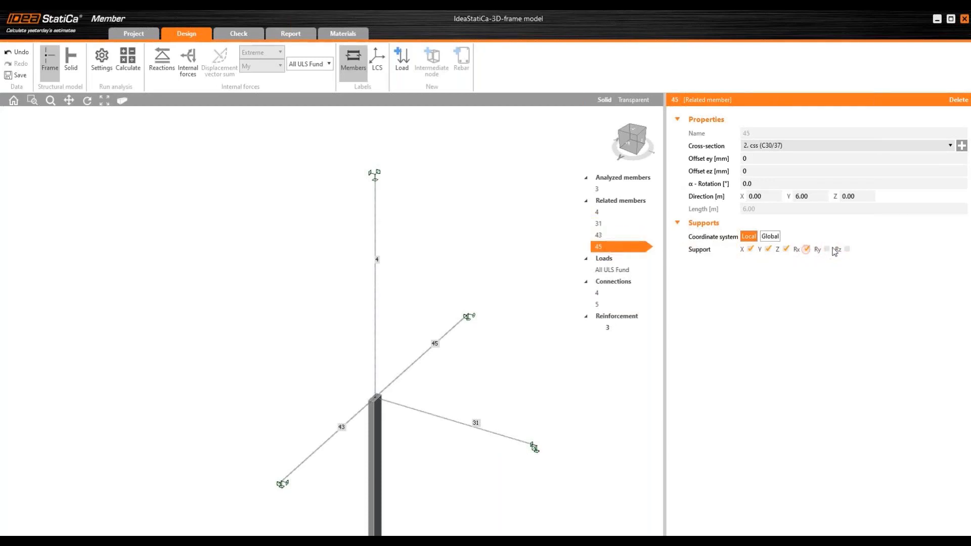
click(806, 249)
click(828, 249)
click(848, 249)
Set the check type of the All ULS Fund load to ULS
click(623, 265)
click(741, 133)
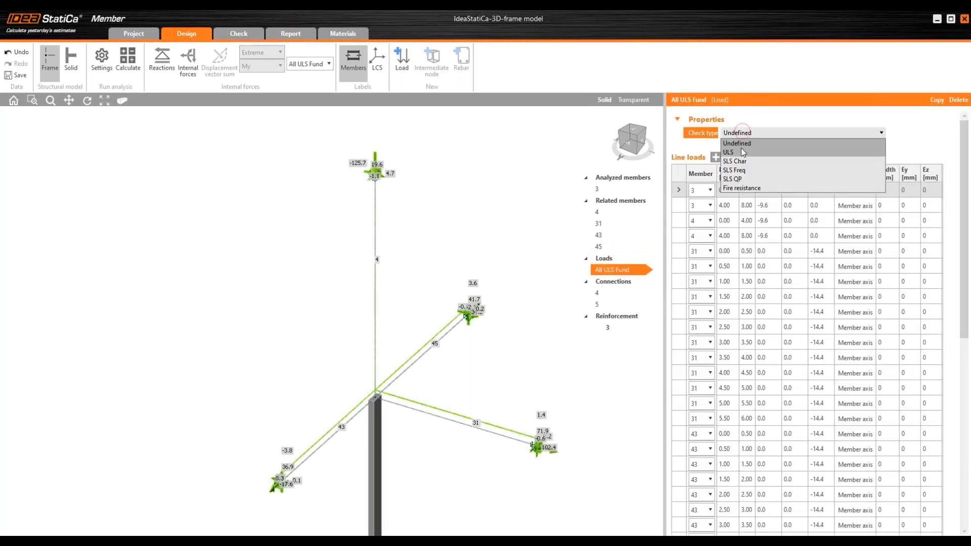
click(741, 150)
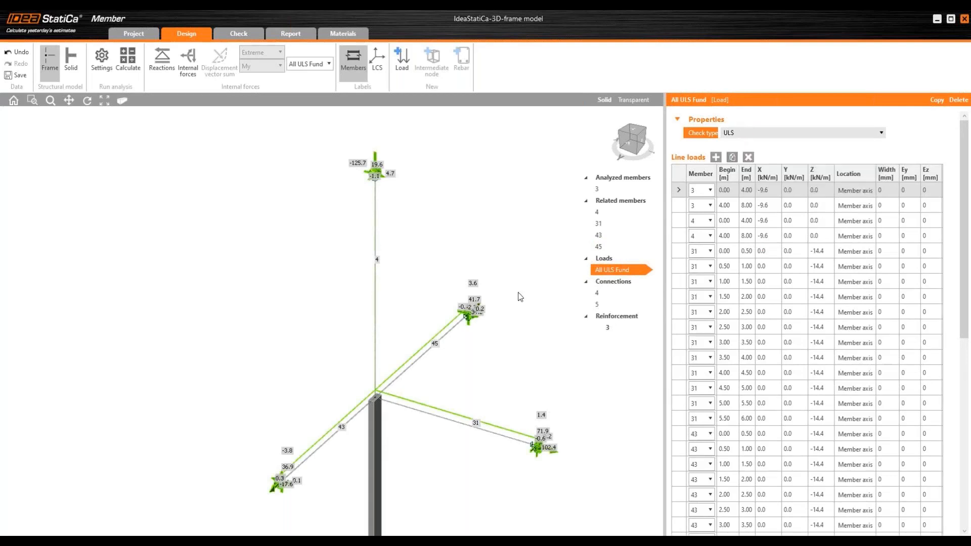
Show the model as transparent and fix the Rx, Ry and Rz support rotations of connection 4 at the column base
click(611, 296)
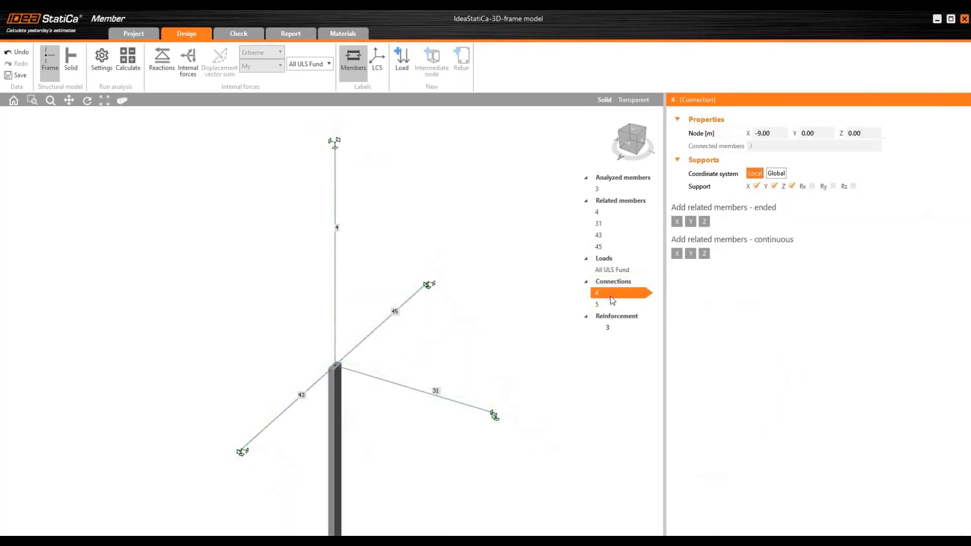
middle_drag(346, 499, 354, 302)
scroll(347, 379, up, 4)
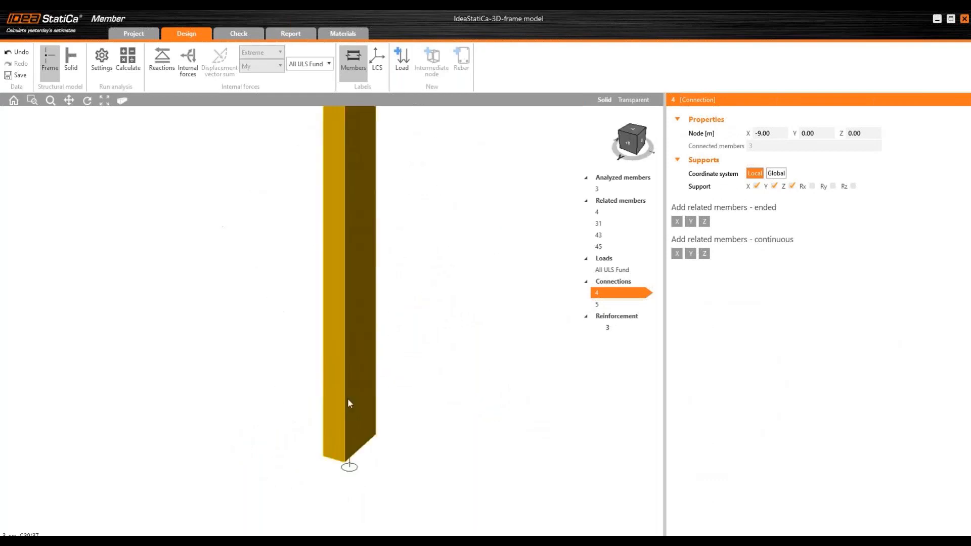
click(634, 100)
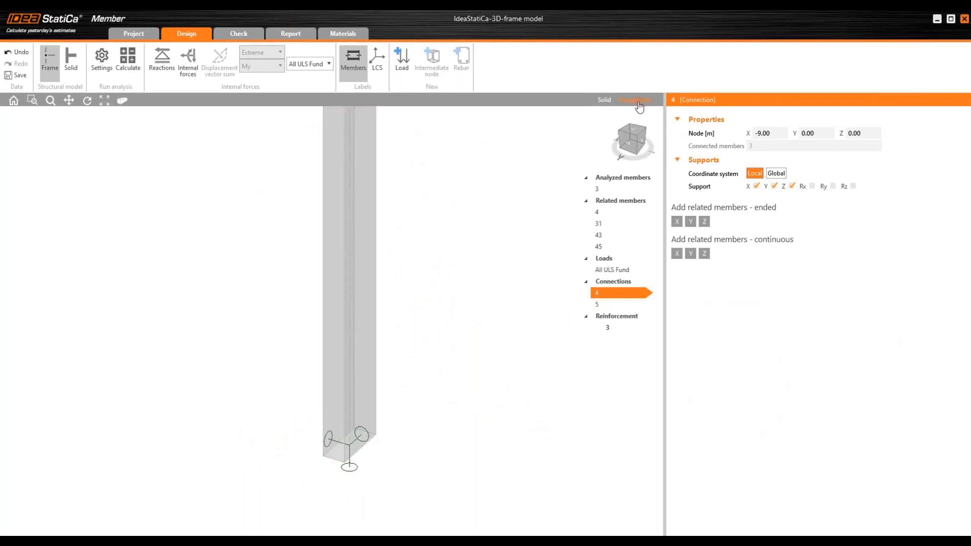
click(812, 187)
click(833, 186)
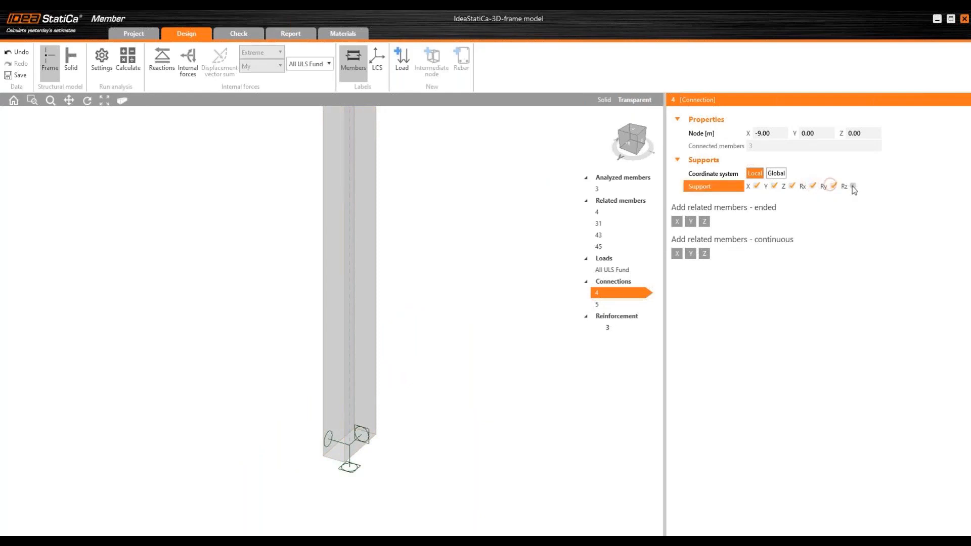
click(853, 186)
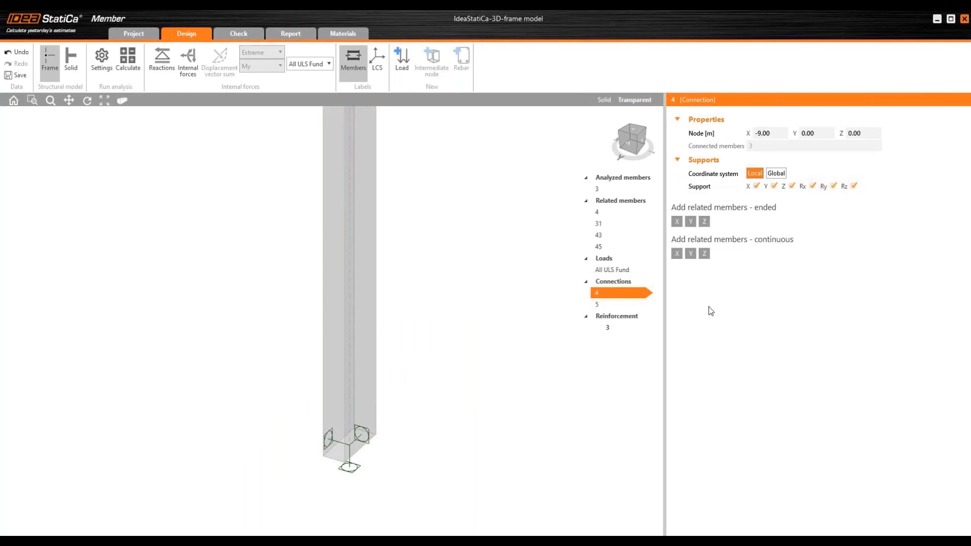
Reinforce member 3 using the rectangular compression member template with its default 20 mm corner bars, 10 mm edge bars and 10 mm stirrups
click(613, 328)
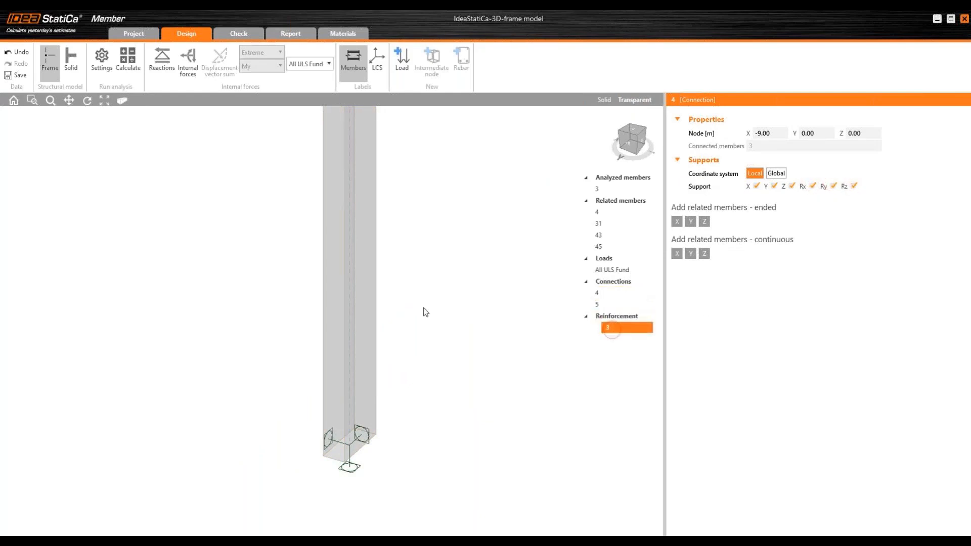
scroll(386, 292, down, 5)
middle_drag(383, 225, 338, 341)
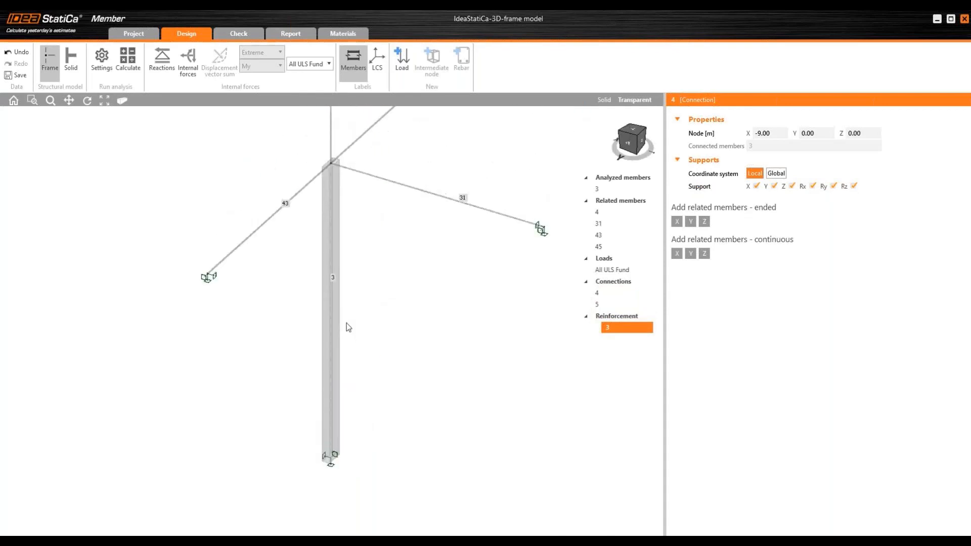
double_click(632, 329)
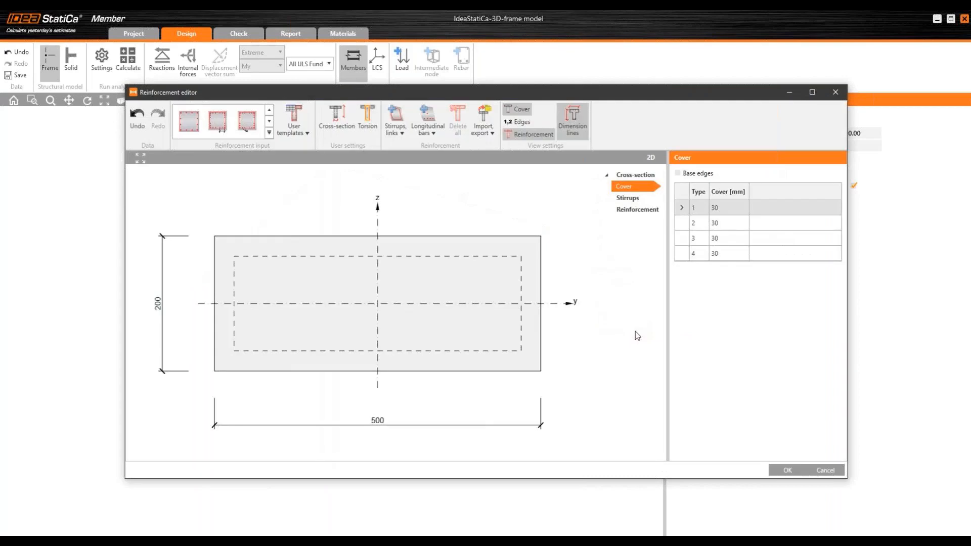
click(186, 120)
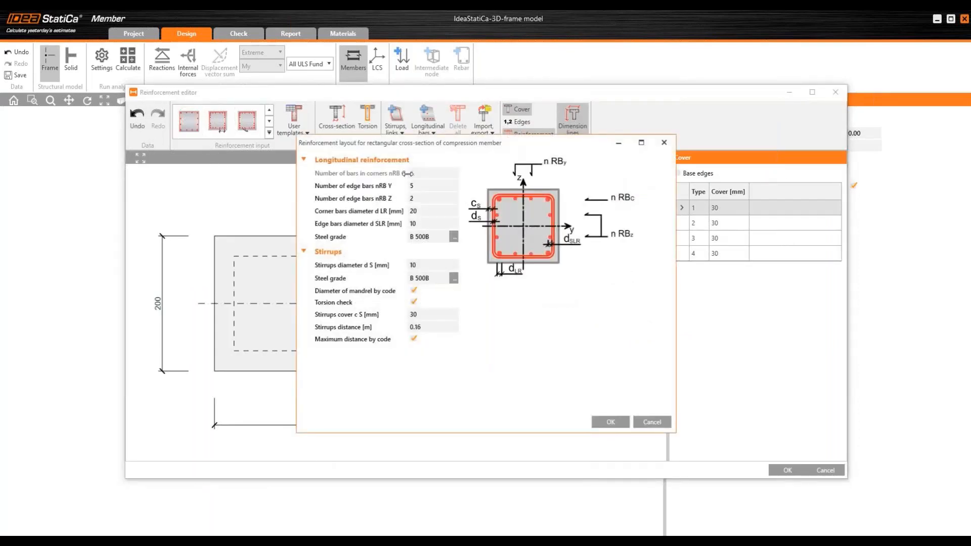
click(608, 422)
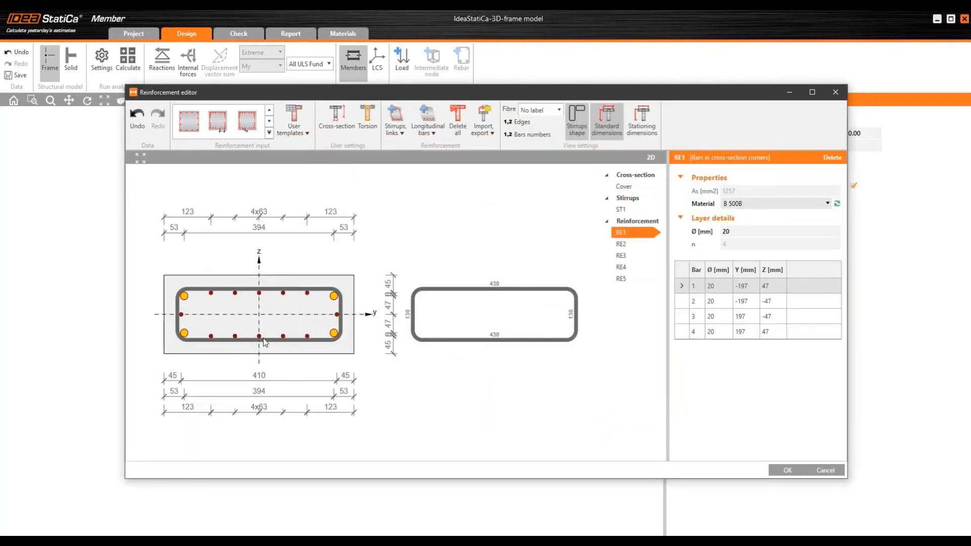
click(787, 470)
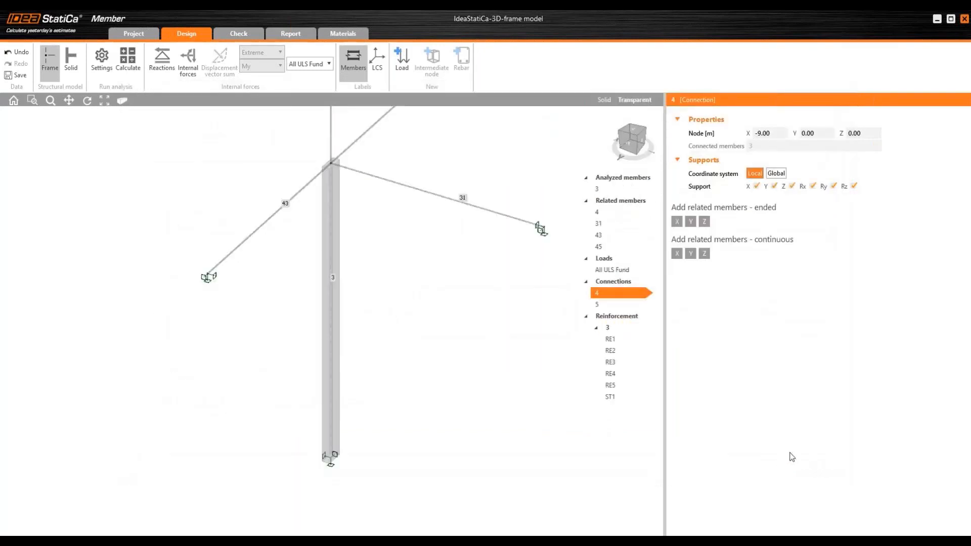
Examine the RE1 corner bars and the reinforcement cage along the full height of the column
click(615, 340)
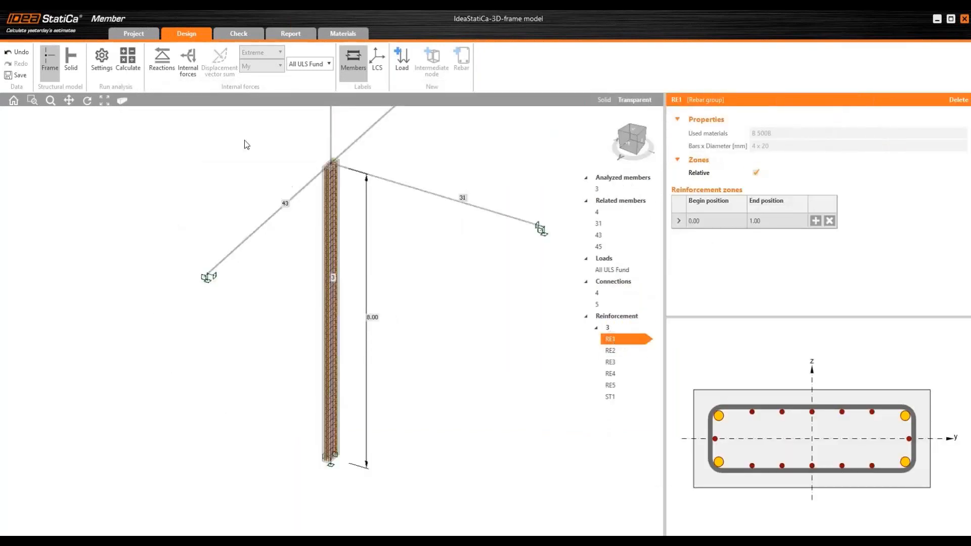
scroll(324, 159, up, 6)
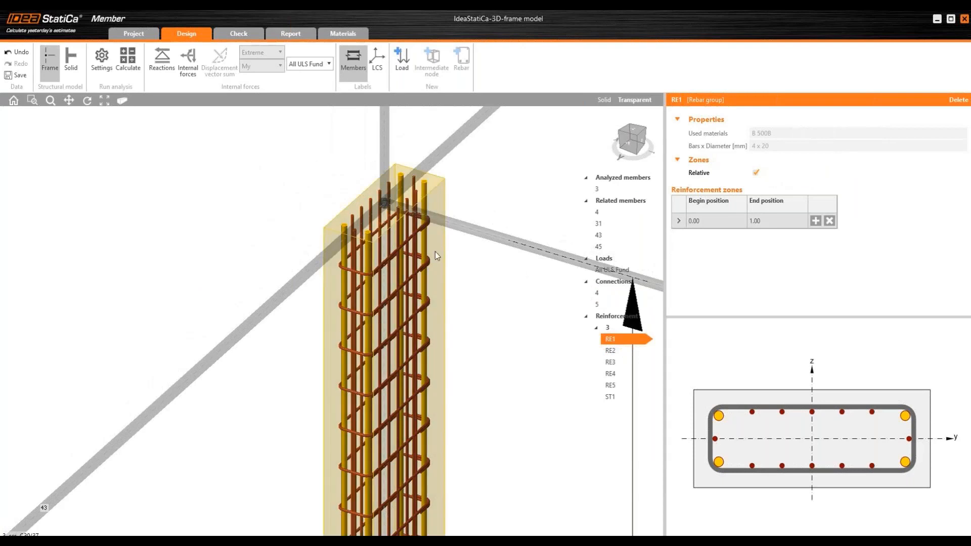
middle_drag(415, 391, 387, 167)
middle_drag(396, 404, 366, 167)
middle_drag(356, 431, 359, 224)
middle_drag(359, 386, 375, 288)
scroll(385, 306, down, 6)
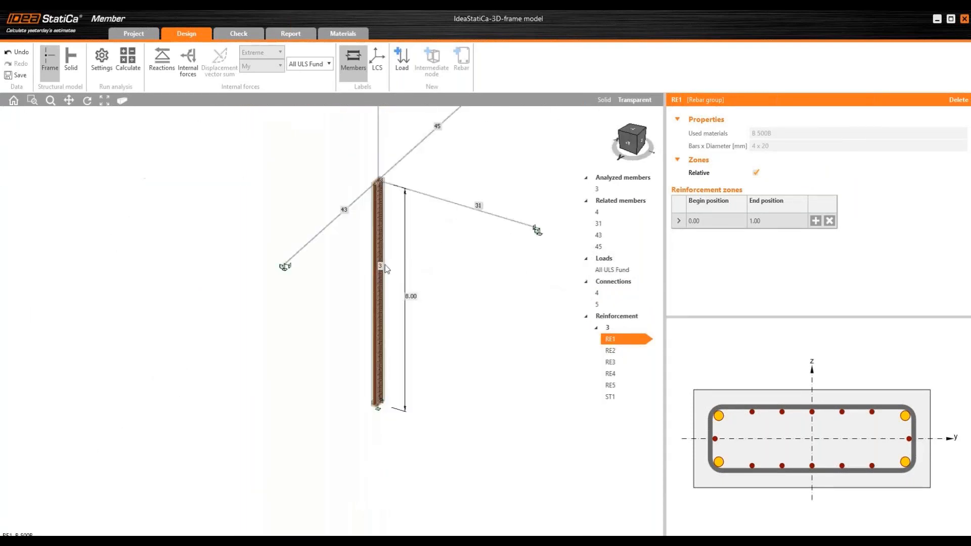
middle_drag(388, 247, 326, 414)
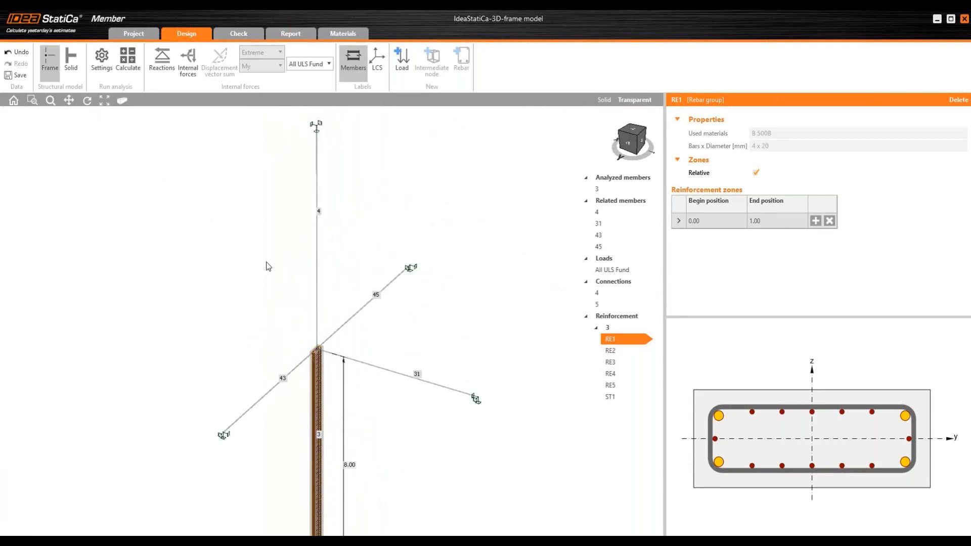
Calculate the column and open the detailed code-check of its linear analysis results
click(124, 66)
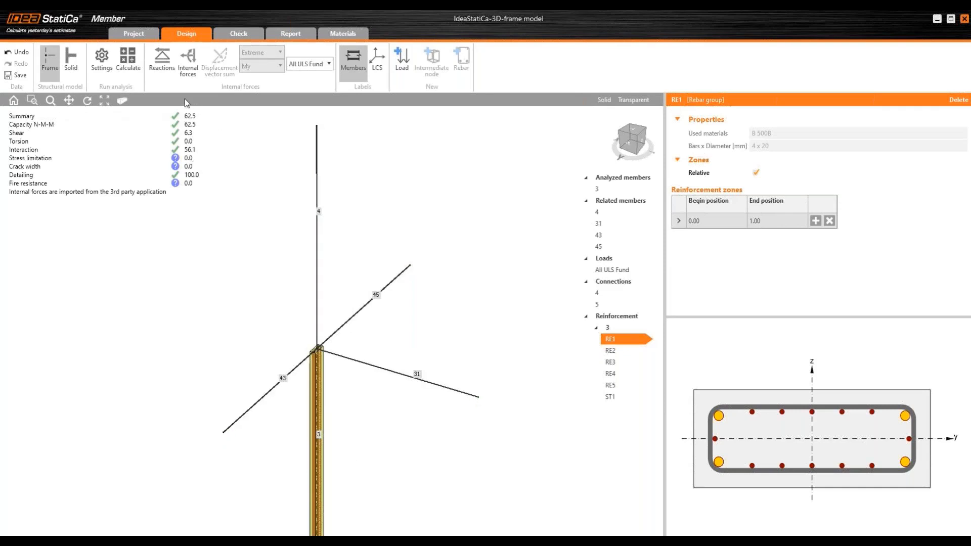
scroll(397, 405, up, 6)
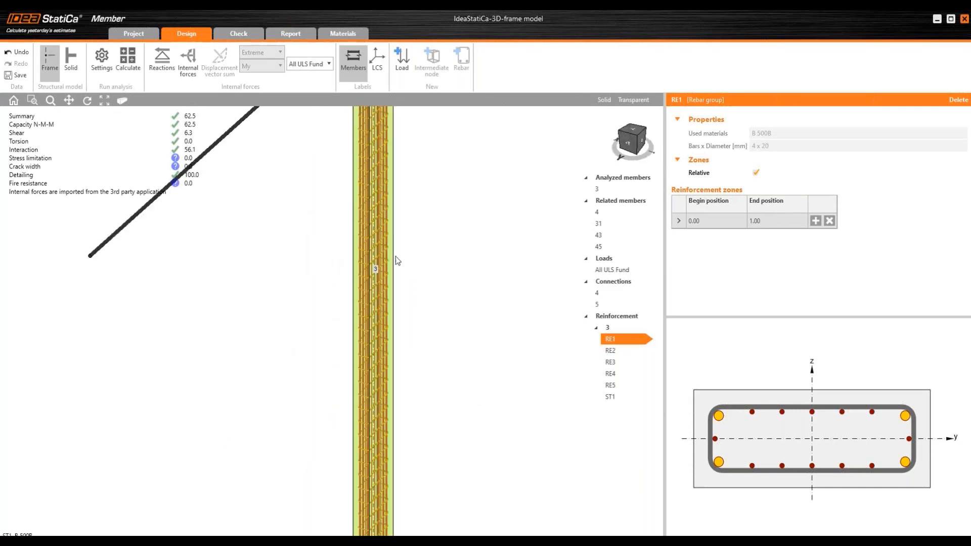
middle_drag(424, 170, 380, 314)
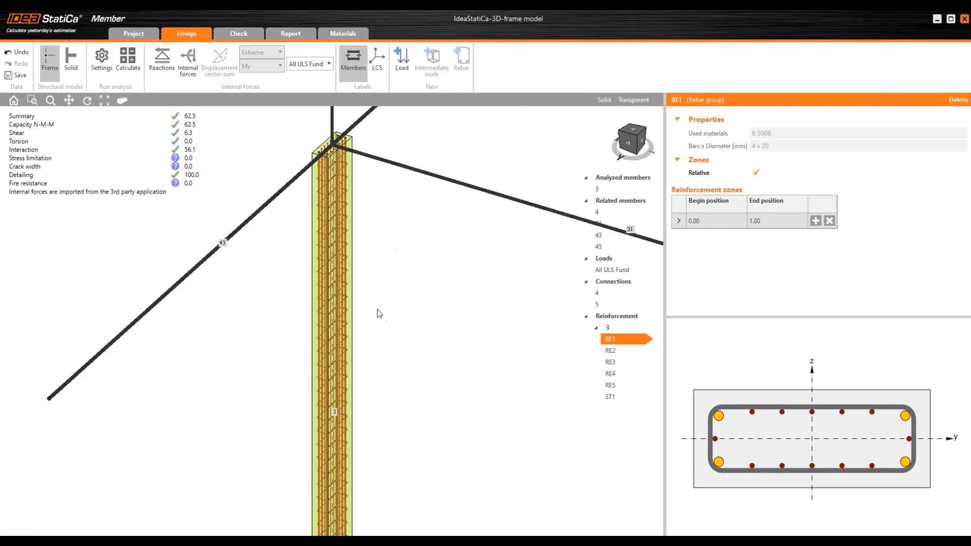
click(235, 34)
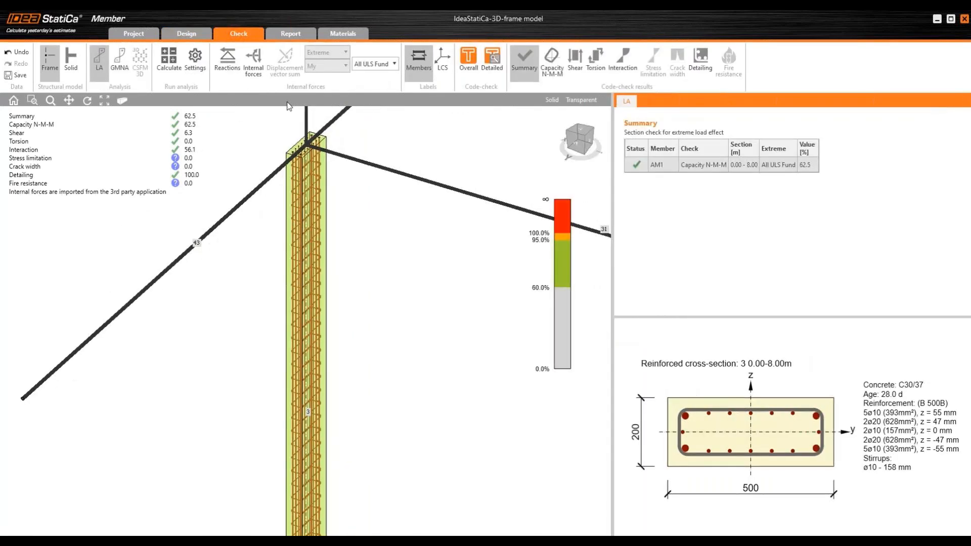
click(498, 73)
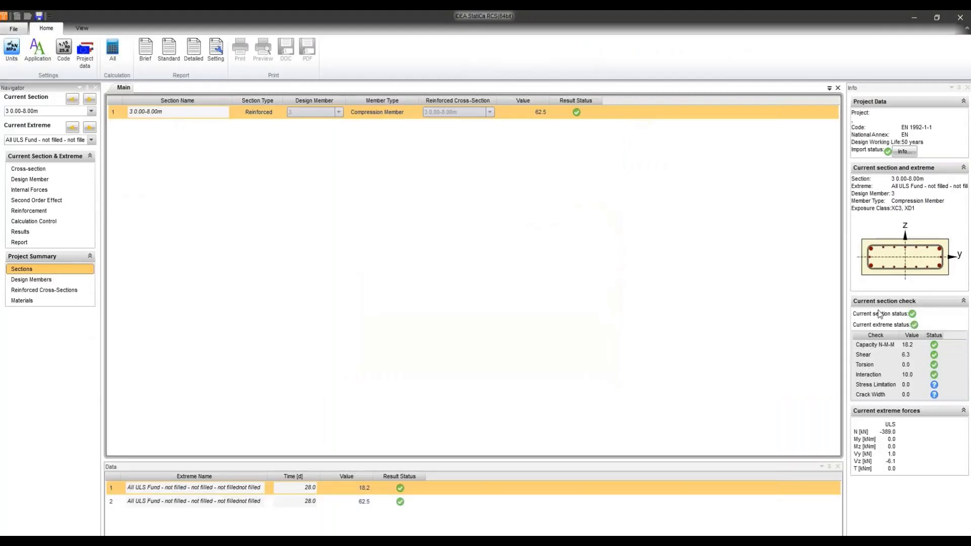
Review the Interaction check results of the column cross-section, close the section check and return to the Member model
click(19, 232)
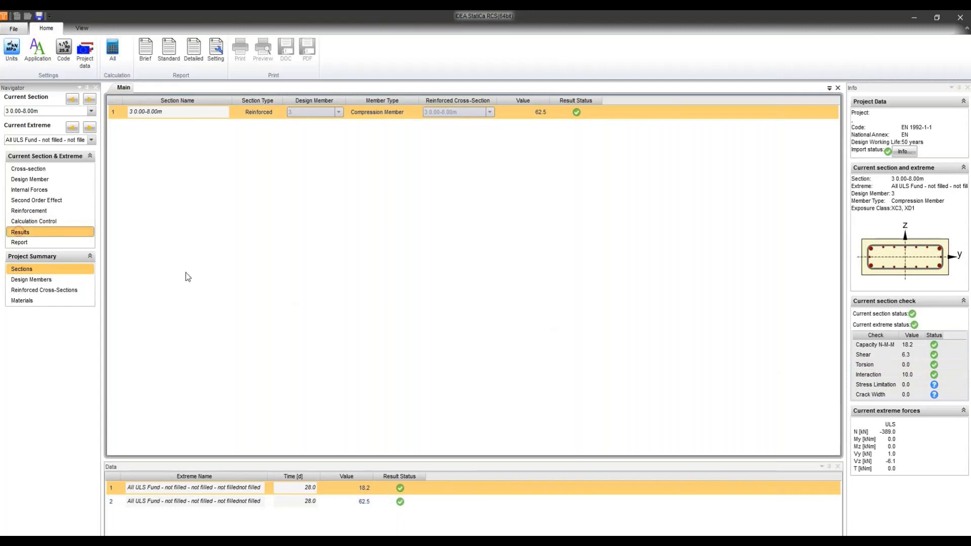
click(261, 468)
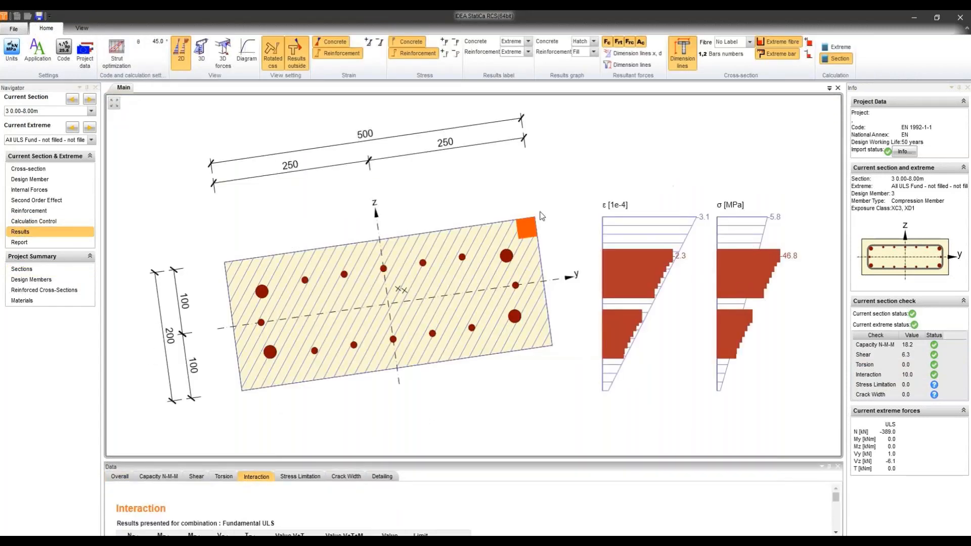
click(961, 18)
middle_drag(348, 188, 345, 201)
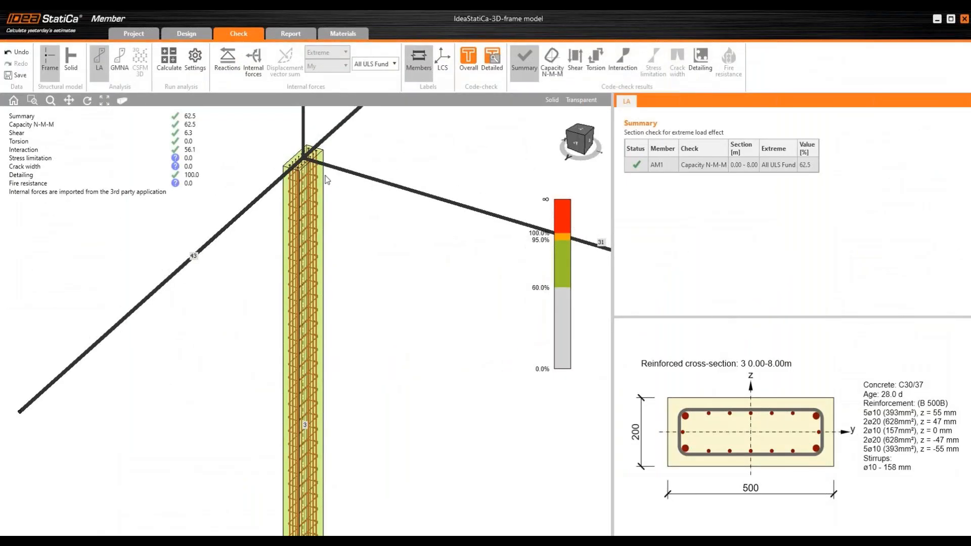
Calculate the column's materially nonlinear analysis (MNA) within GMNA and enlarge the area showing the overall utilization table
click(120, 61)
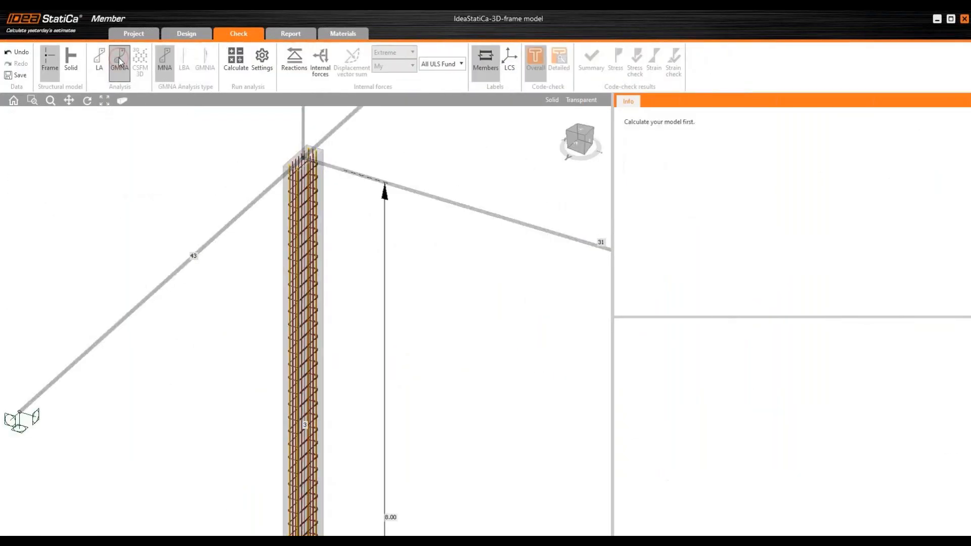
click(236, 64)
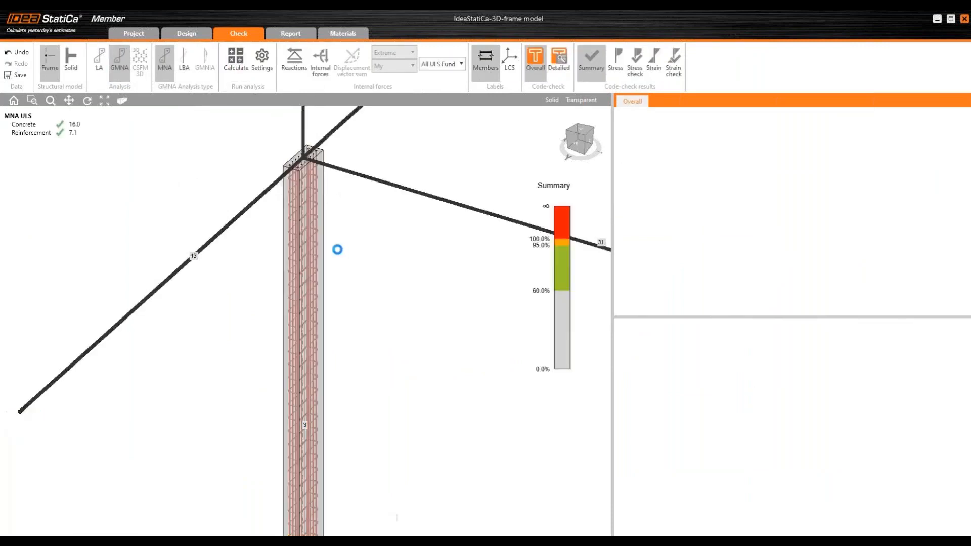
scroll(336, 253, down, 3)
middle_drag(333, 190, 320, 183)
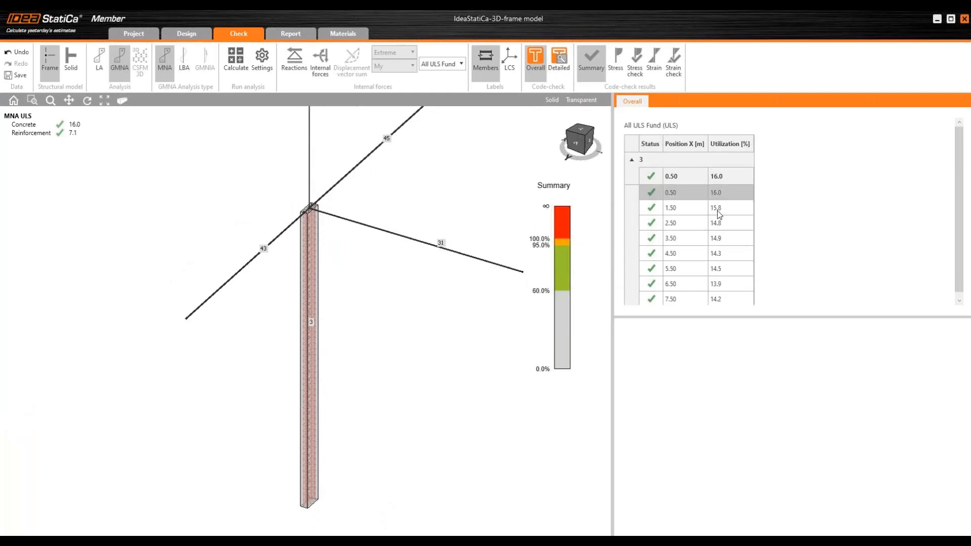
drag(714, 317, 712, 390)
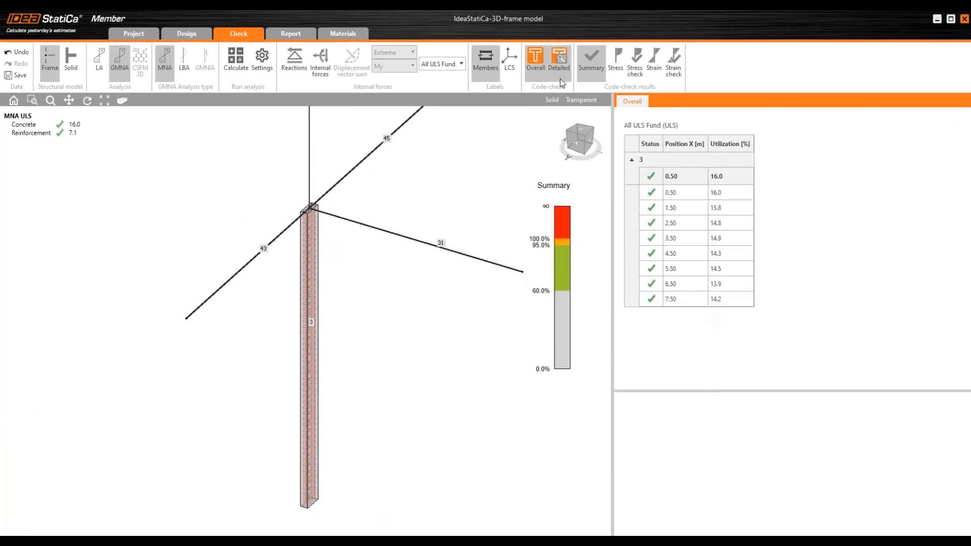
click(704, 162)
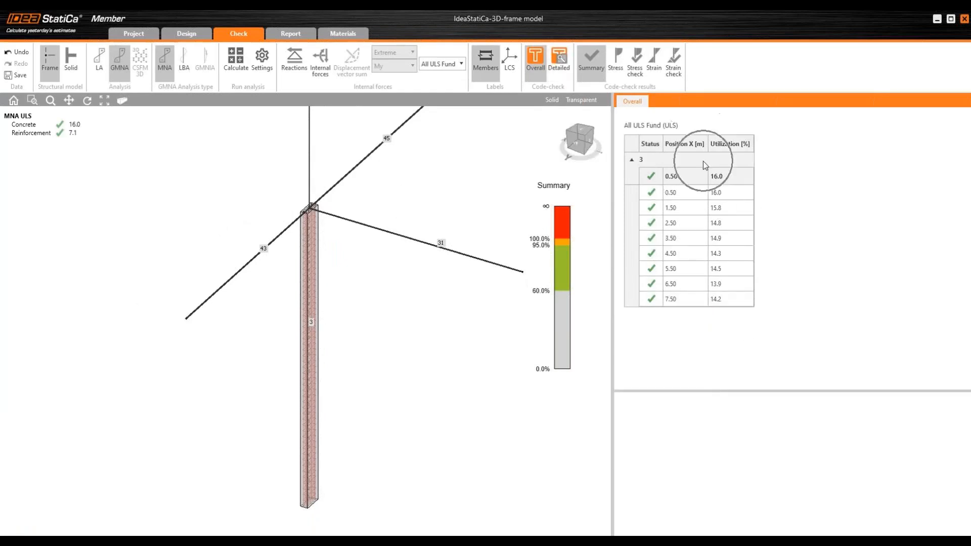
Examine the detailed MNA code-check of the concrete, viewing stress and strain in the section at position 0.50 m
click(558, 60)
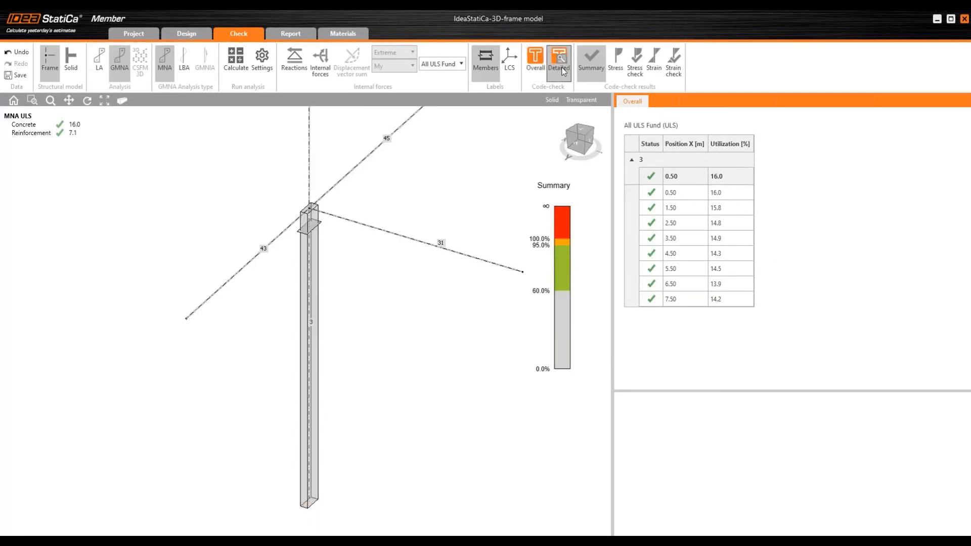
click(615, 64)
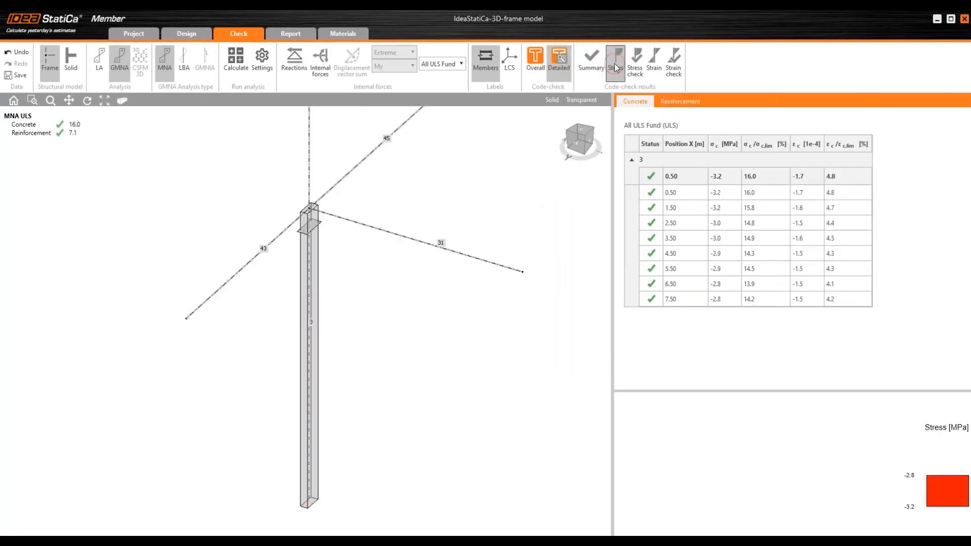
click(322, 226)
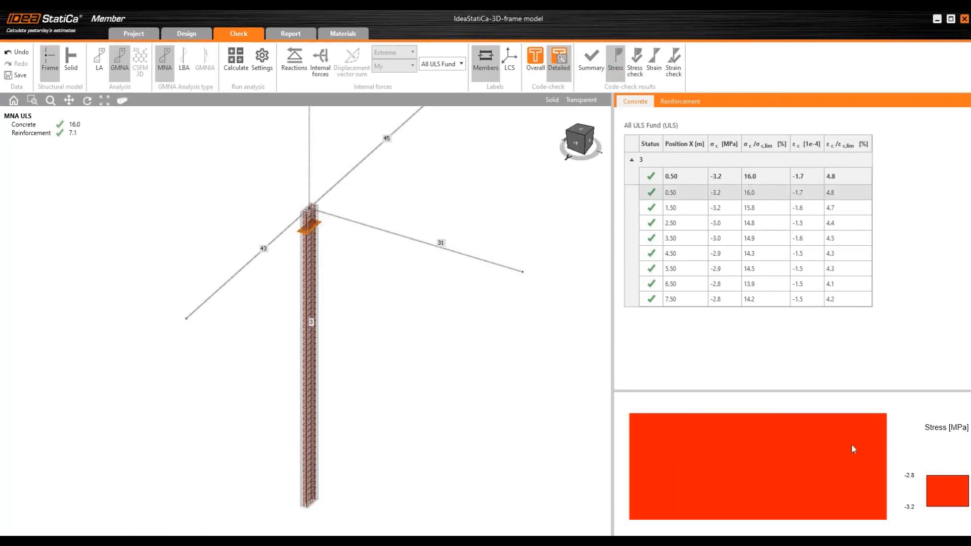
click(654, 61)
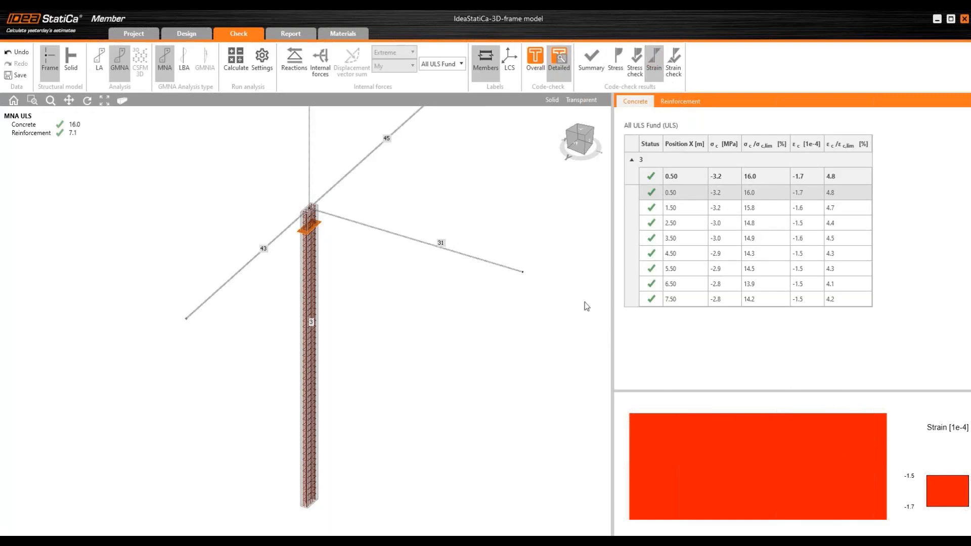
Calculate the linear buckling analysis (LBA) and inspect the first buckling shape of the column from different angles
click(185, 62)
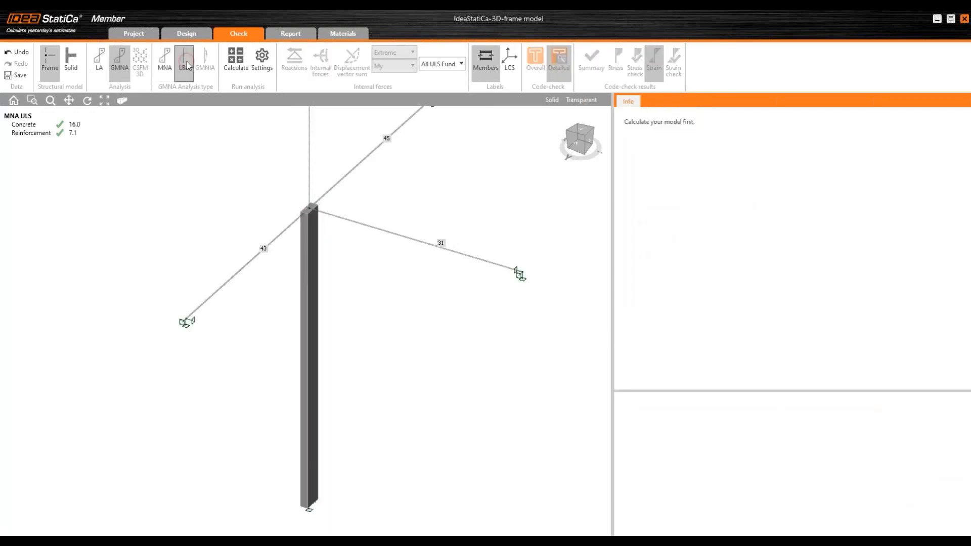
click(241, 59)
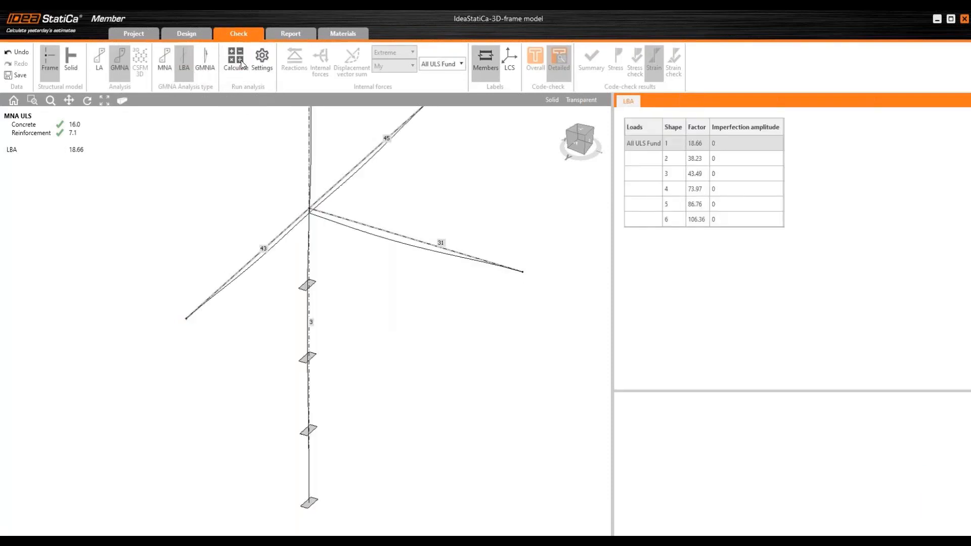
right_drag(282, 293, 275, 242)
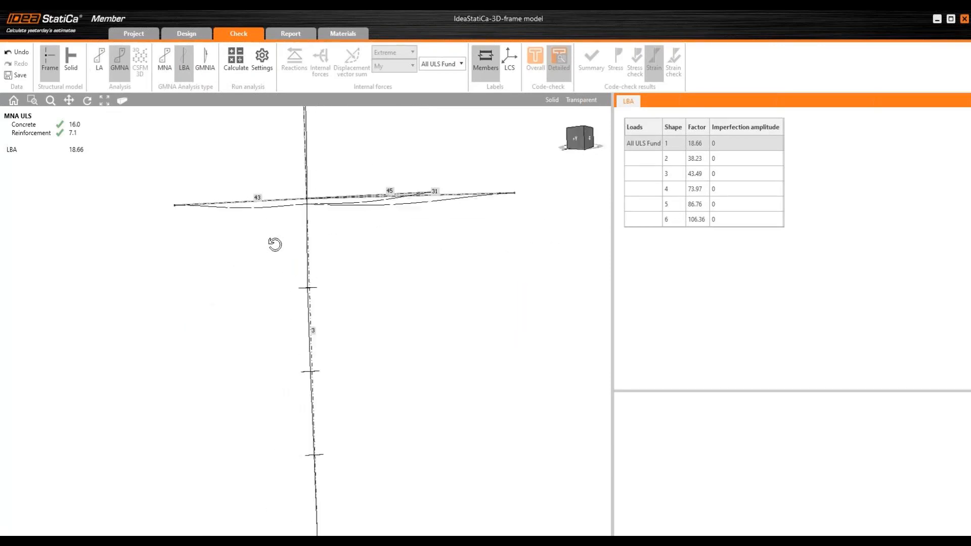
right_drag(449, 295, 284, 262)
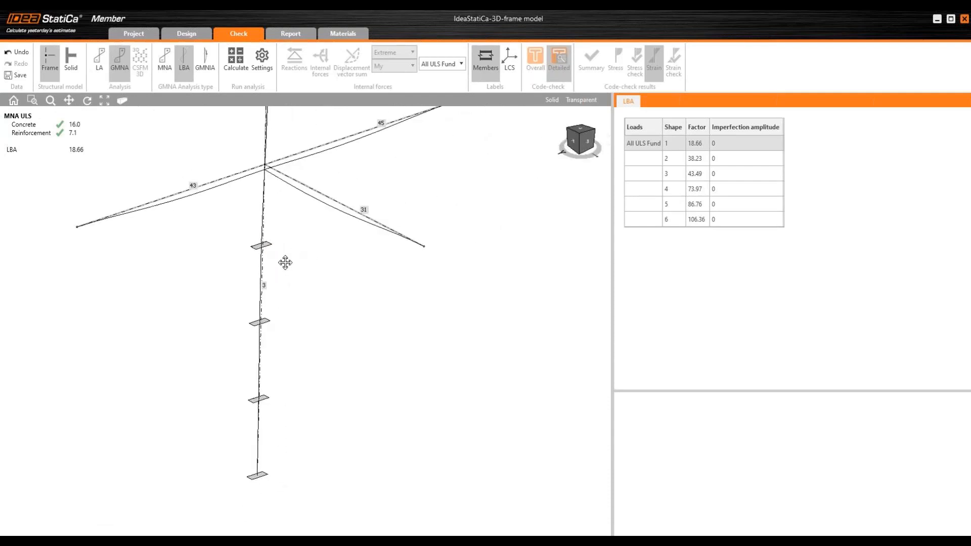
Set the imperfection amplitude of buckling shape 1 to 150 and calculate the GMNIA analysis of the column
click(725, 148)
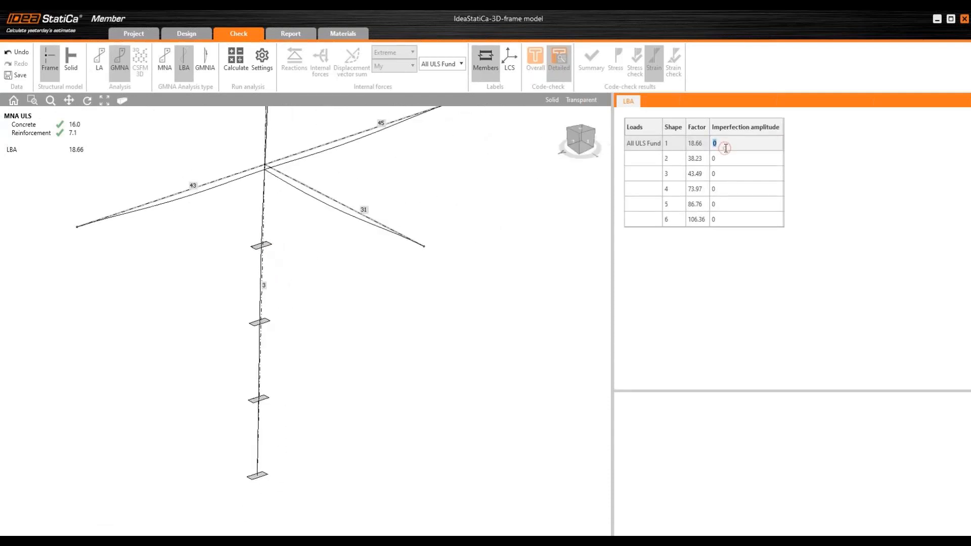
text(150)
key(Return)
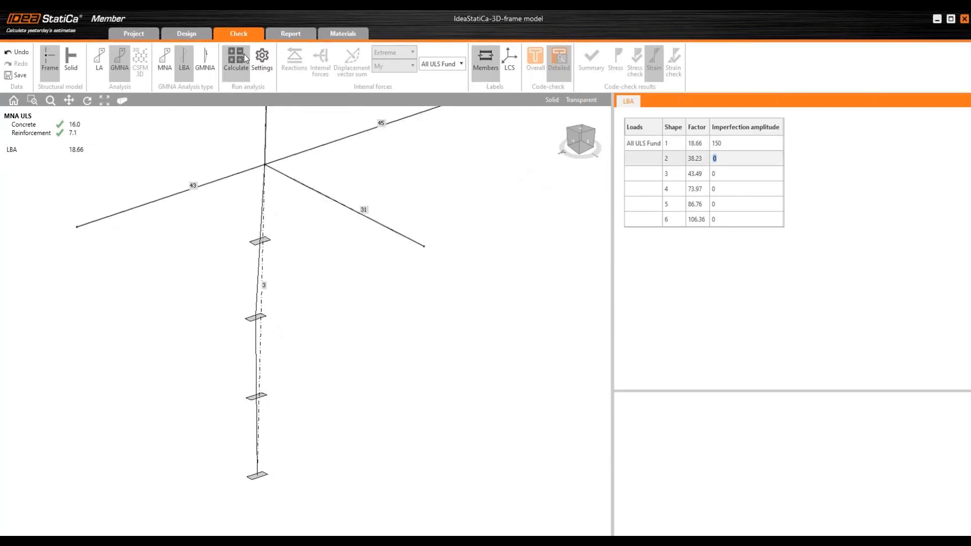
click(200, 63)
click(230, 60)
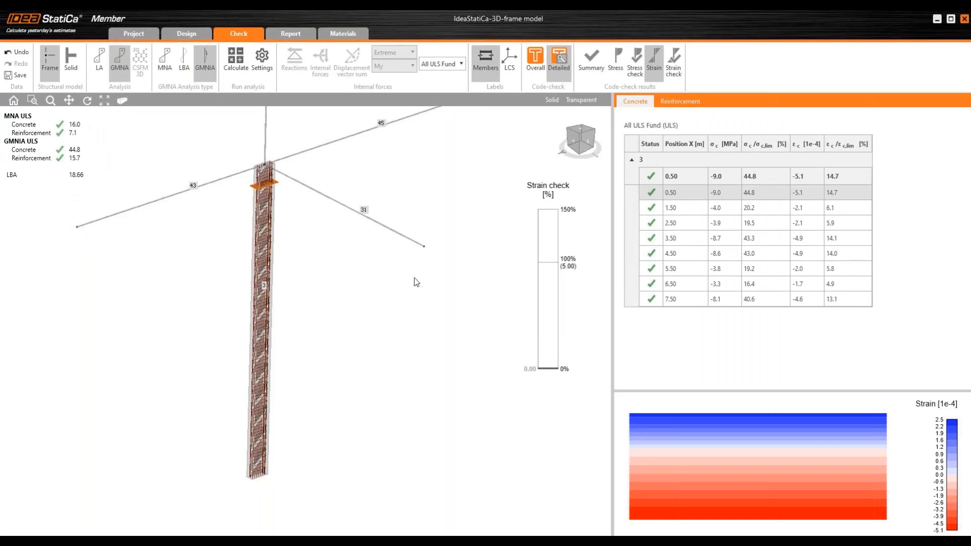
mouse_move(415, 282)
middle_down()
mouse_move(400, 261)
mouse_move(409, 269)
middle_up()
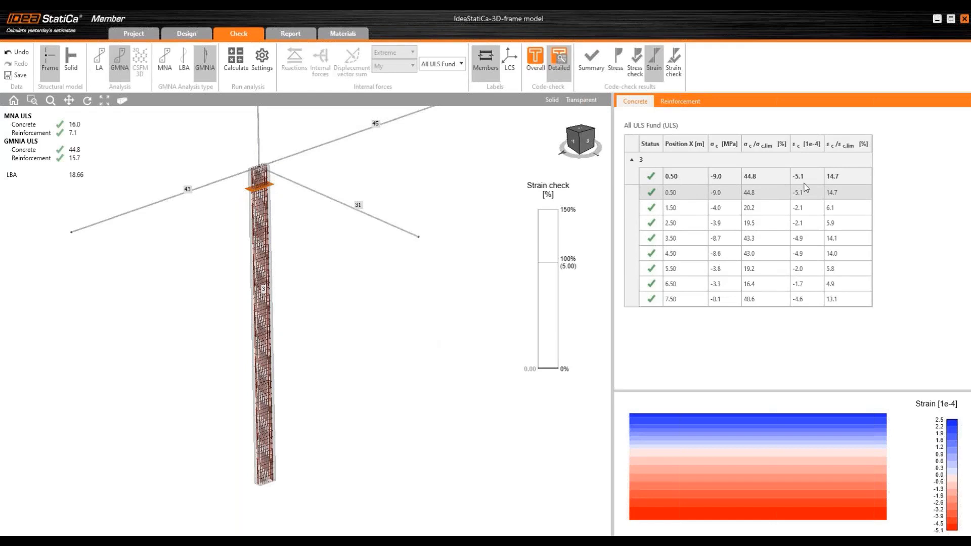
Examine the GMNIA concrete results at position 0.50 m, going through stress, stress check, strain and strain check
click(613, 60)
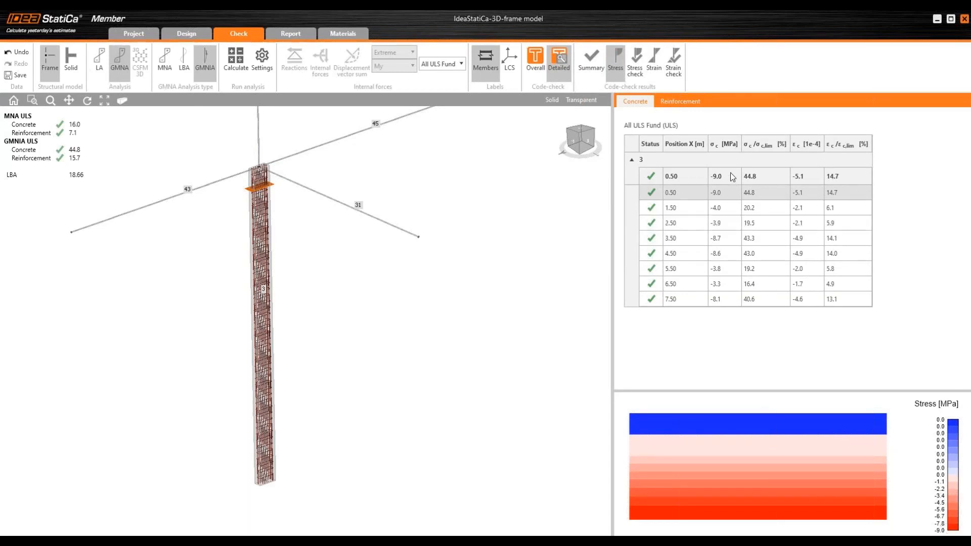
key(ctrl)
key(ctrl)
click(629, 59)
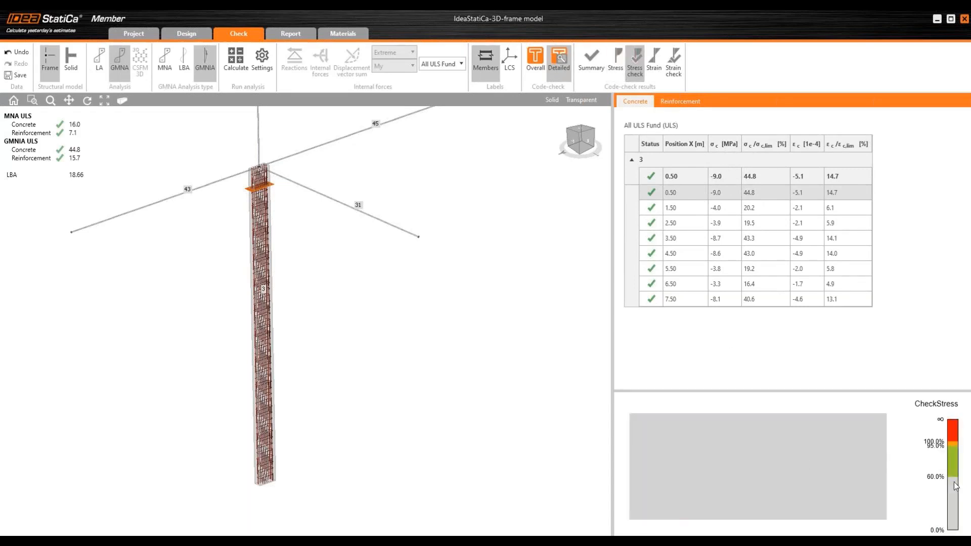
key(ctrl)
click(655, 60)
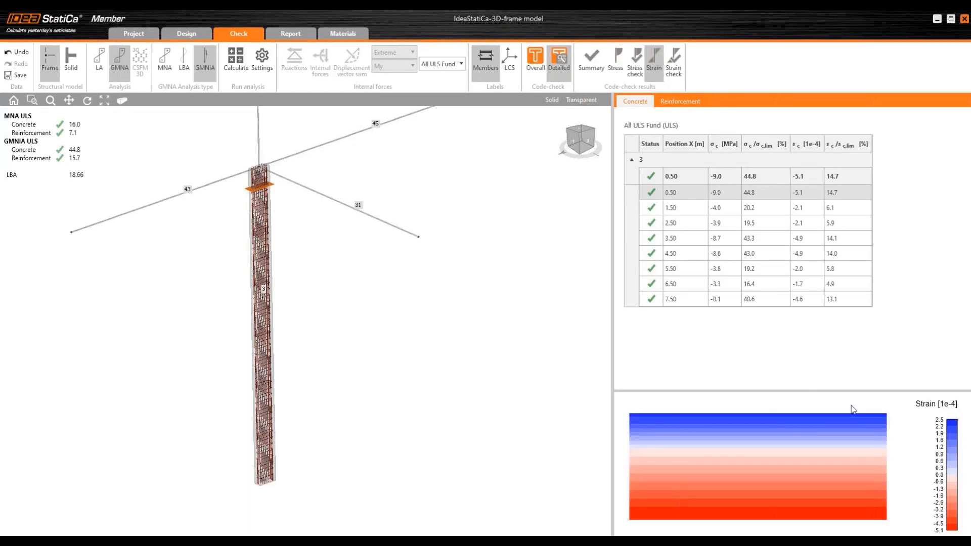
click(674, 74)
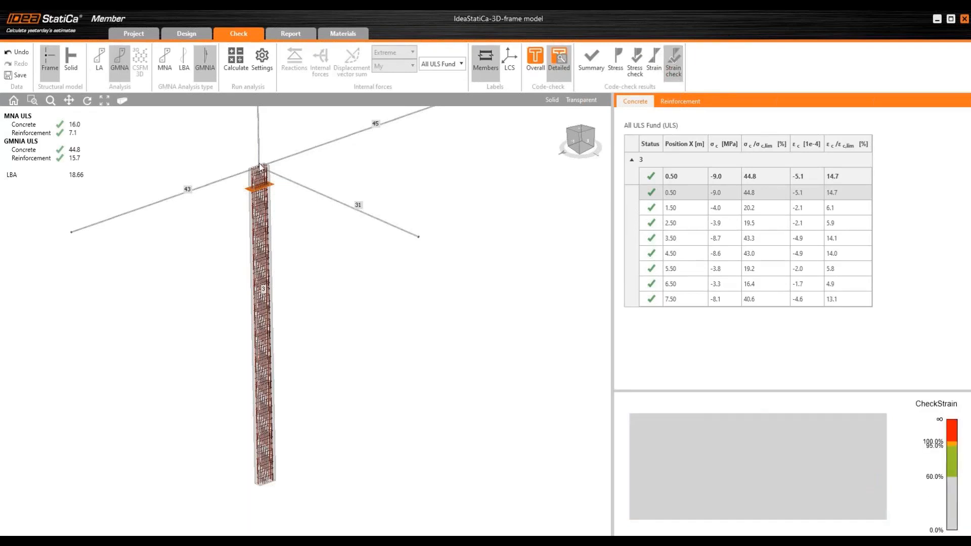
Examine the GMNIA reinforcement results at position 0.50 m, including the stress in the individual bars
scroll(259, 166, up, 3)
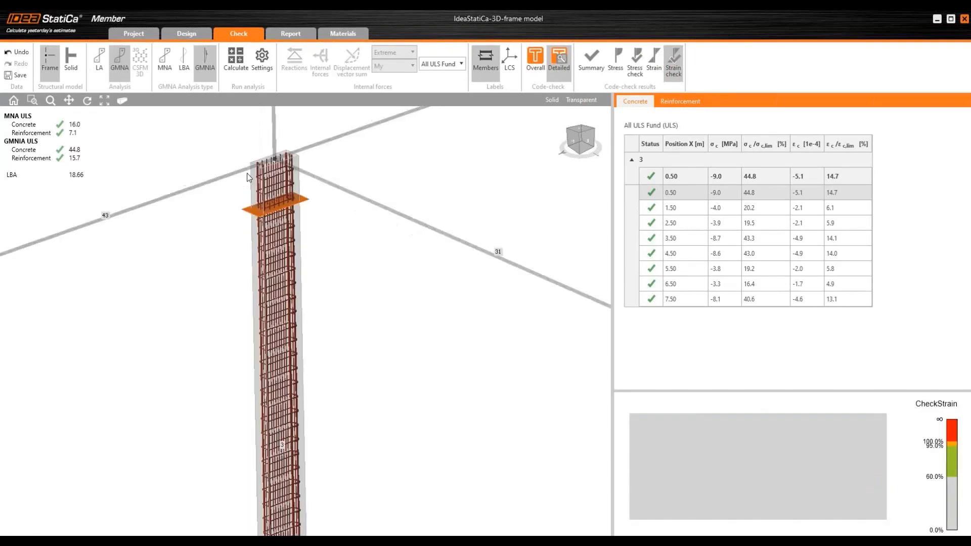
click(688, 104)
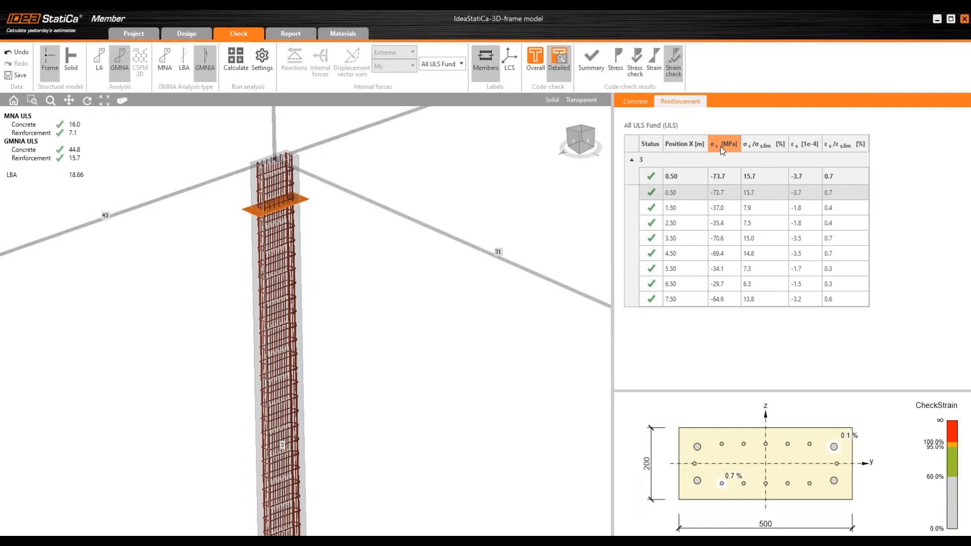
click(616, 71)
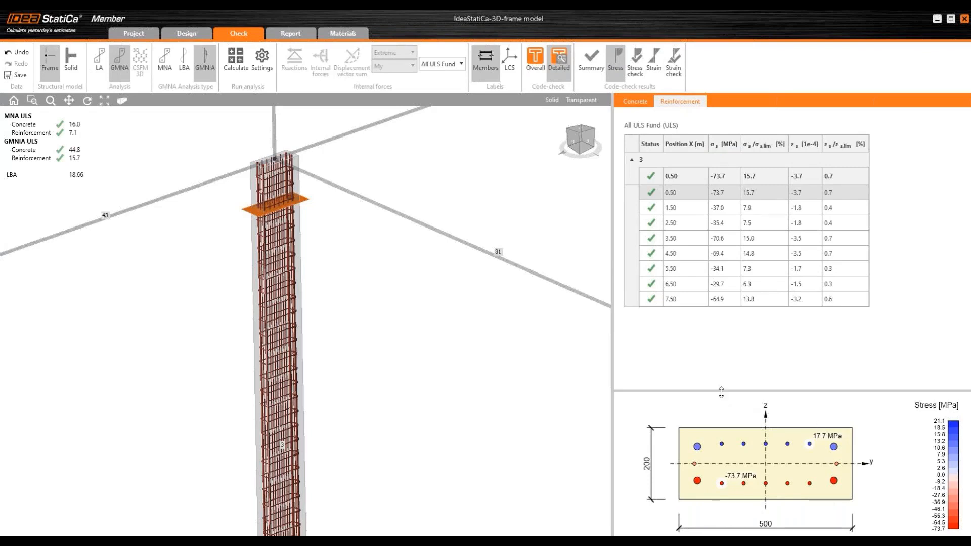
scroll(284, 214, down, 5)
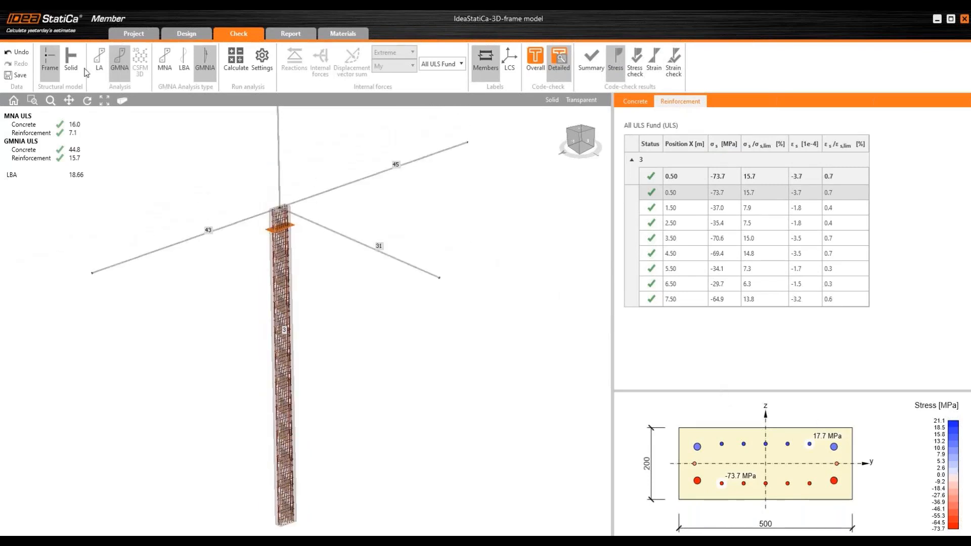
Open the calculation report of the column and look through it to the end
click(296, 34)
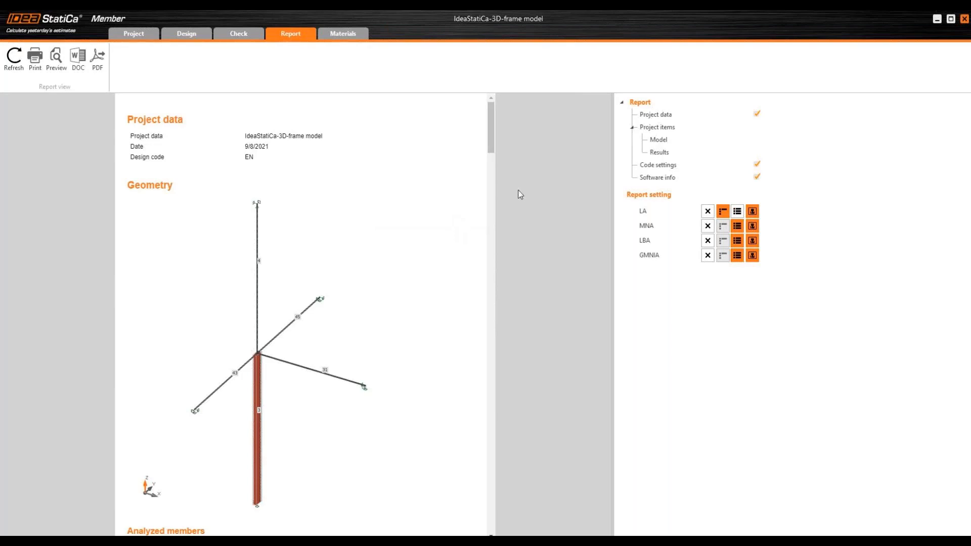
drag(493, 129, 513, 535)
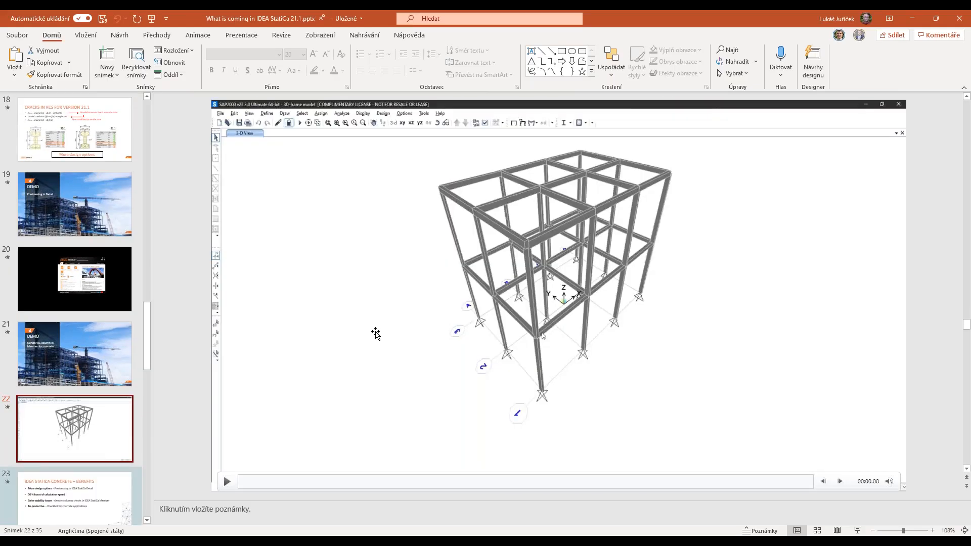
Advance the PowerPoint presentation to slide 23, "IDEA StatiCa Concrete – Benefits", and start the slide show from it
key(Page_Down)
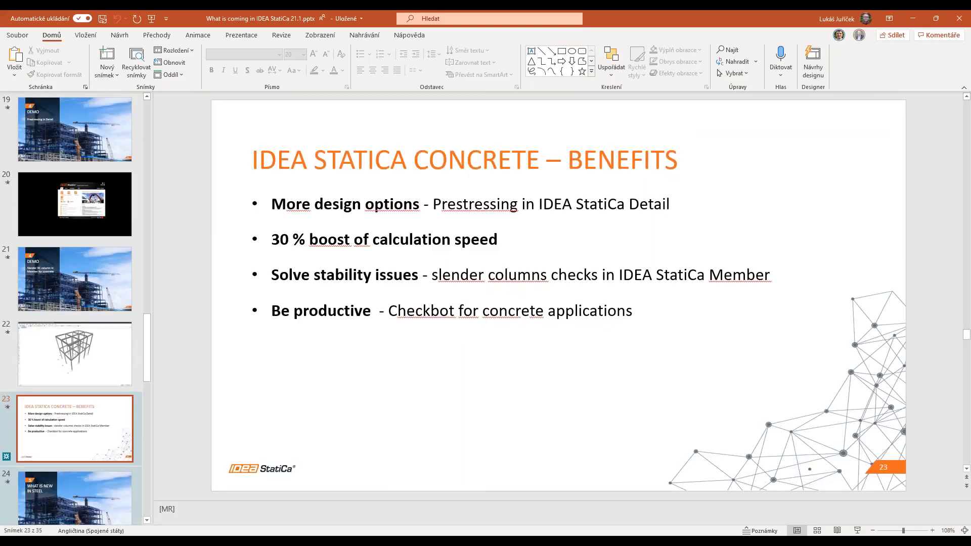
click(857, 530)
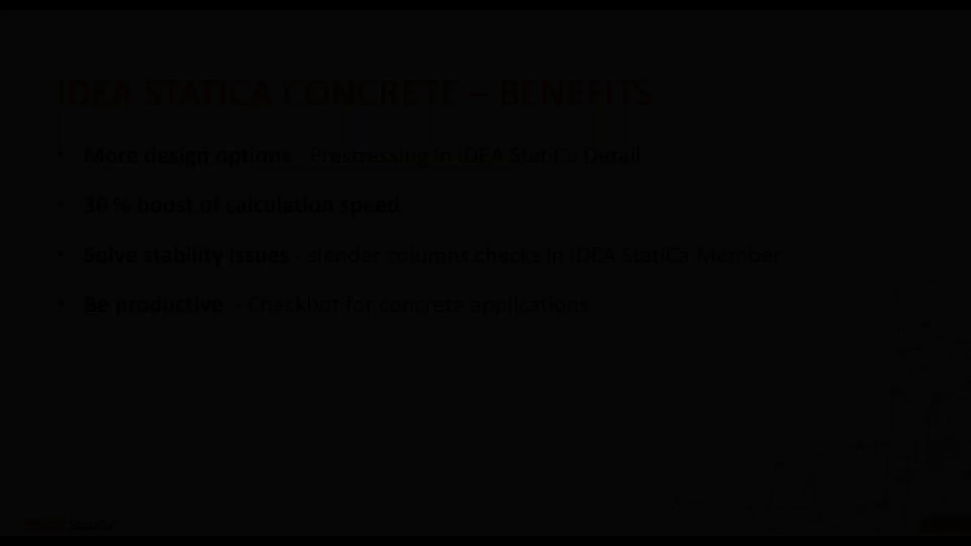
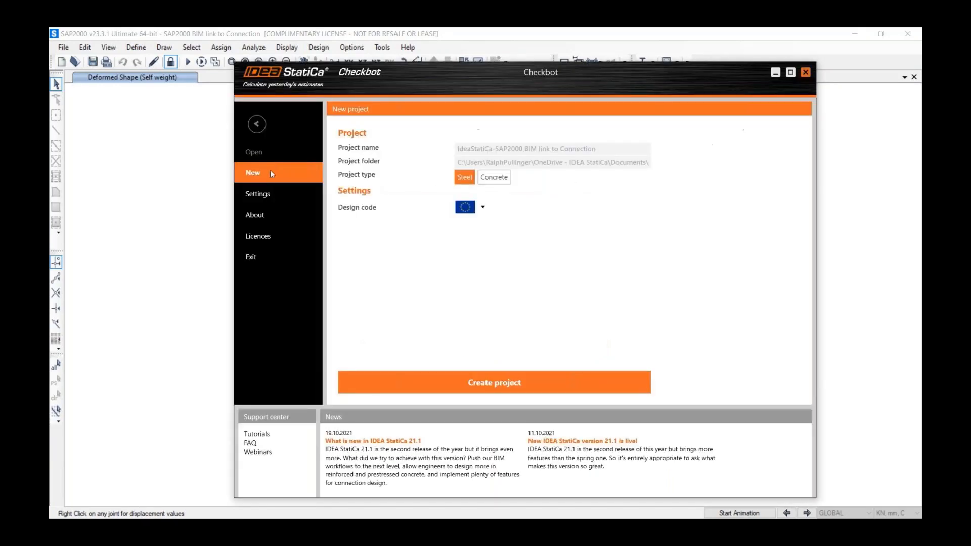
Create a new Steel project with the European design code in Checkbot and move its window aside to uncover the SAP2000 model
click(488, 383)
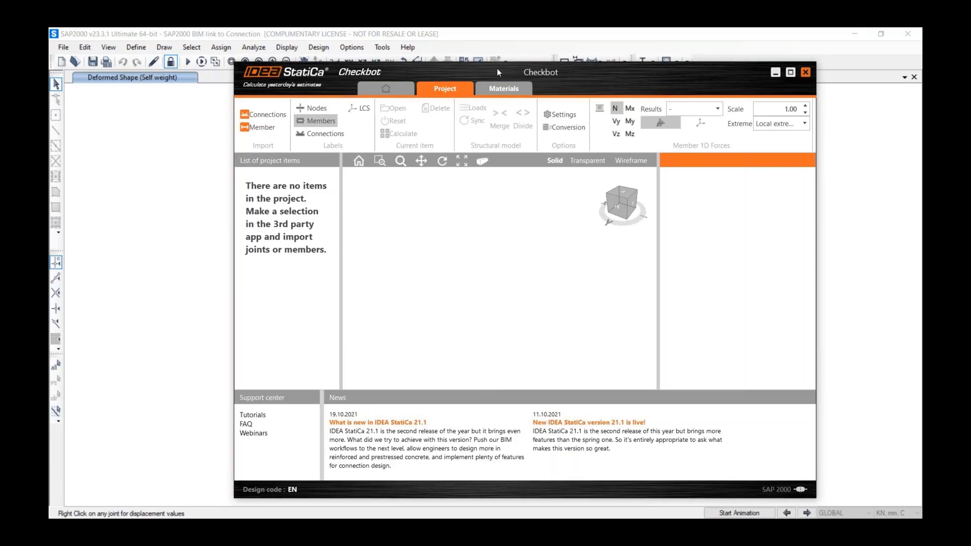
drag(498, 70, 675, 76)
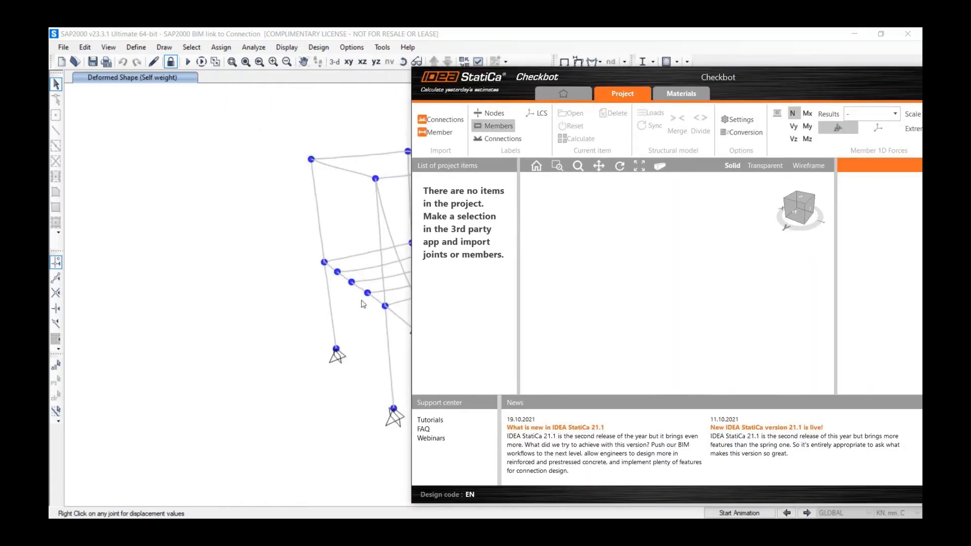
Select three neighbouring edge joints with their members in SAP2000, import them as connections into Checkbot, and maximize the Checkbot window
click(464, 312)
drag(362, 311, 310, 249)
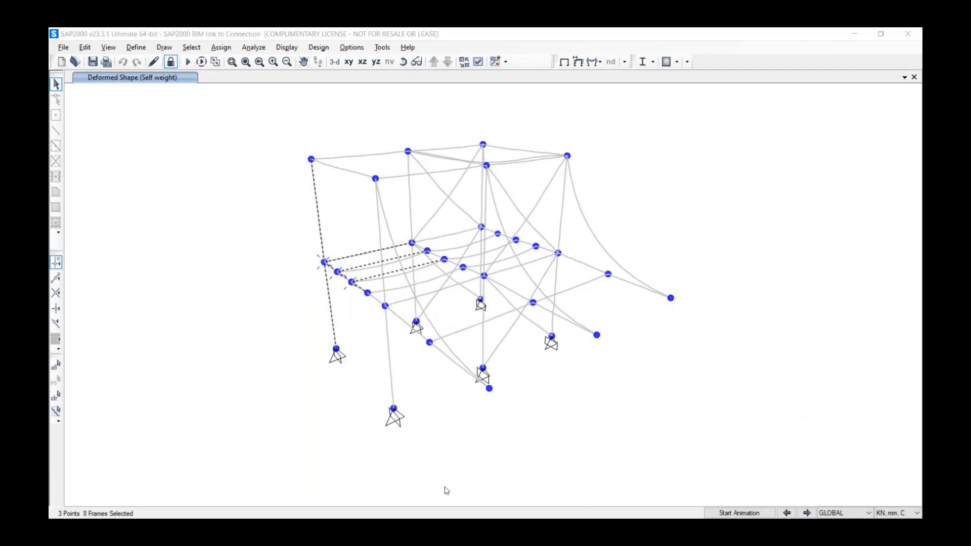
key(alt+Tab)
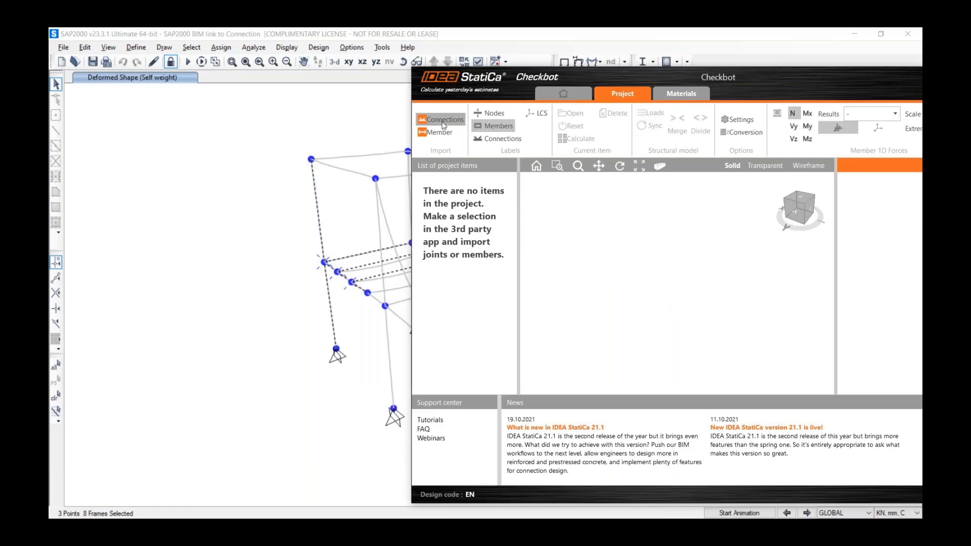
click(442, 125)
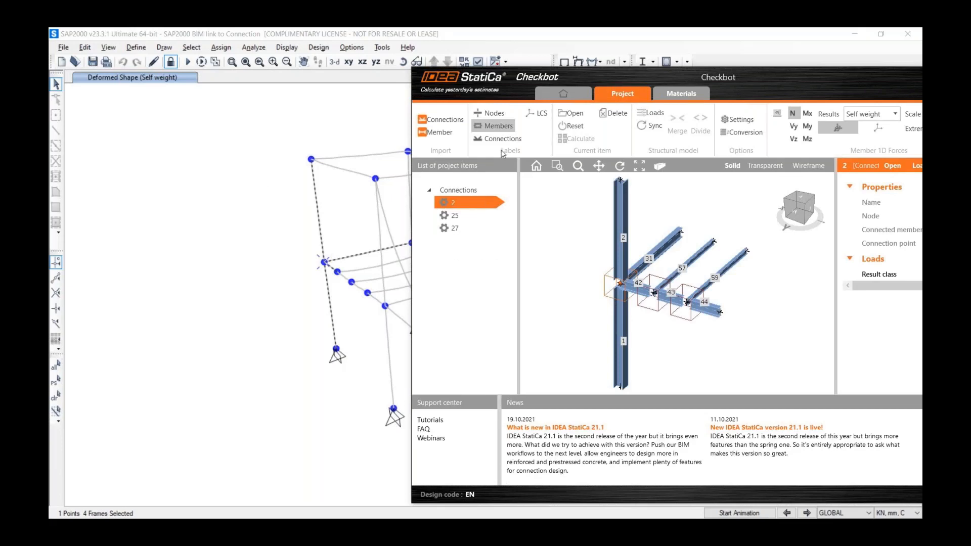
drag(772, 73, 560, 60)
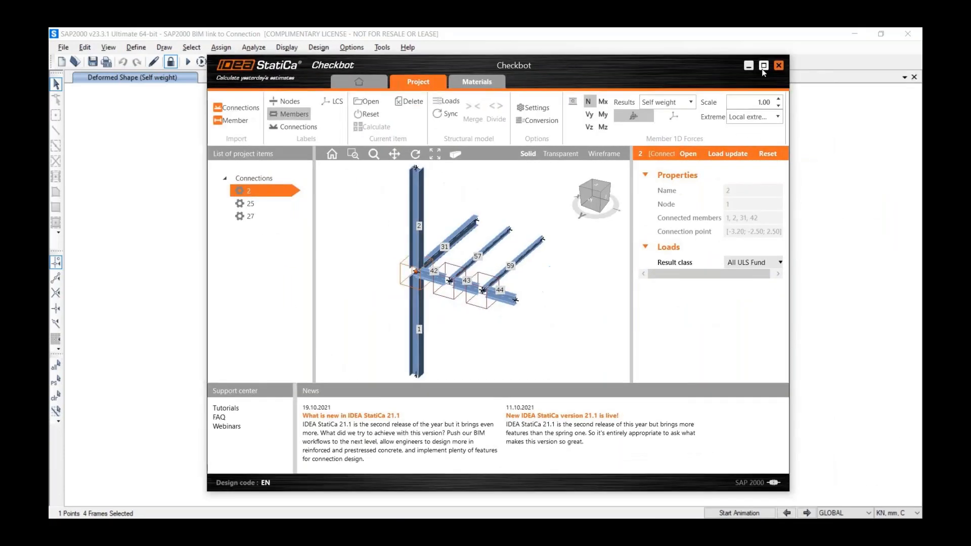
click(763, 68)
Merge column members 1 and 2 into one continuous design member, accepting the reset of connection 2
click(375, 319)
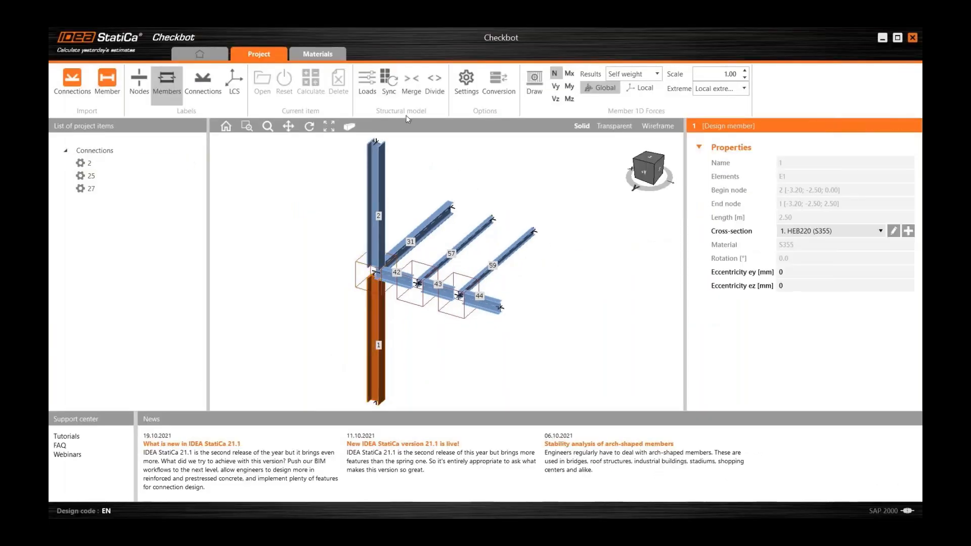
click(412, 91)
click(478, 323)
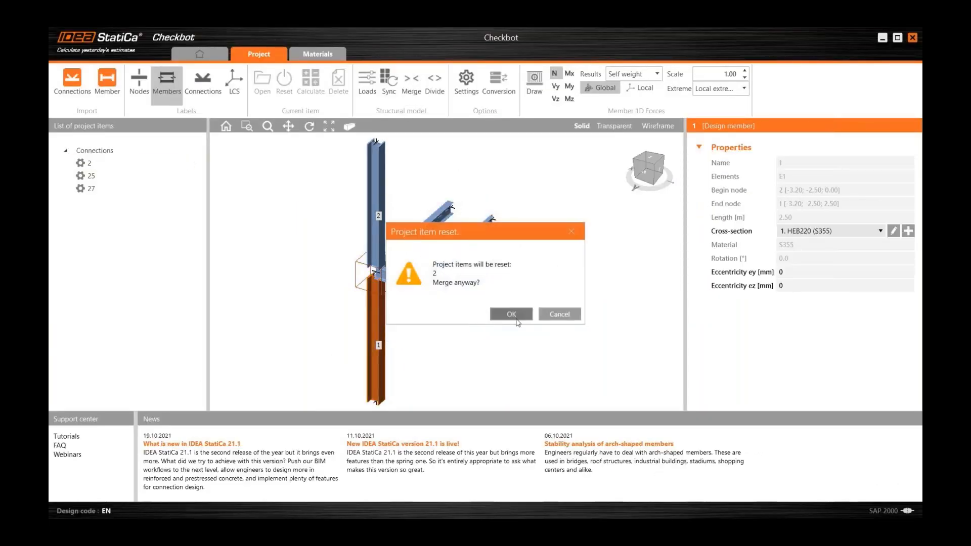
click(509, 315)
Merge beam members 42, 43 and 44 into one continuous design member, accepting the reset of the affected project items
click(490, 307)
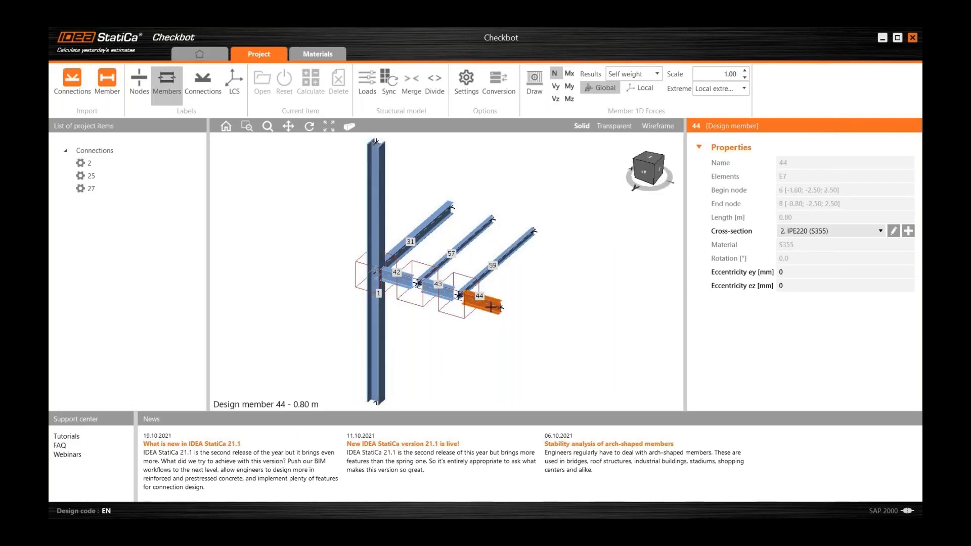
click(411, 81)
click(402, 234)
click(403, 223)
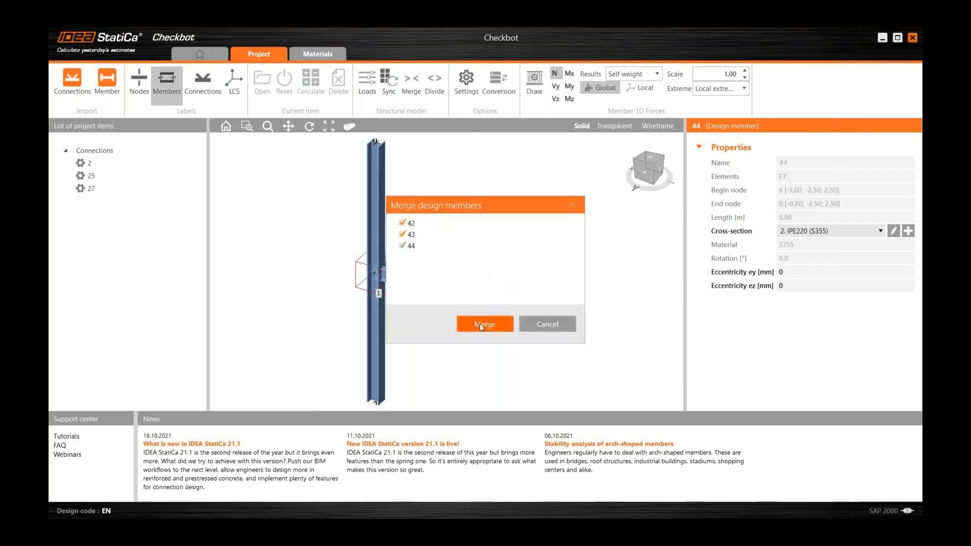
click(478, 322)
click(509, 314)
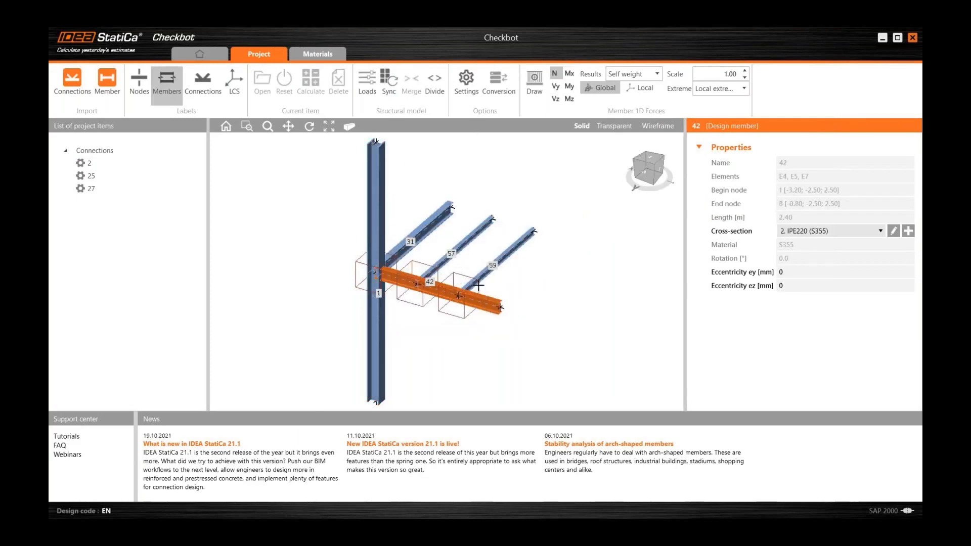
Review the imported load cases and the ULS 1 combination in the load configurator, and save it
drag(666, 186, 601, 202)
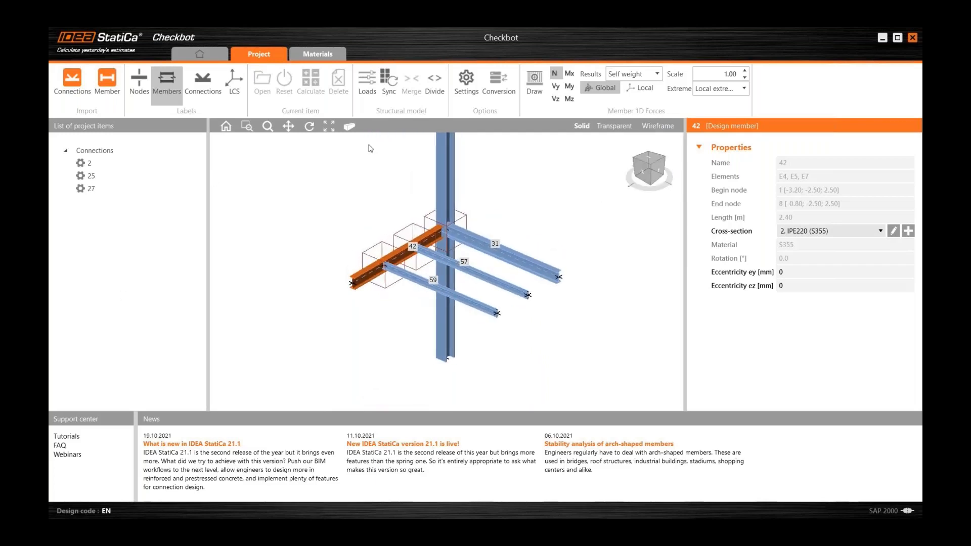
click(367, 81)
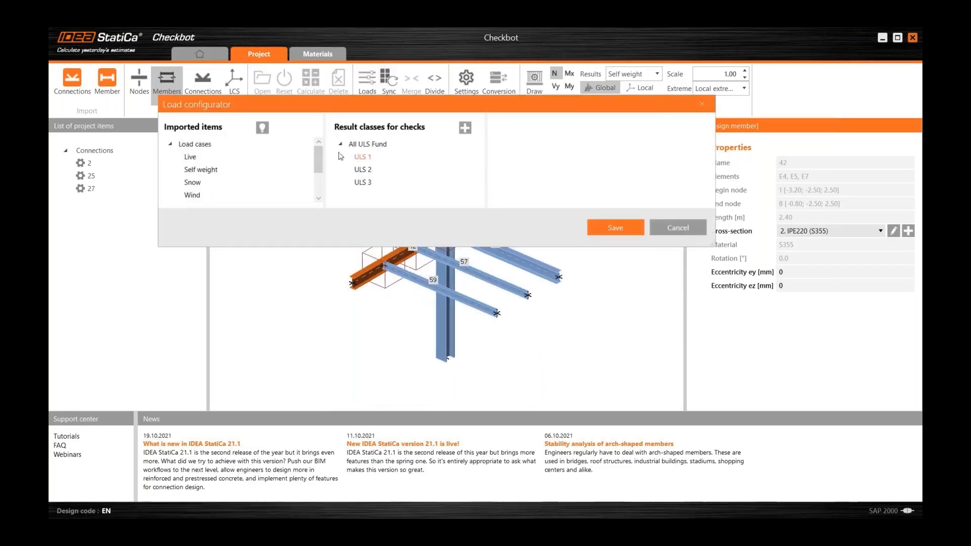
click(339, 153)
drag(430, 246, 421, 382)
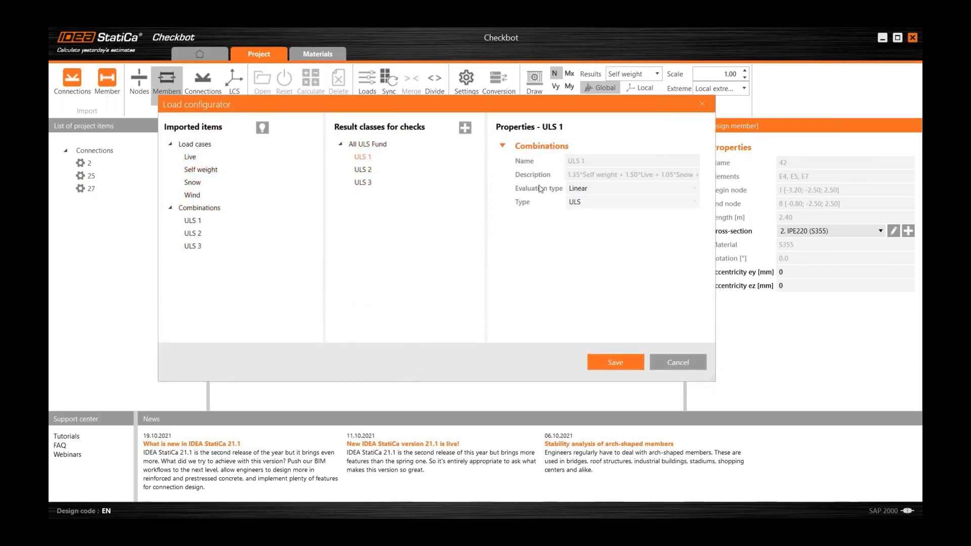
click(193, 183)
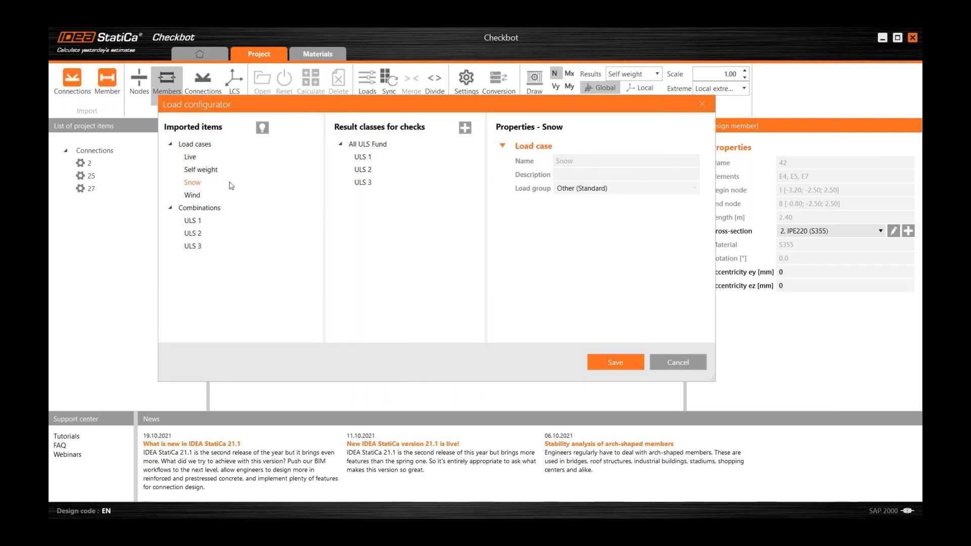
click(613, 362)
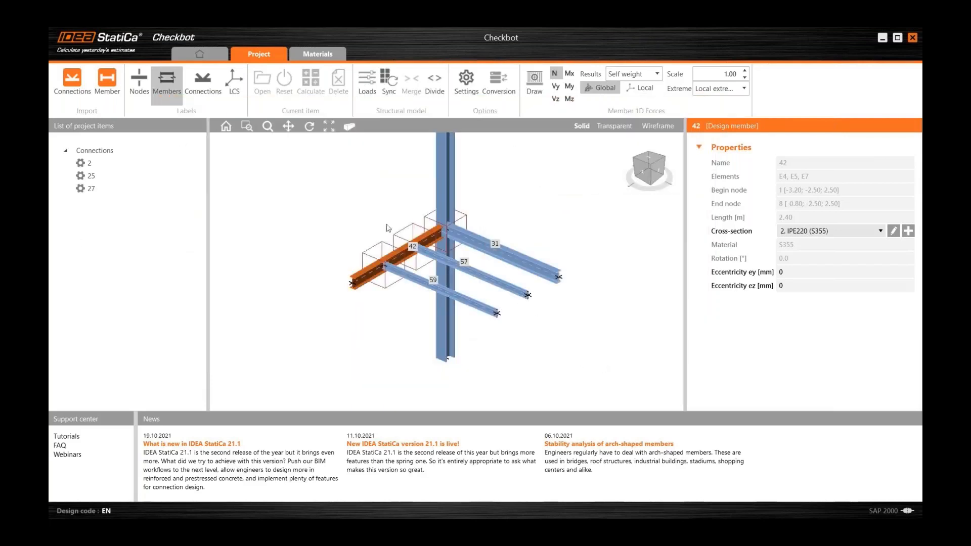
Select connection 25, draw the My bending moment diagrams, and compare the Self weight results with ULS 1
click(87, 176)
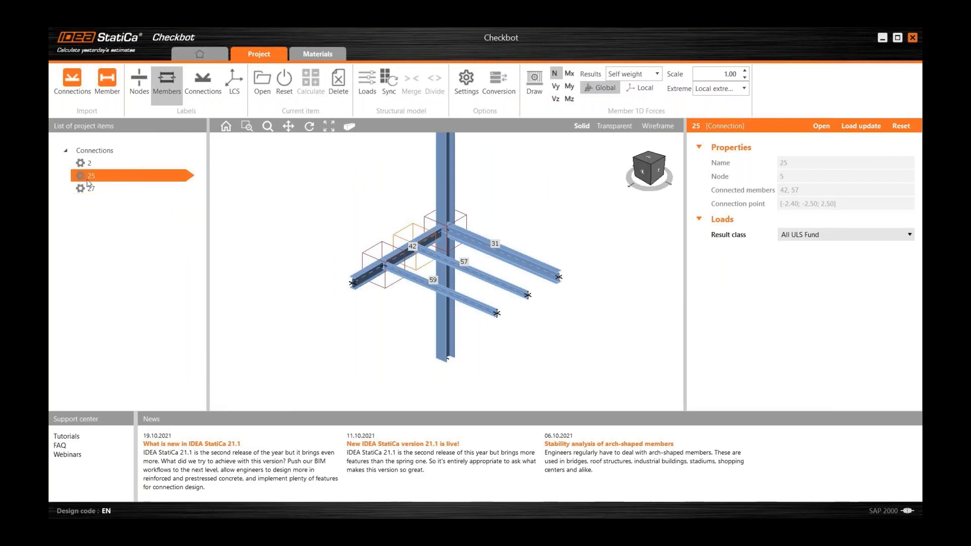
click(534, 82)
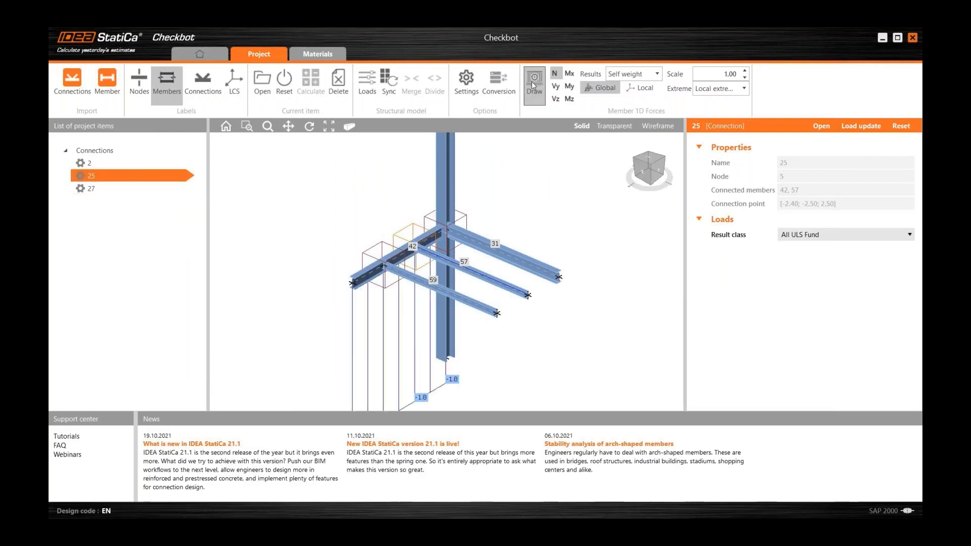
click(569, 86)
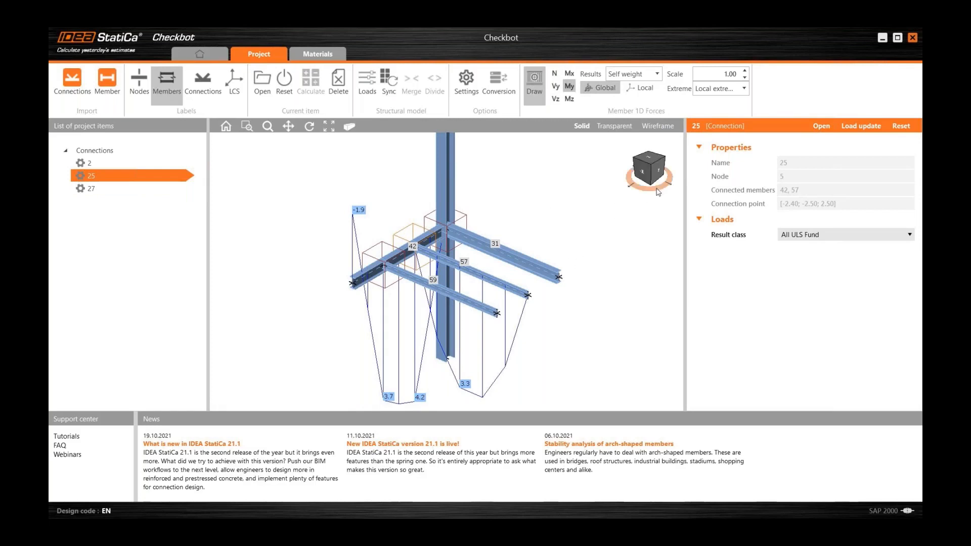
mouse_move(657, 189)
mouse_down()
mouse_move(627, 196)
mouse_move(650, 192)
mouse_up()
click(632, 74)
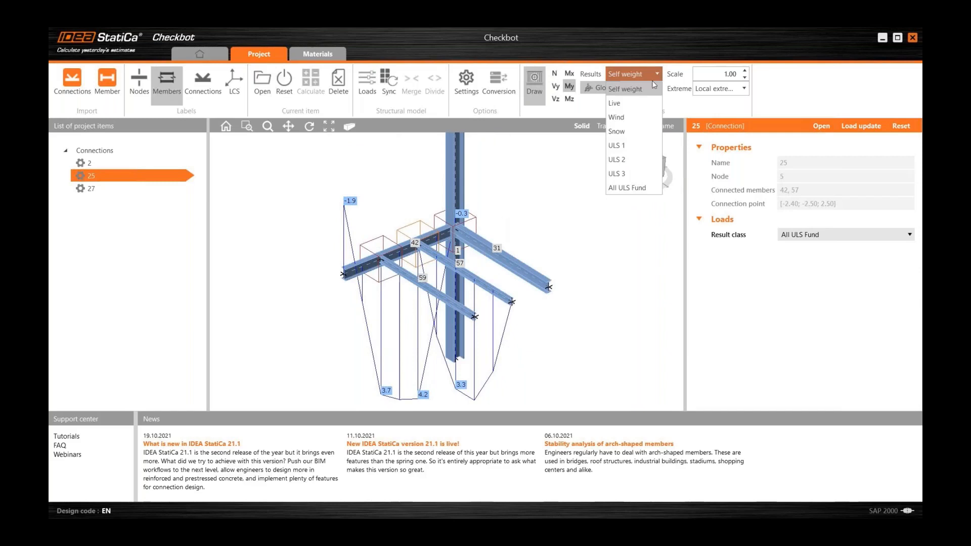
click(636, 146)
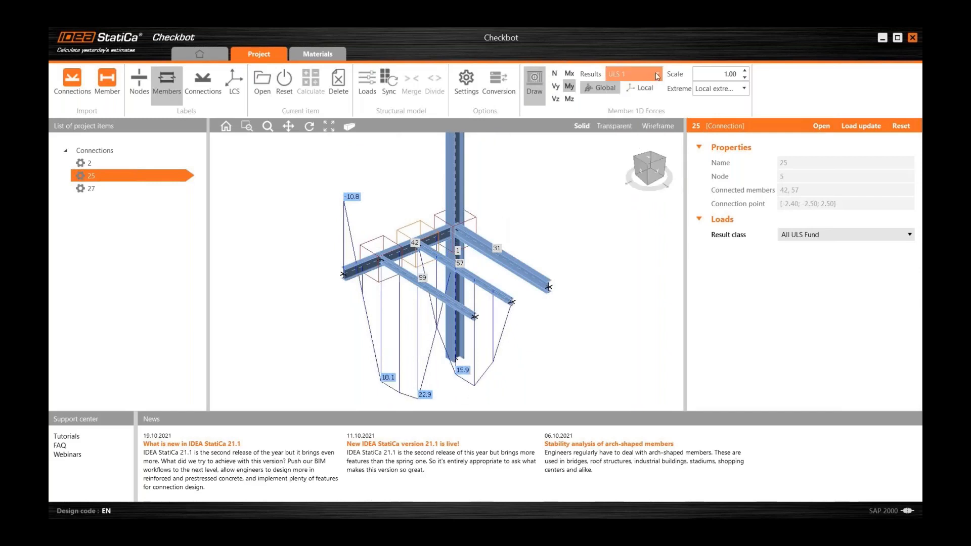
click(658, 74)
click(627, 89)
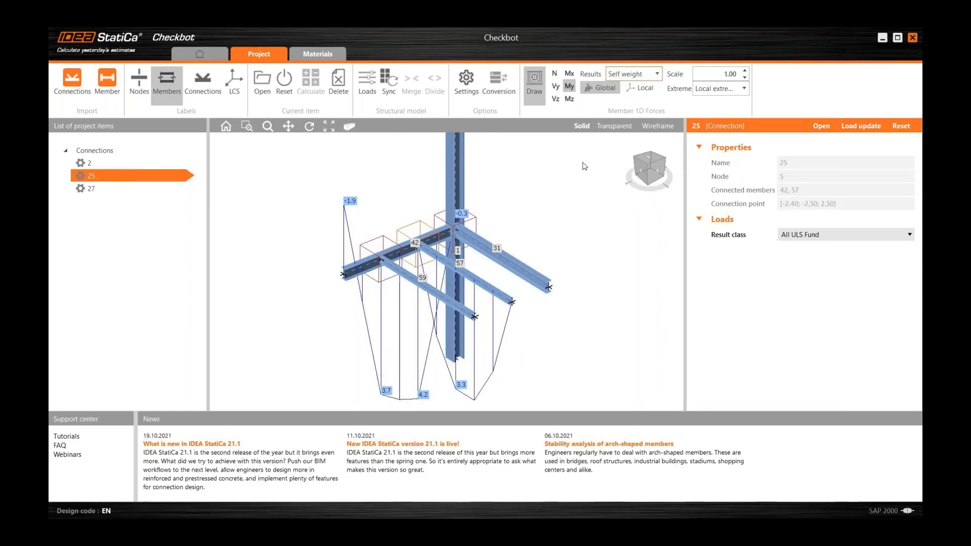
View the model in transparent and wireframe display, and return it to solid display
click(616, 126)
click(658, 126)
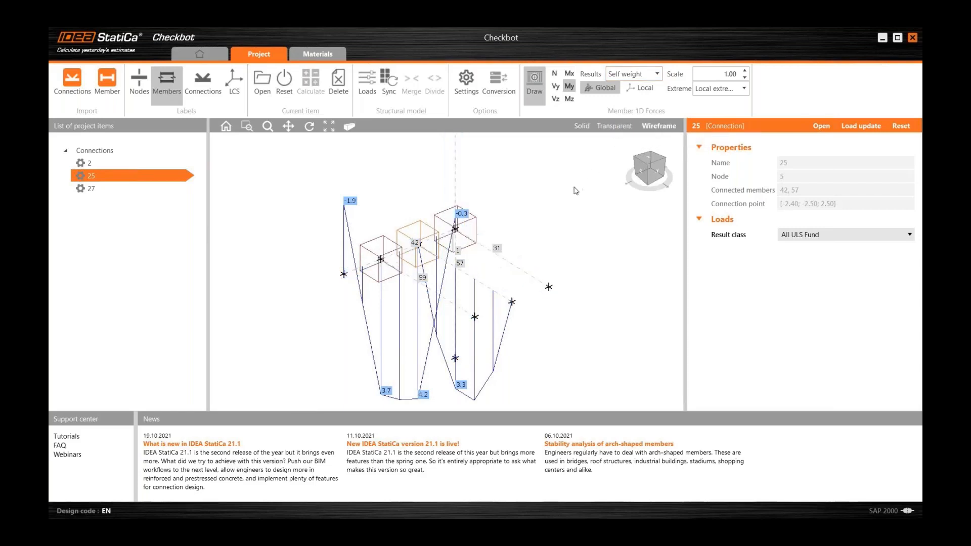
scroll(490, 223, up, 2)
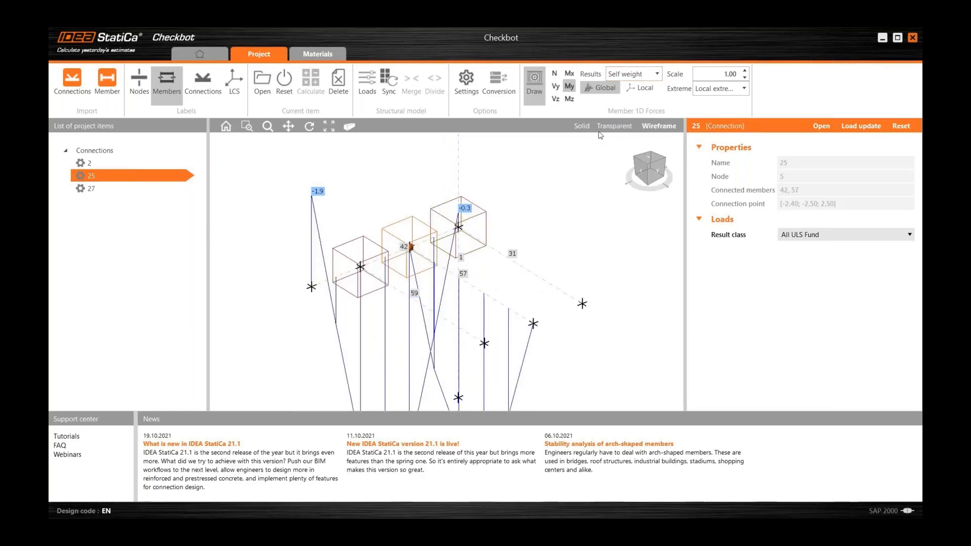
click(582, 127)
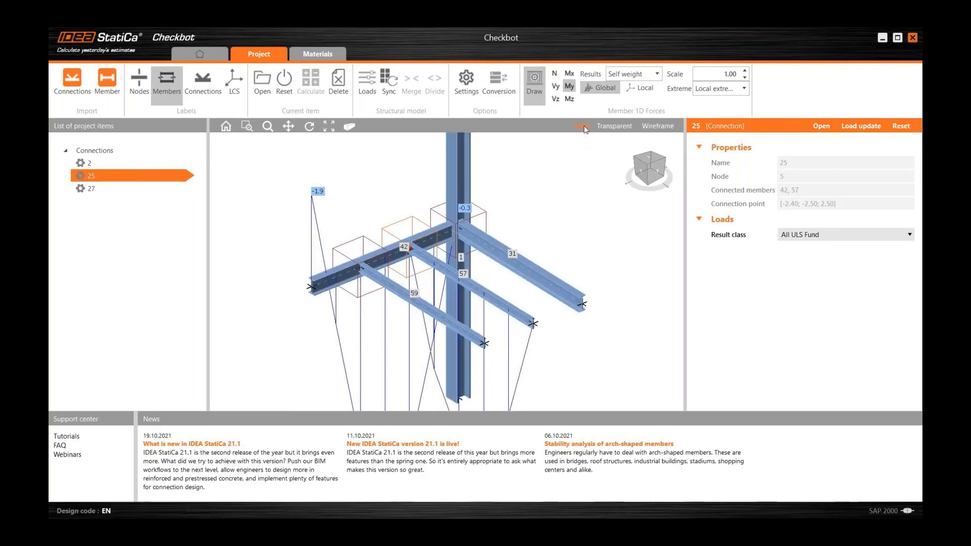
Open connection 25 in IDEA StatiCa Connection and set member 42 as the bearing member
click(818, 127)
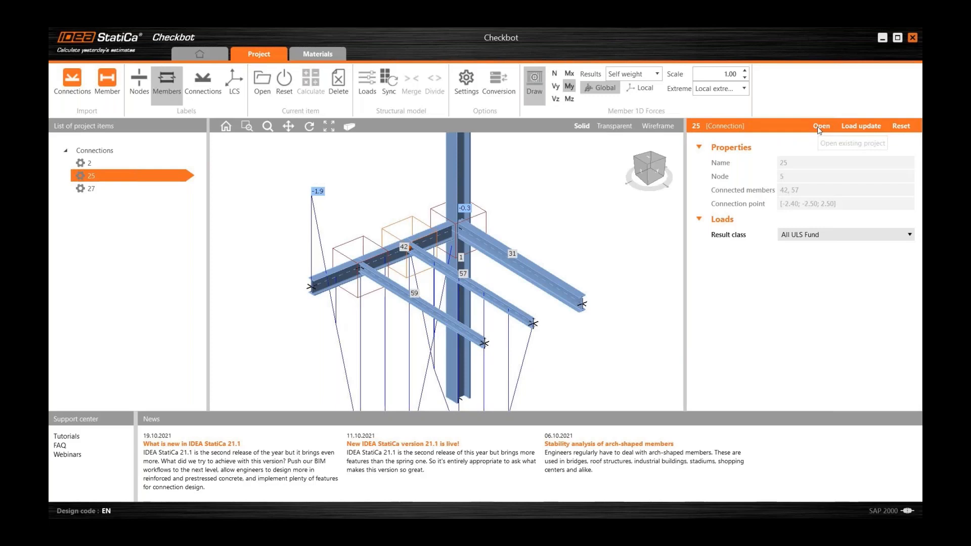
click(822, 127)
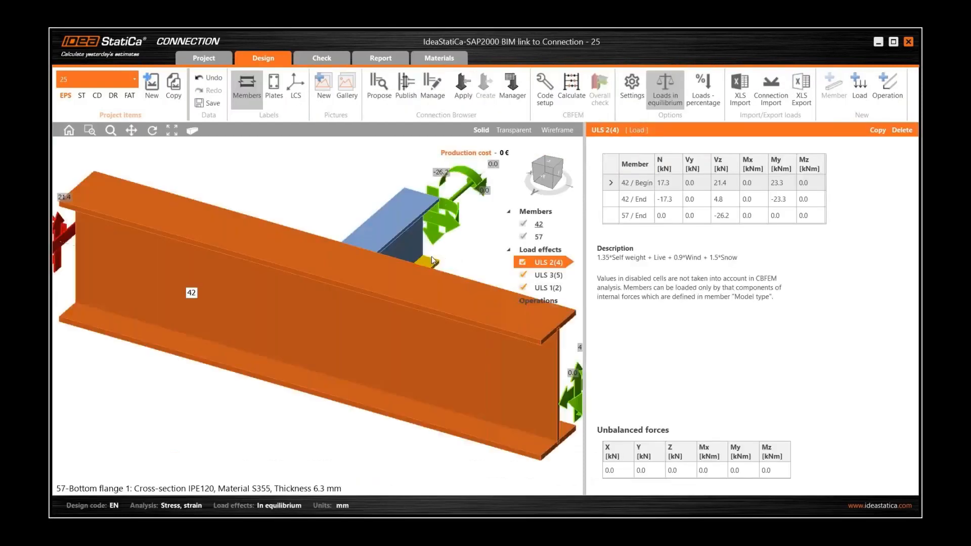
click(537, 198)
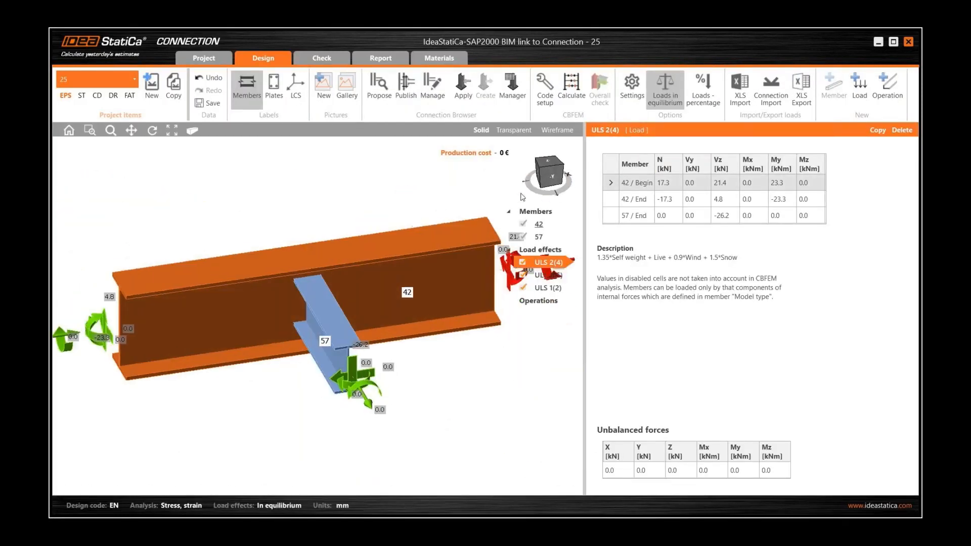
click(397, 242)
right_click(398, 242)
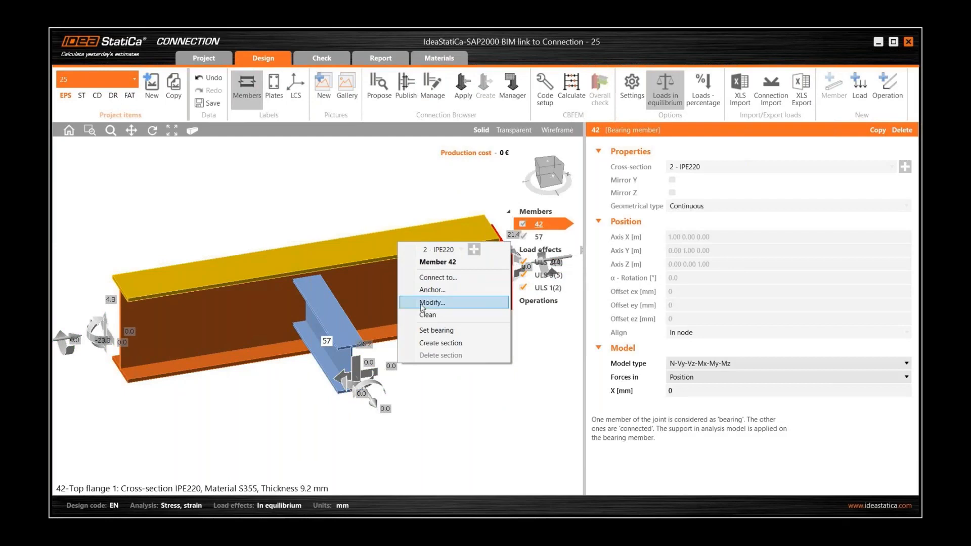
click(436, 330)
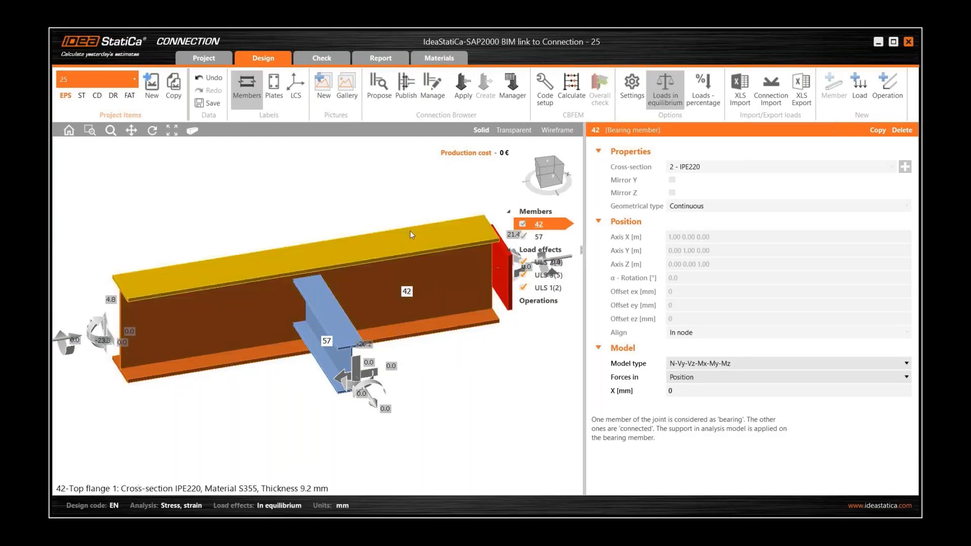
Apply the proposed welded and bolted fin plate design to the joint and run its pre-design
click(377, 88)
click(477, 239)
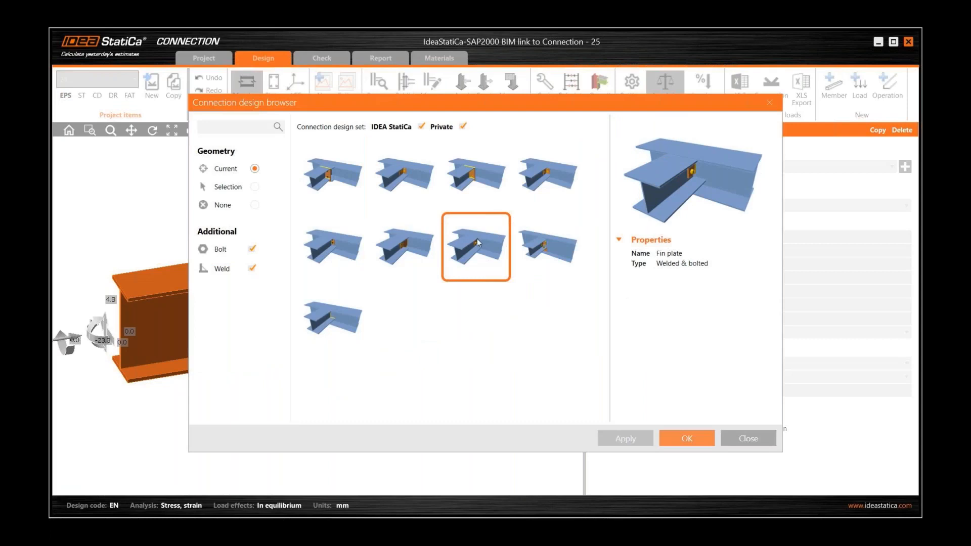
click(686, 440)
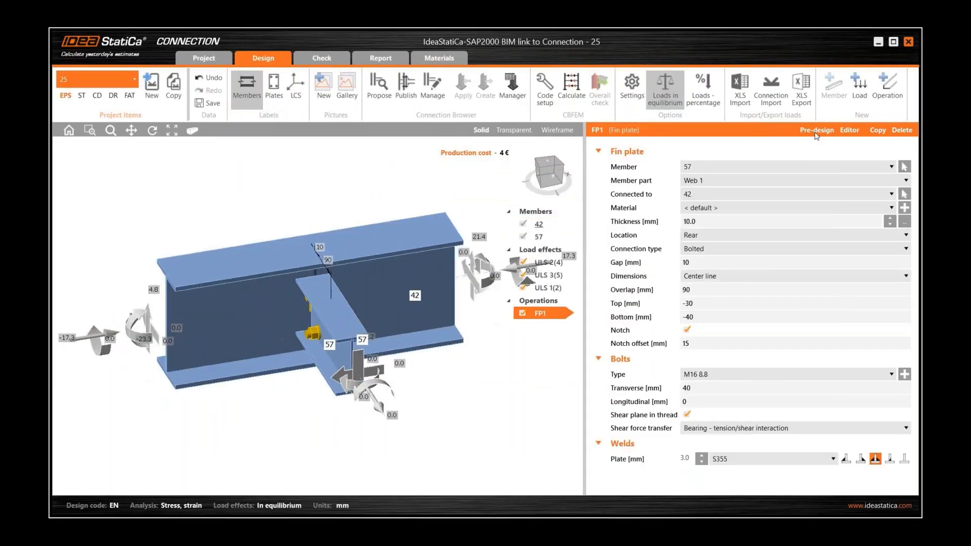
click(815, 134)
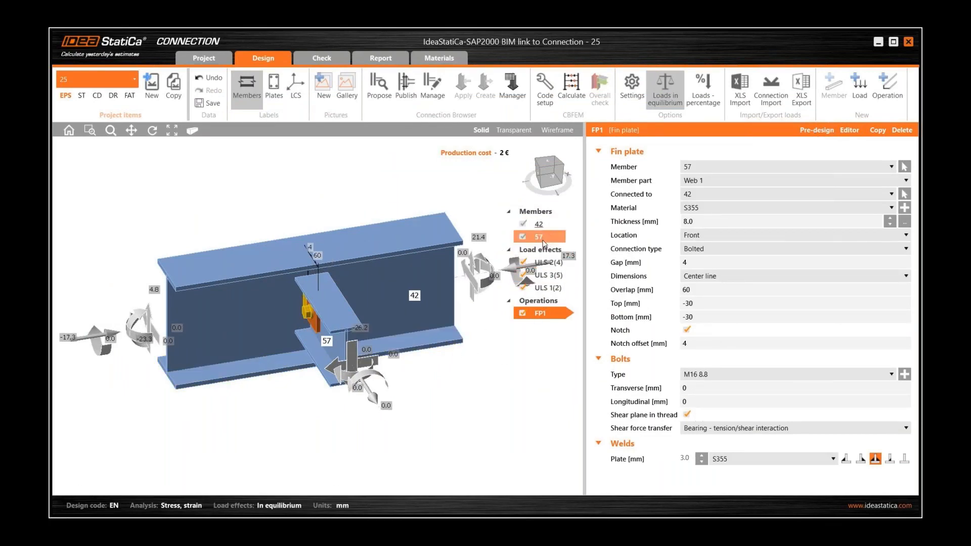
Check the model settings of member 57, calculate the connection, and close it to return to Checkbot
click(540, 237)
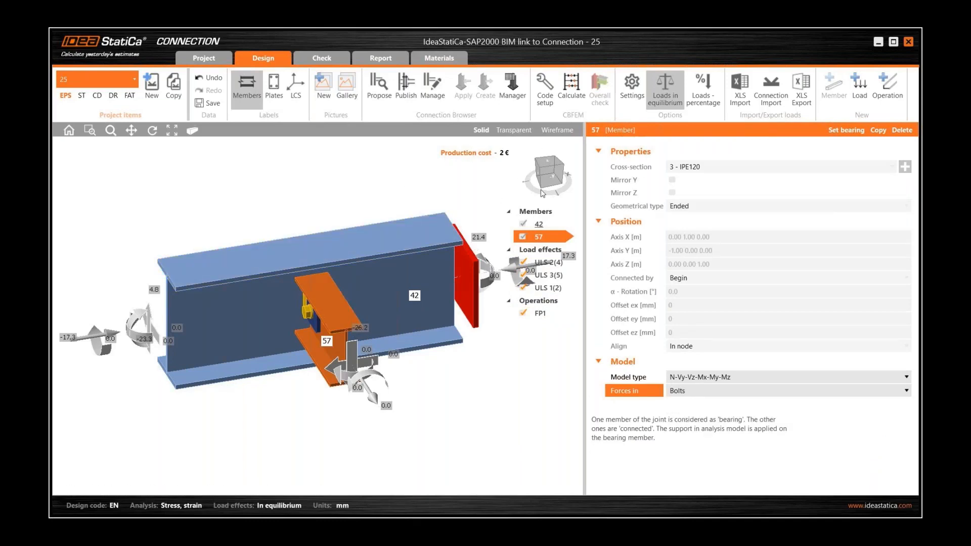
click(547, 176)
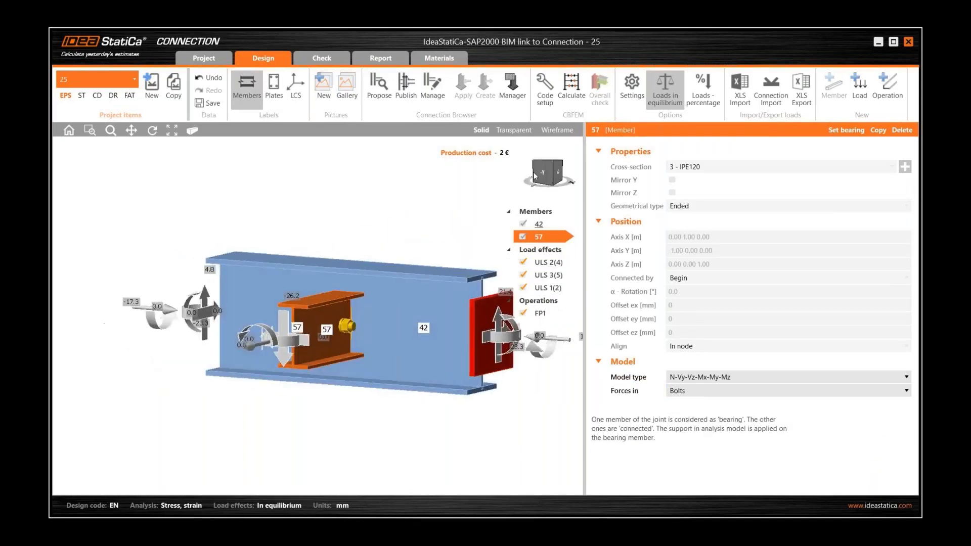
click(572, 87)
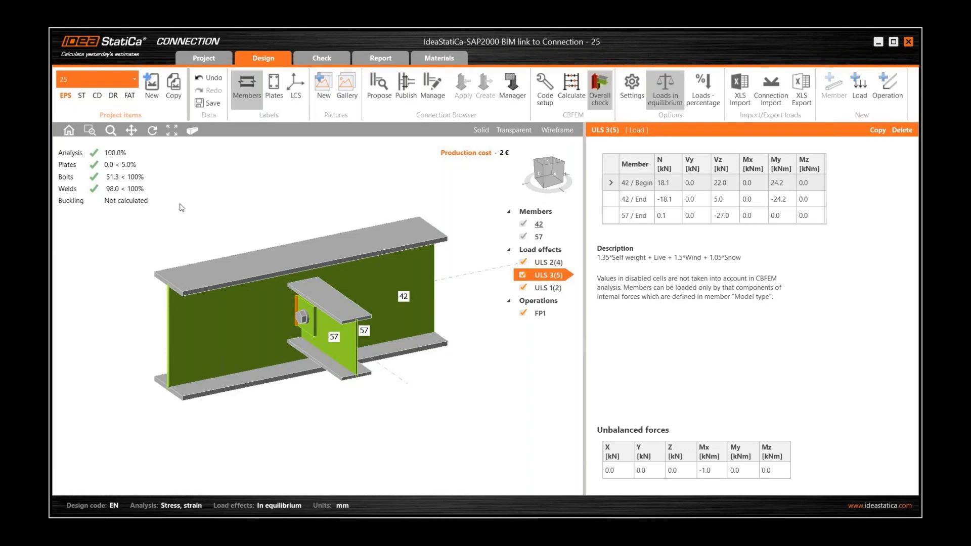
click(909, 42)
click(458, 307)
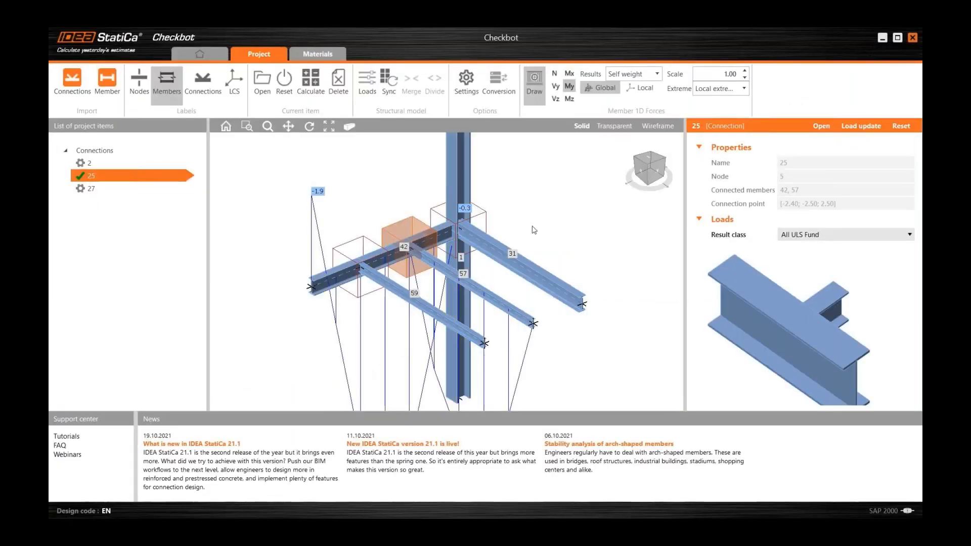
Open connection 2 in IDEA StatiCa Connection and set member 1 as the bearing member
click(484, 217)
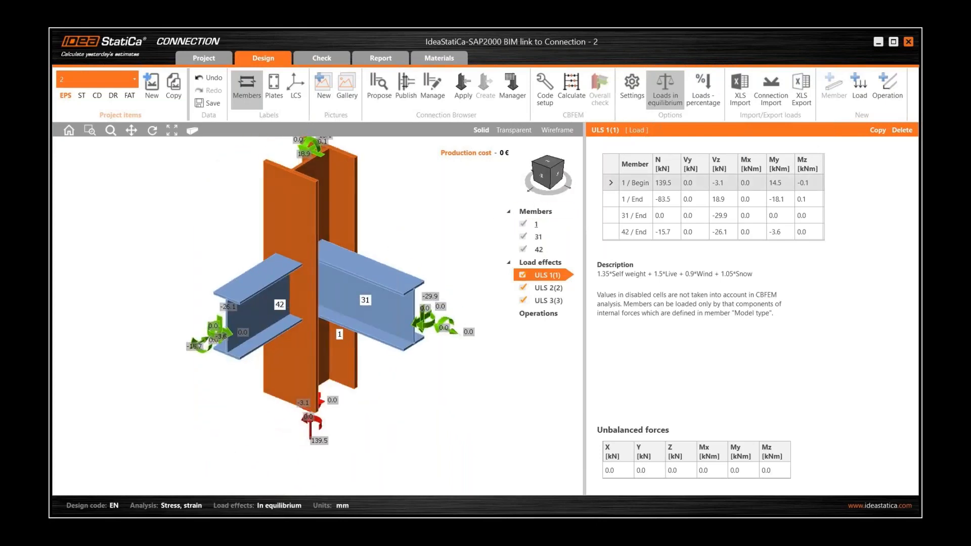
right_click(287, 229)
click(314, 317)
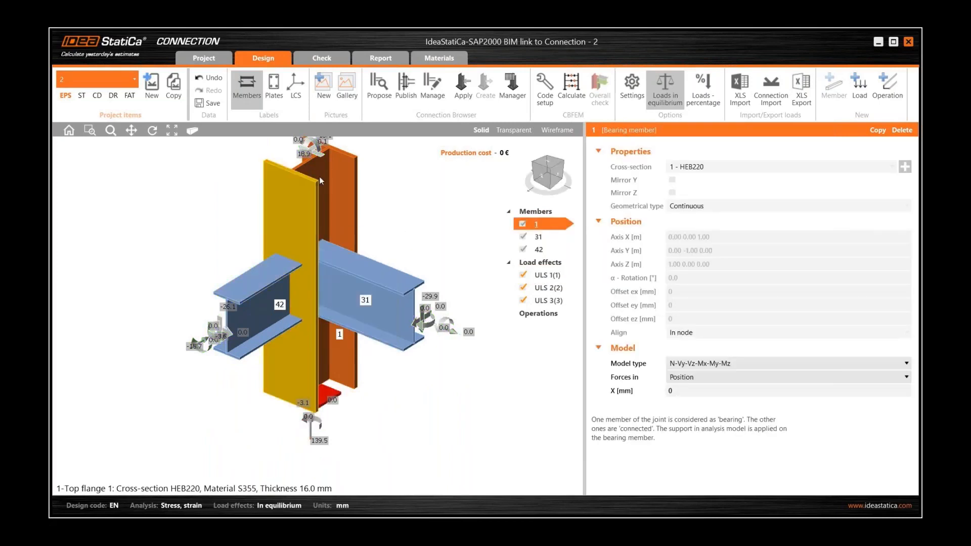
Propose connection designs for a selected subset consisting of column 1 and beam 42
click(374, 89)
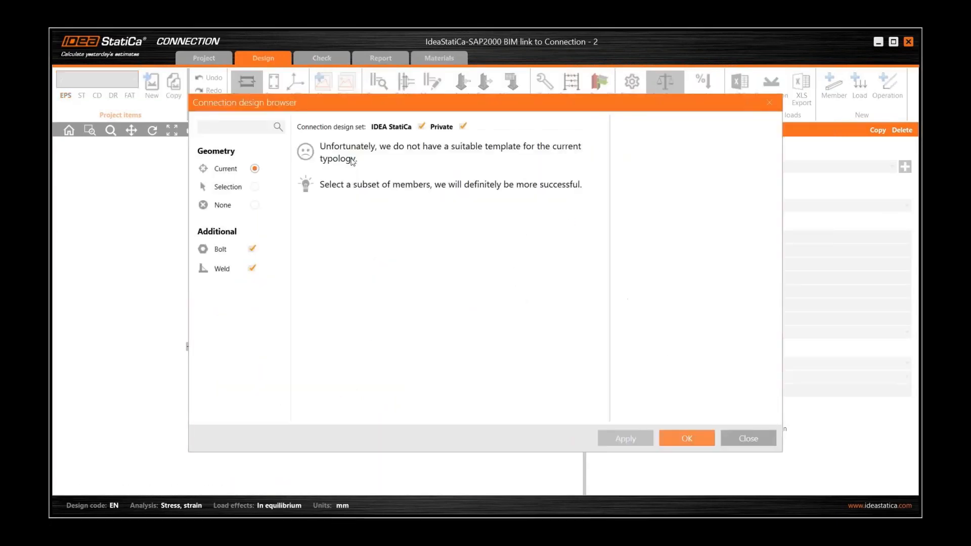
click(256, 188)
click(273, 187)
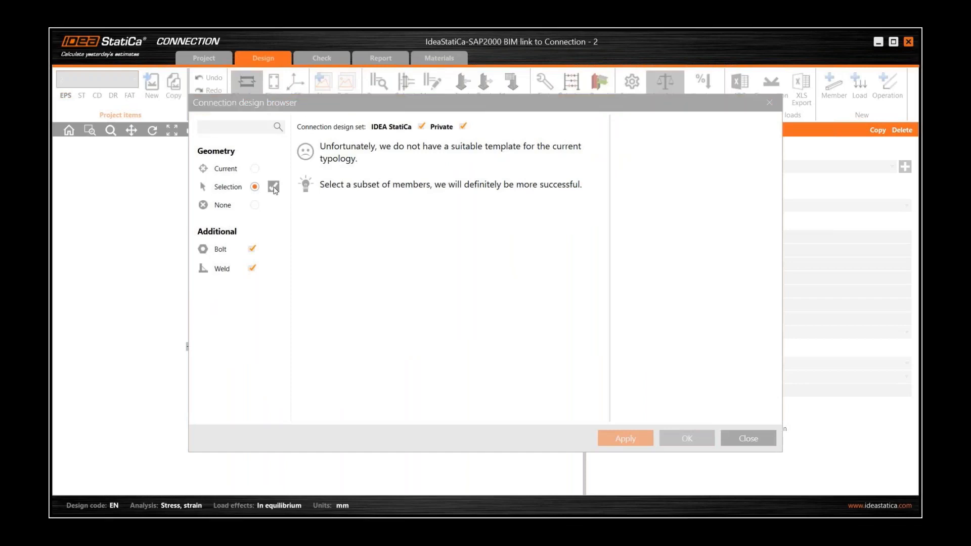
click(291, 228)
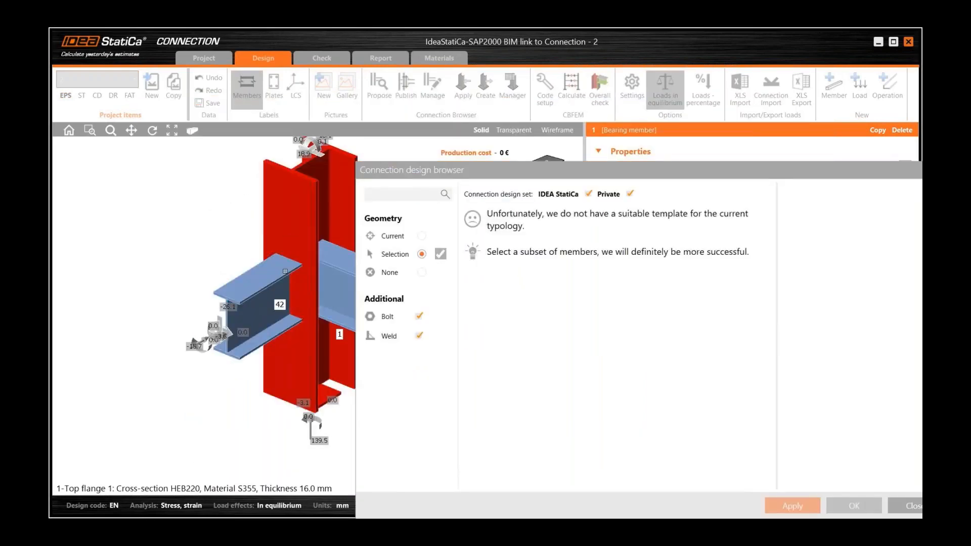
click(286, 271)
click(441, 255)
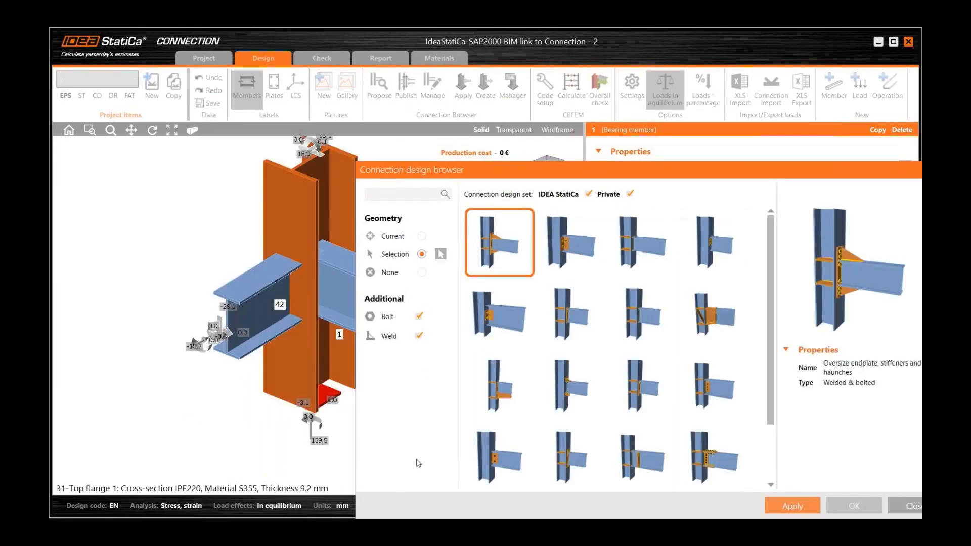
Apply the welded and bolted "End plate with shear plate" design to the selected members and close the design browser
click(636, 398)
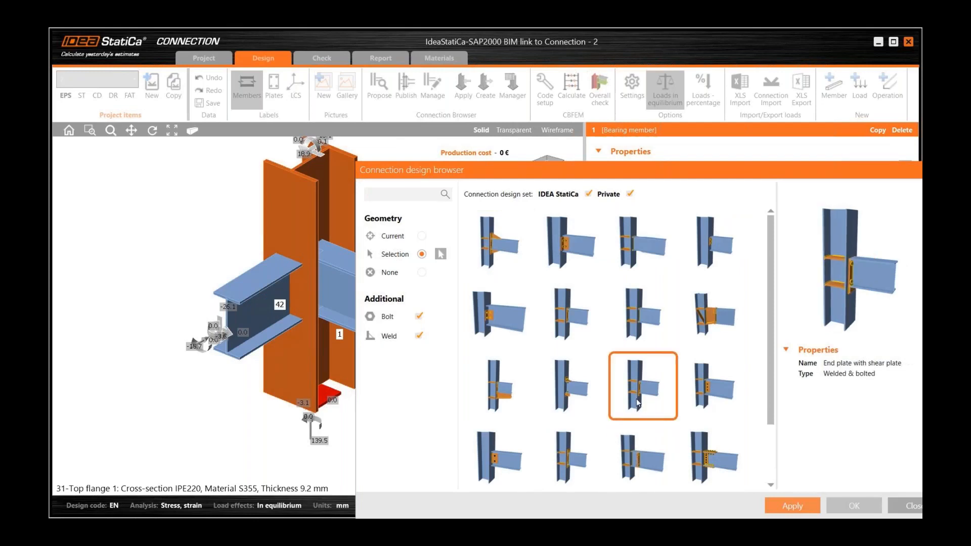
click(783, 504)
click(555, 377)
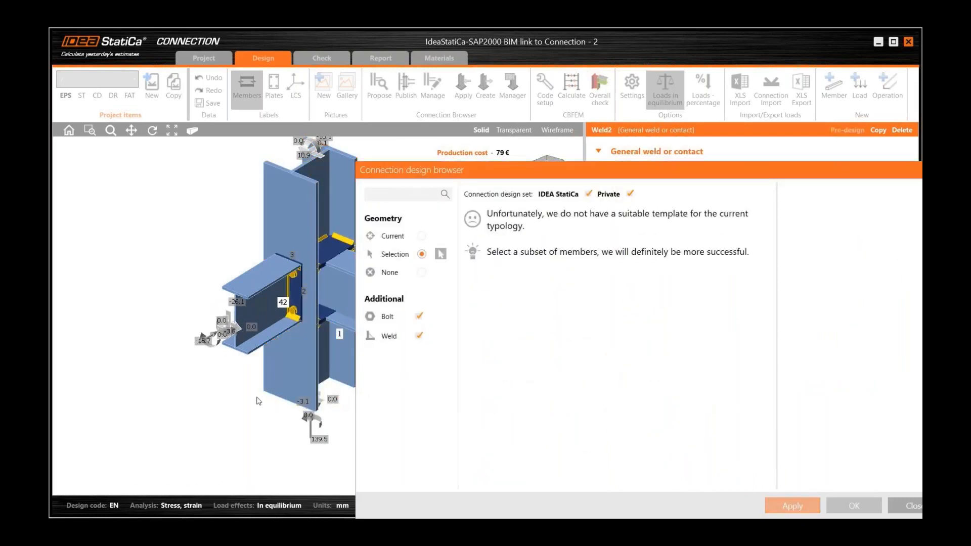
middle_drag(257, 396, 132, 392)
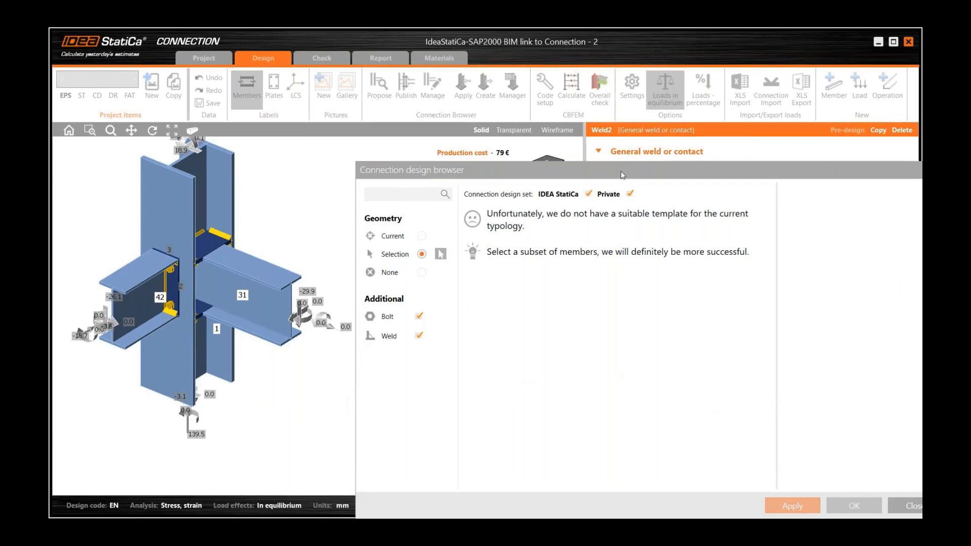
drag(621, 175, 522, 141)
click(813, 471)
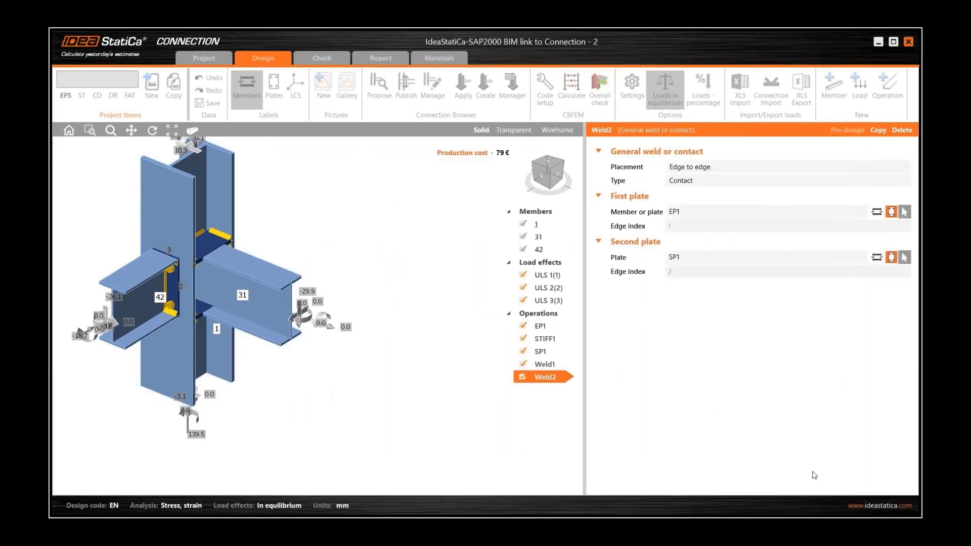
Set the location of the STIFF1 stiffeners on column 1 to Rear
click(540, 339)
click(714, 241)
click(706, 247)
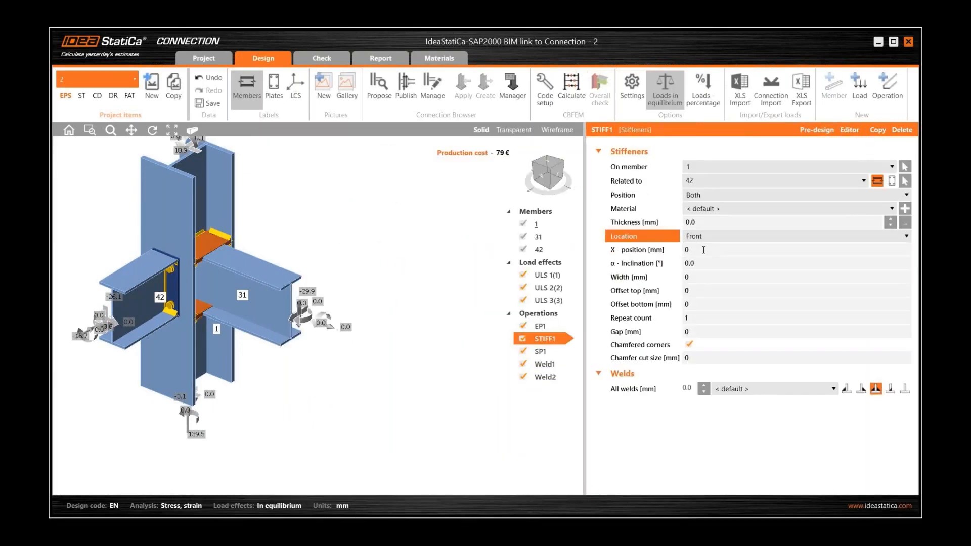
click(706, 237)
click(703, 256)
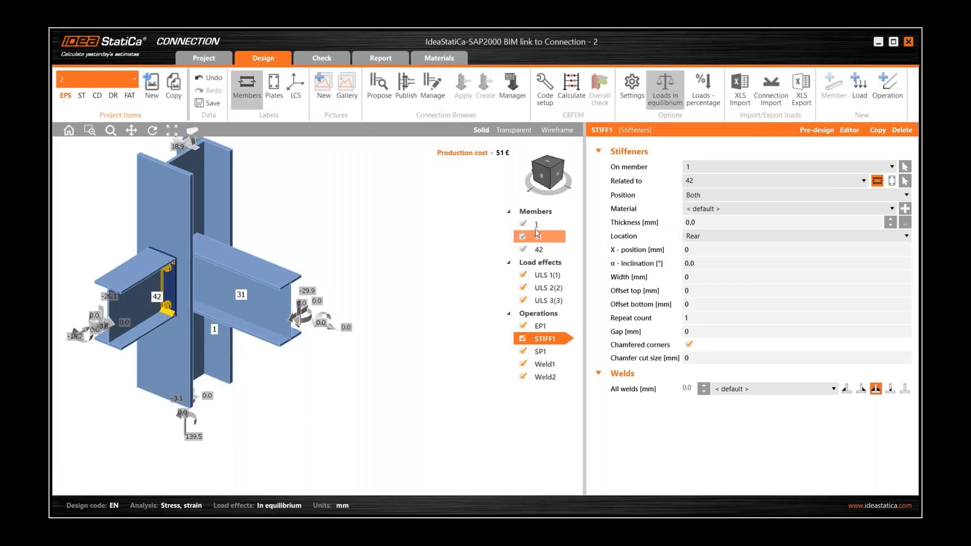
Propose connection designs for a selected subset consisting of beam 31 and column 1
click(531, 184)
mouse_move(528, 185)
mouse_down()
mouse_move(536, 200)
mouse_move(520, 206)
mouse_move(551, 190)
mouse_move(547, 172)
mouse_move(533, 178)
mouse_up()
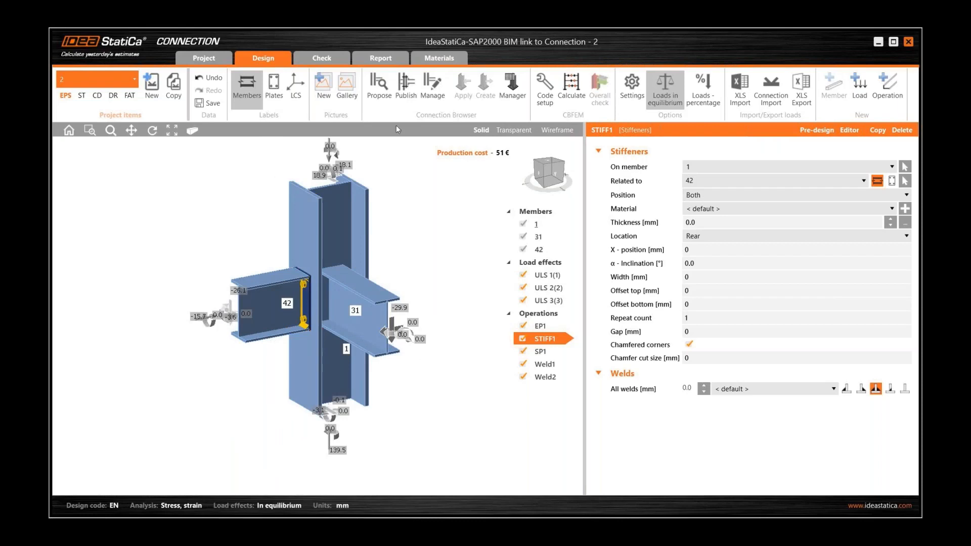
click(378, 83)
click(255, 187)
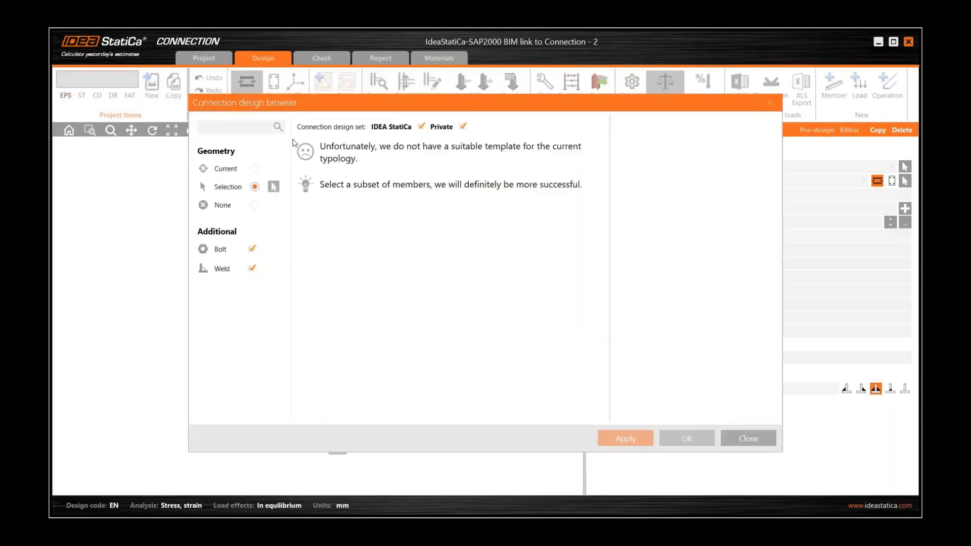
drag(311, 107, 555, 141)
click(517, 221)
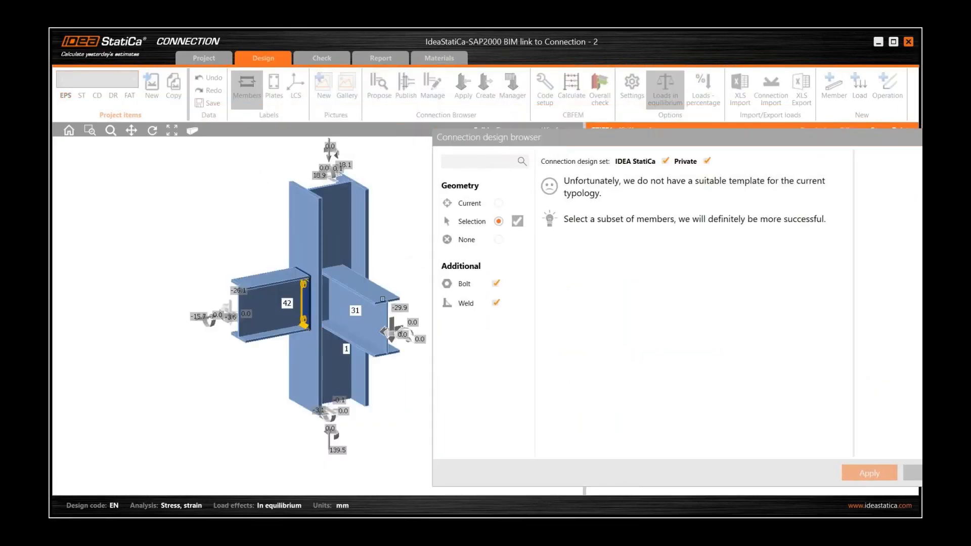
click(382, 299)
click(361, 243)
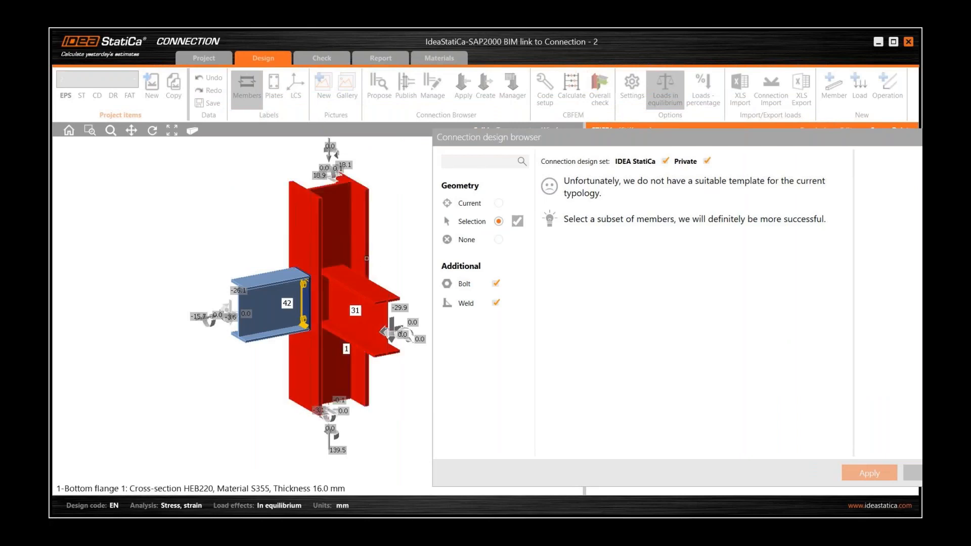
click(517, 221)
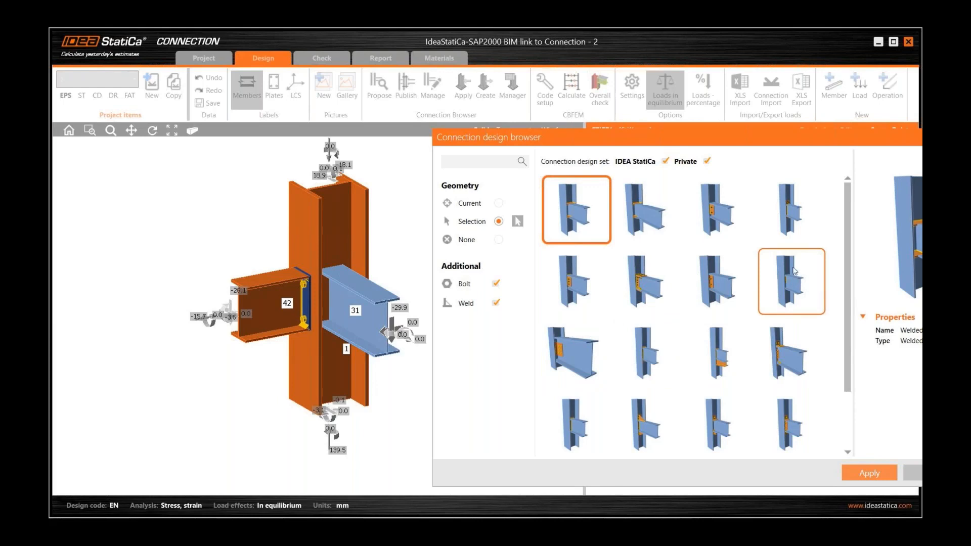
Apply the "Fin plate, stiffeners" design with M16 8.8 as the default bolt
drag(759, 141, 609, 129)
scroll(663, 312, down, 2)
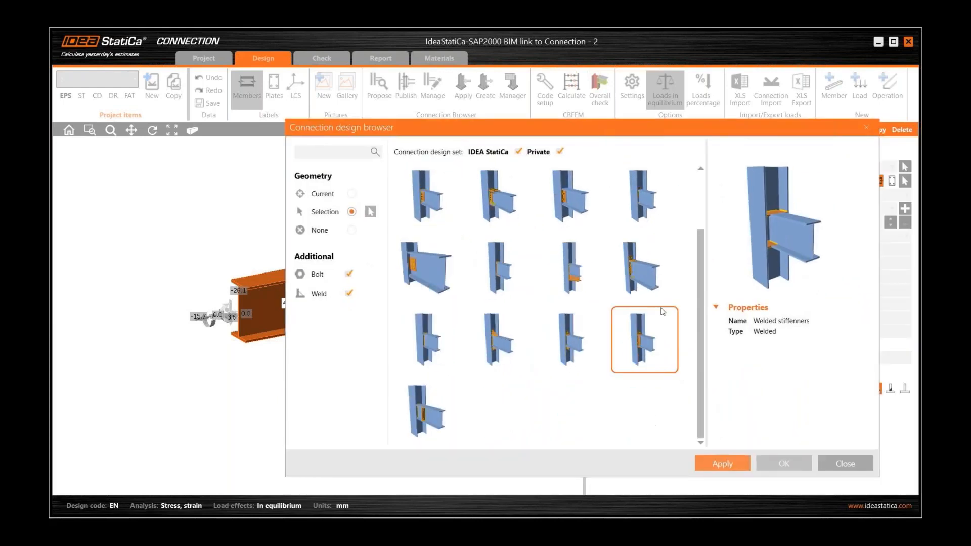
scroll(639, 282, up, 2)
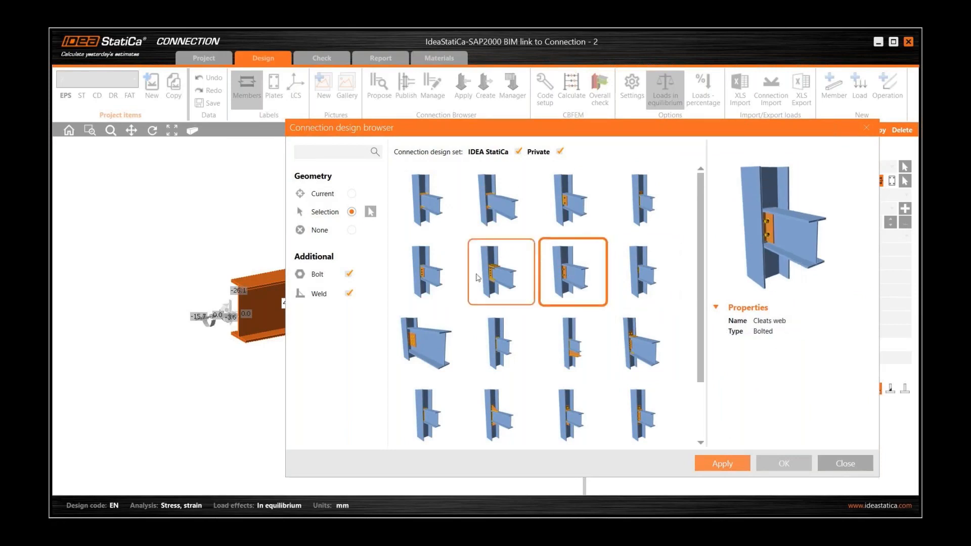
click(722, 464)
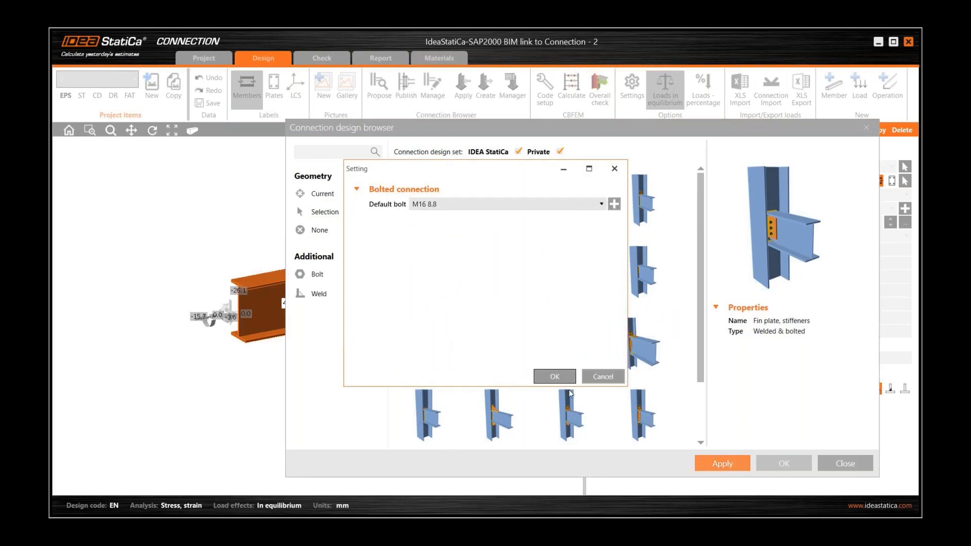
click(556, 378)
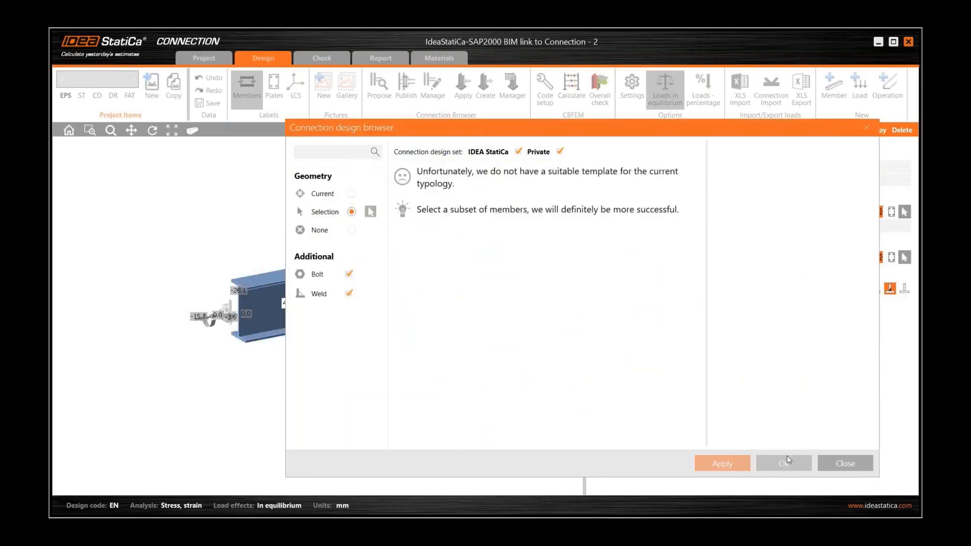
click(784, 461)
Inspect the FP1 fin plate on beam 31 and deactivate the OPN1 notch operation
scroll(349, 324, up, 5)
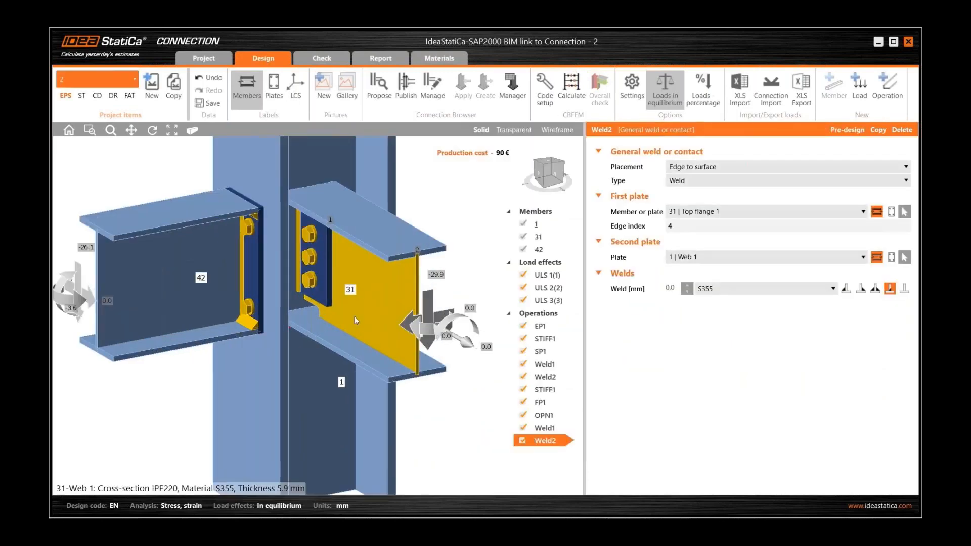
right_drag(333, 333, 357, 349)
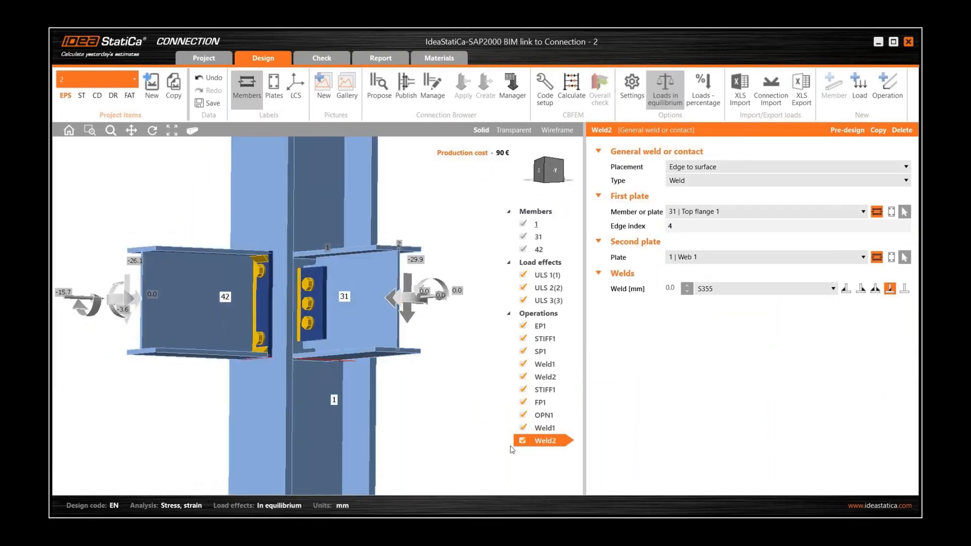
click(541, 403)
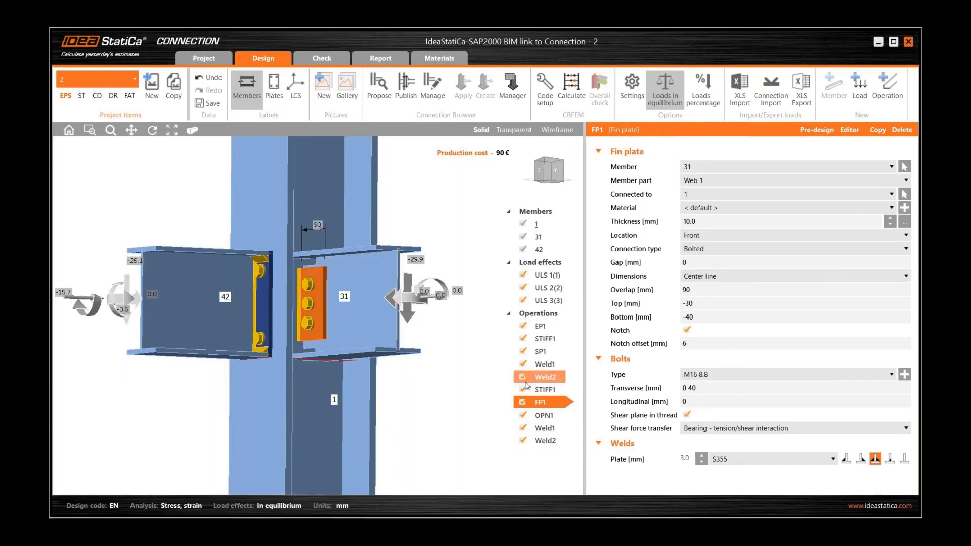
click(542, 415)
click(523, 416)
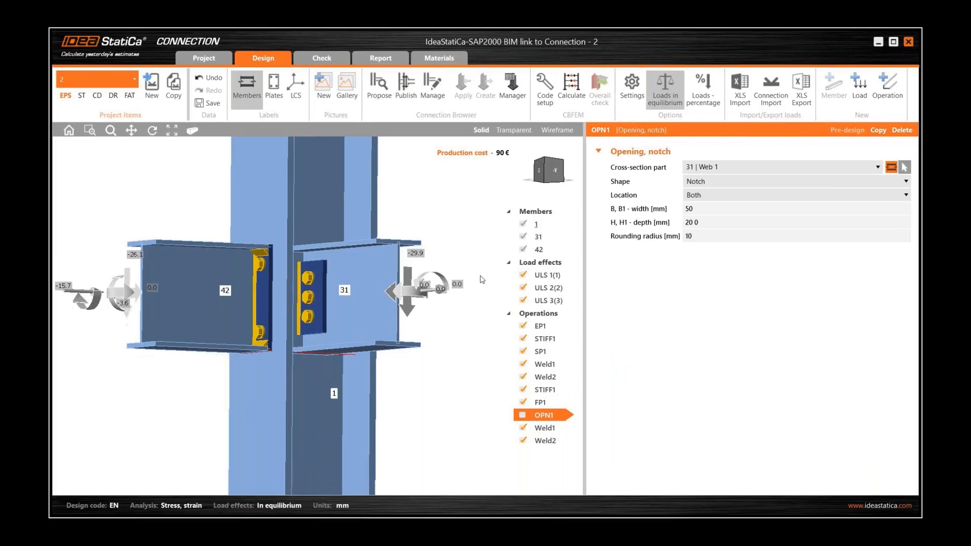
mouse_move(547, 170)
mouse_down()
mouse_move(544, 188)
mouse_move(550, 176)
mouse_up()
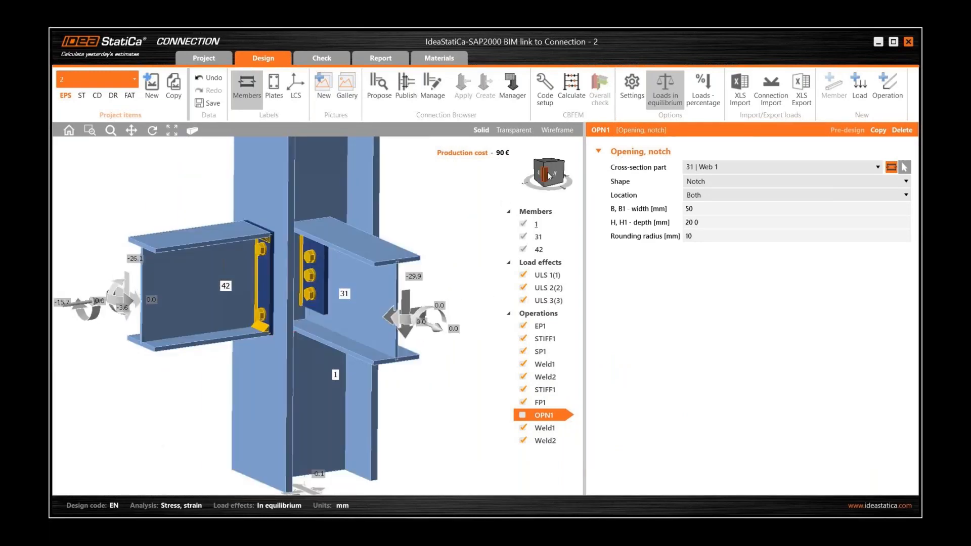
Set the forces of member 31 to act in Bolts, then calculate the connection and close it to return to Checkbot
click(382, 278)
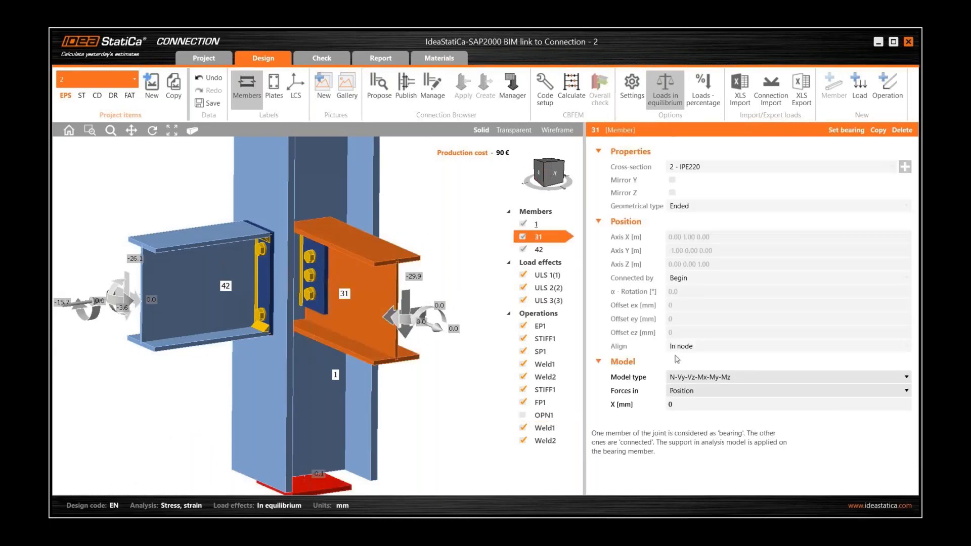
click(691, 393)
click(687, 408)
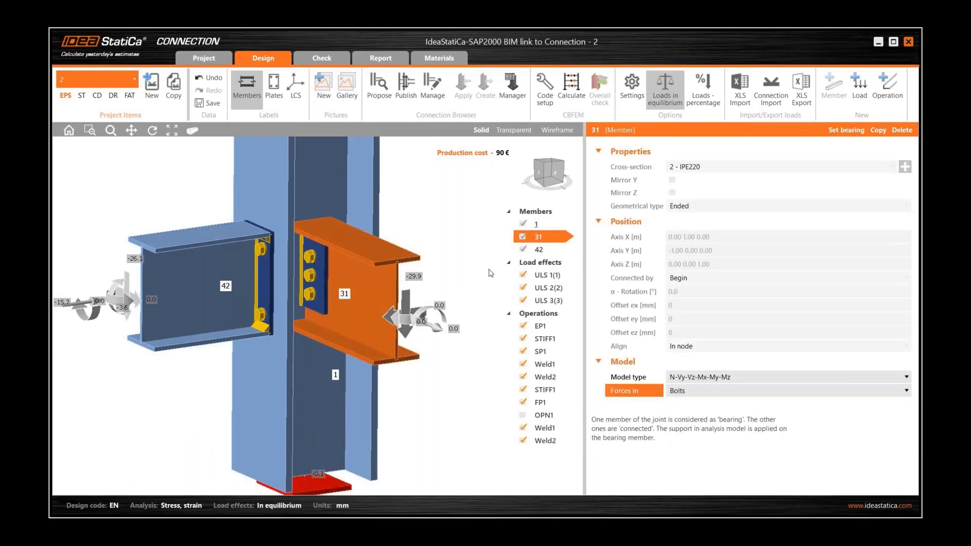
click(572, 89)
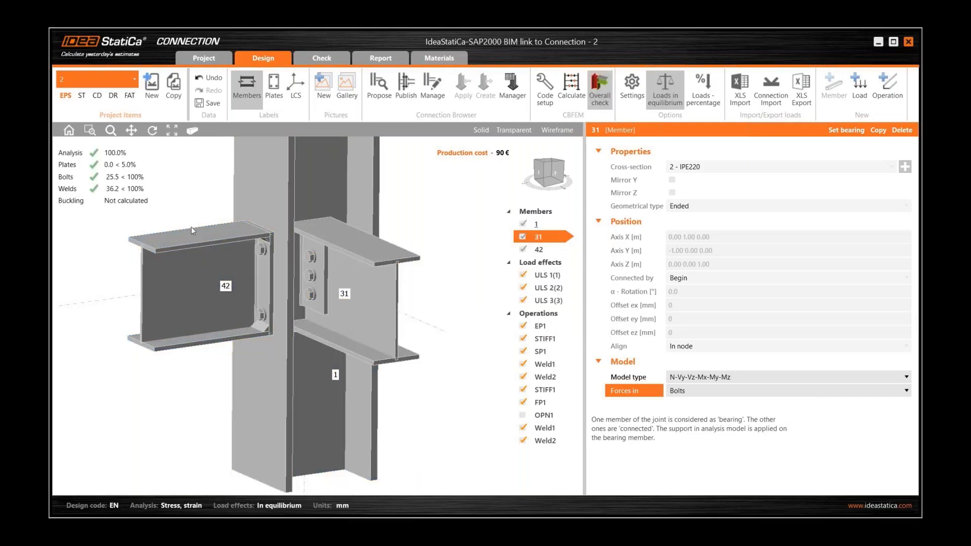
click(909, 43)
Review the properties and design previews of connections 25 and 2 in Checkbot
click(461, 309)
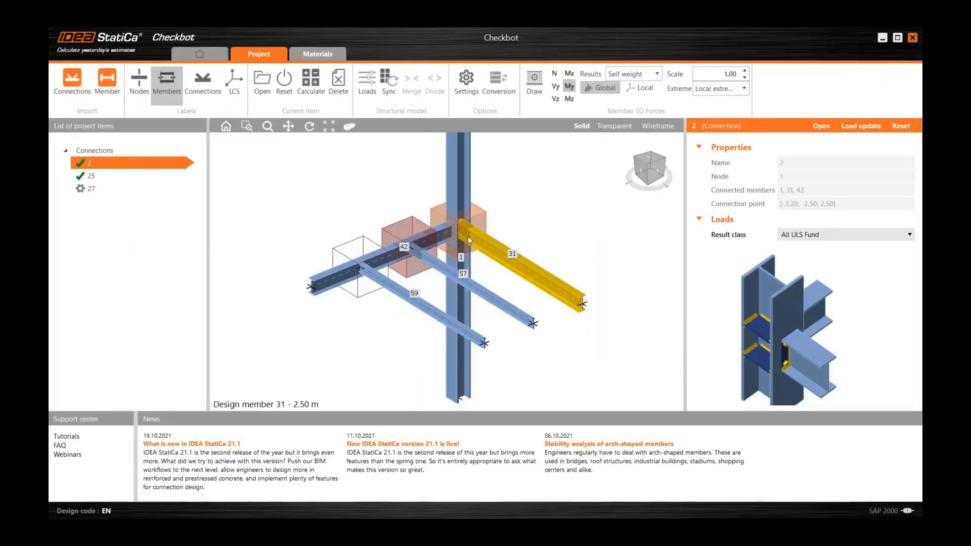
click(418, 220)
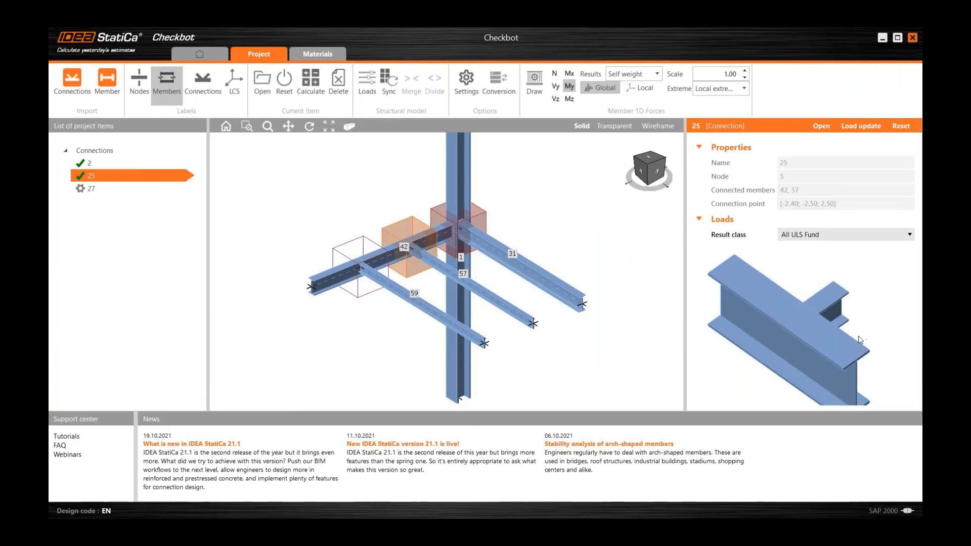
click(482, 218)
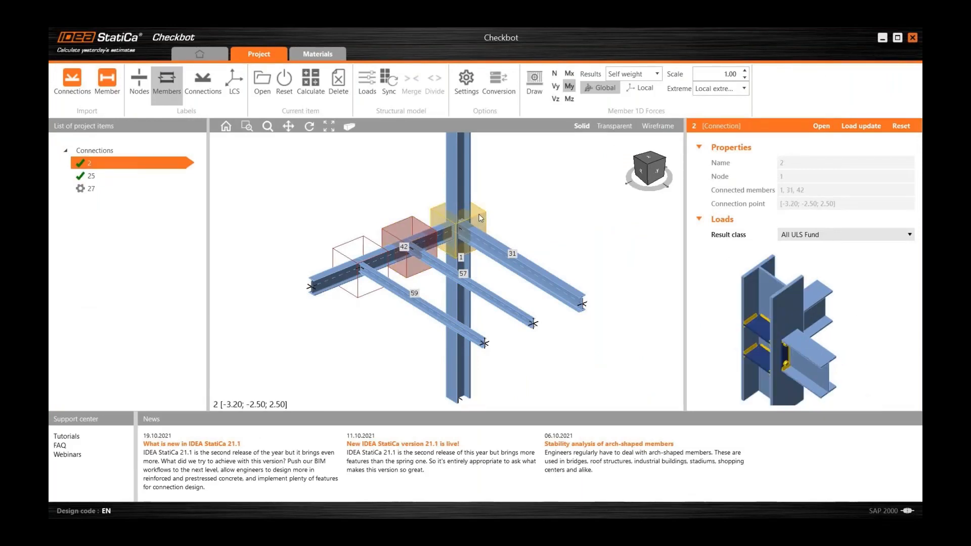
double_click(479, 217)
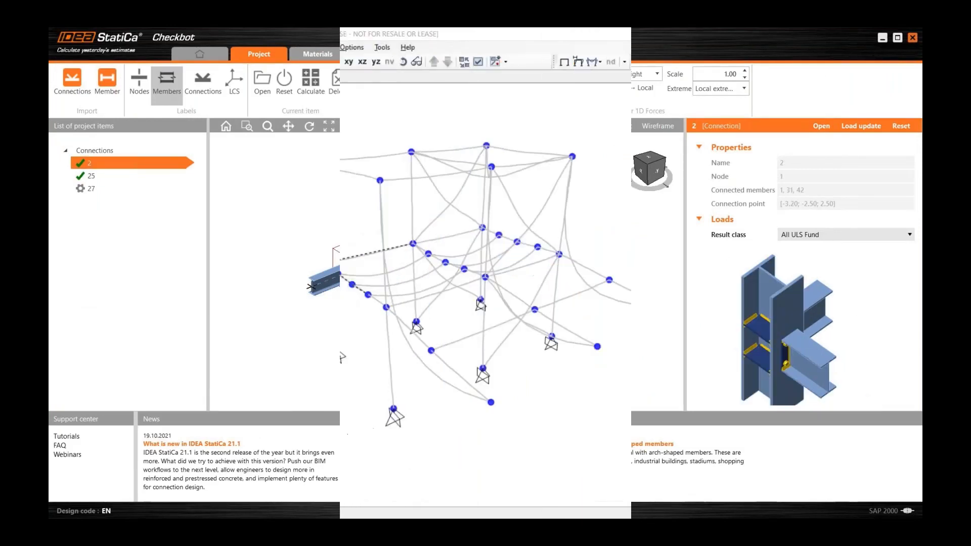
Switch to SAP2000, unlock the analysed model, and deselect the beam between joints 2 and 5
click(171, 62)
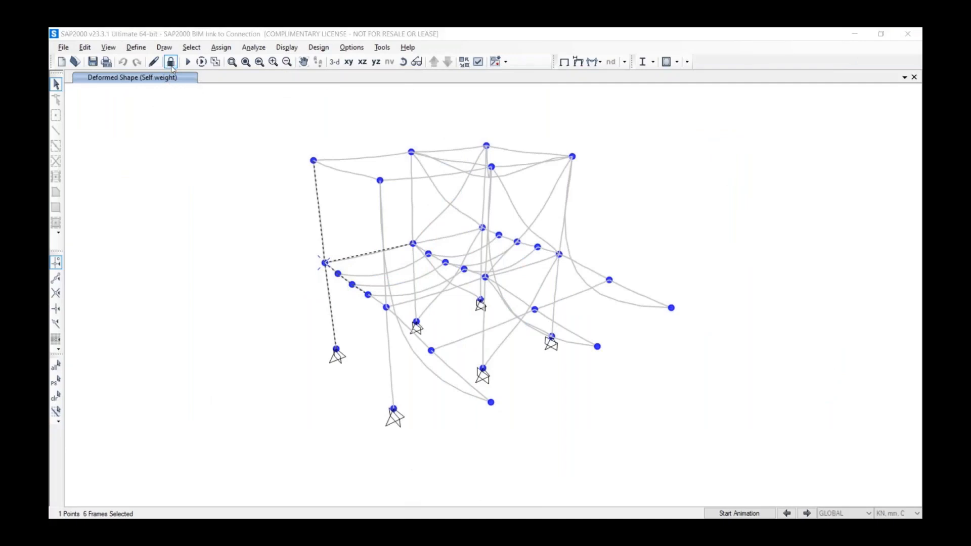
click(501, 321)
click(349, 254)
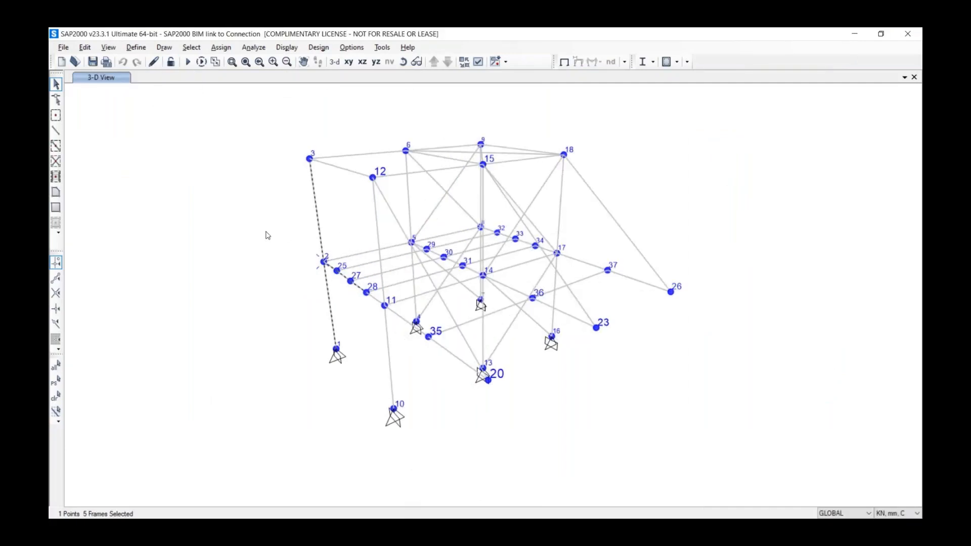
Add the beam between joints 2 and 5 to the selection and show only the selected members
click(359, 258)
right_click(339, 244)
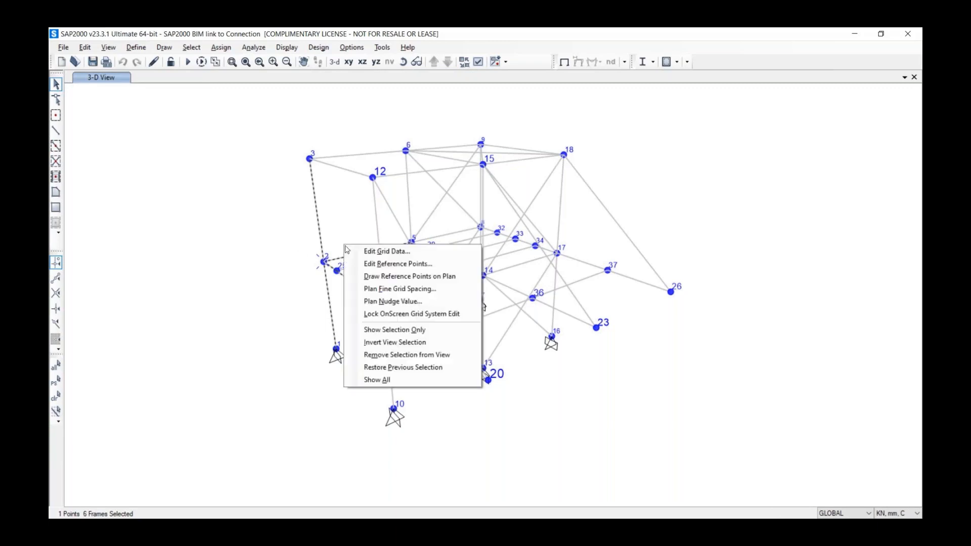
click(355, 329)
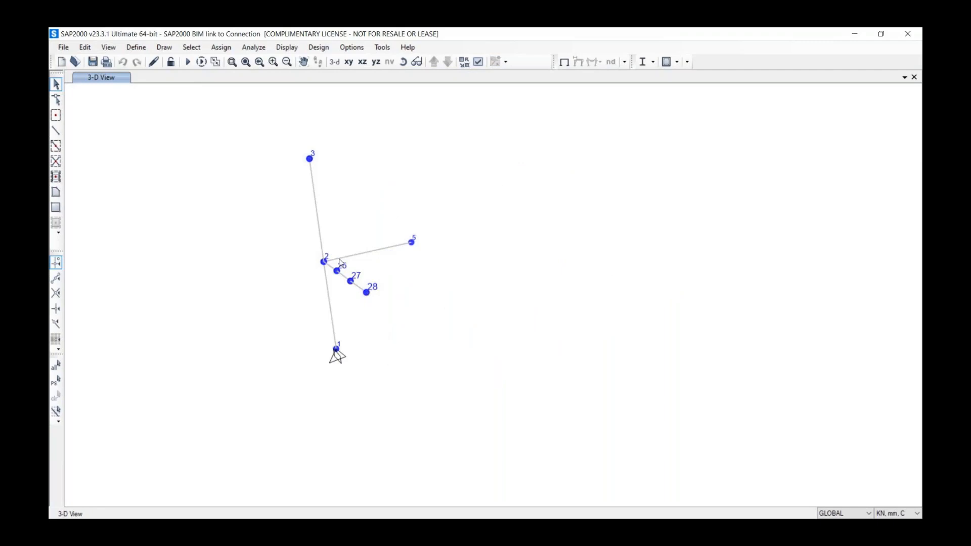
Change the section property of the beam between joints 2 and 5 to IPE180
click(339, 259)
click(339, 260)
click(339, 259)
right_click(339, 259)
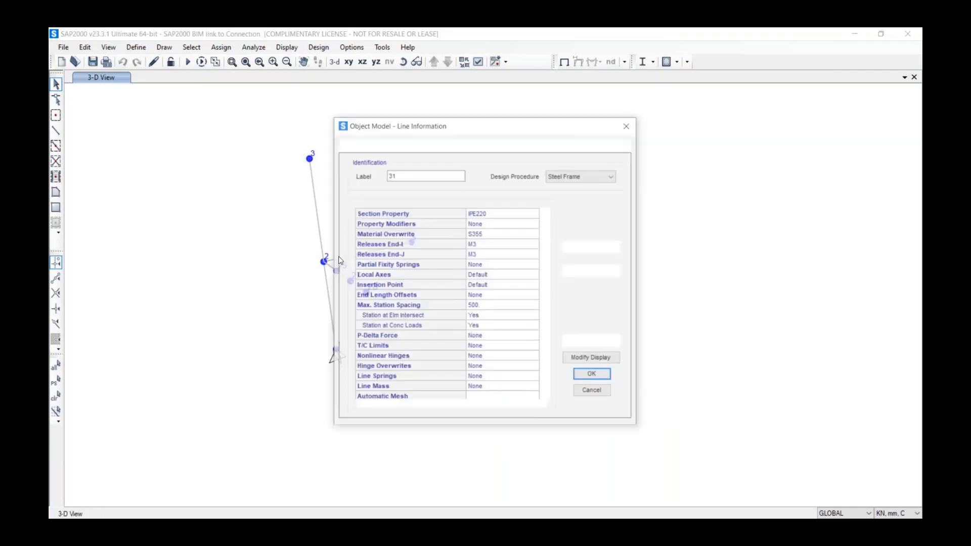
double_click(525, 216)
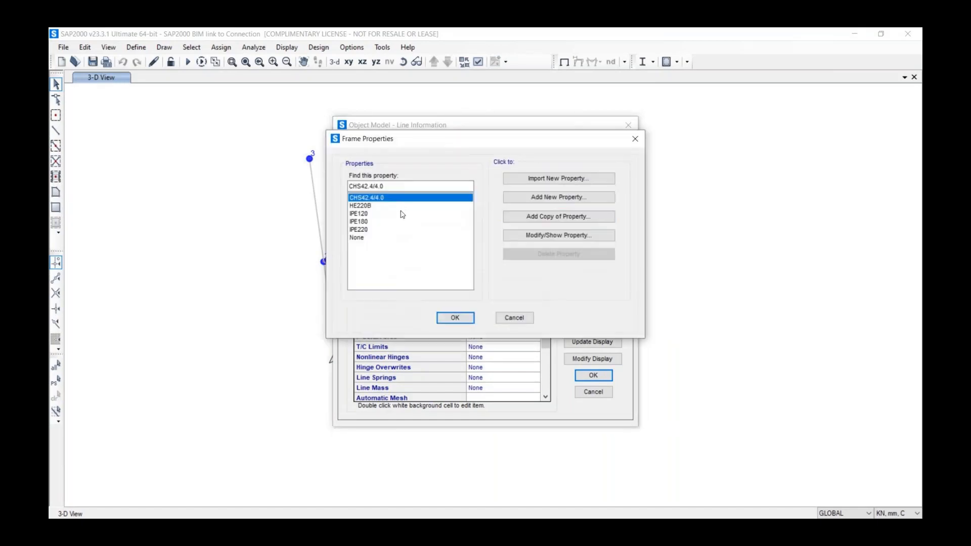
click(368, 226)
click(454, 319)
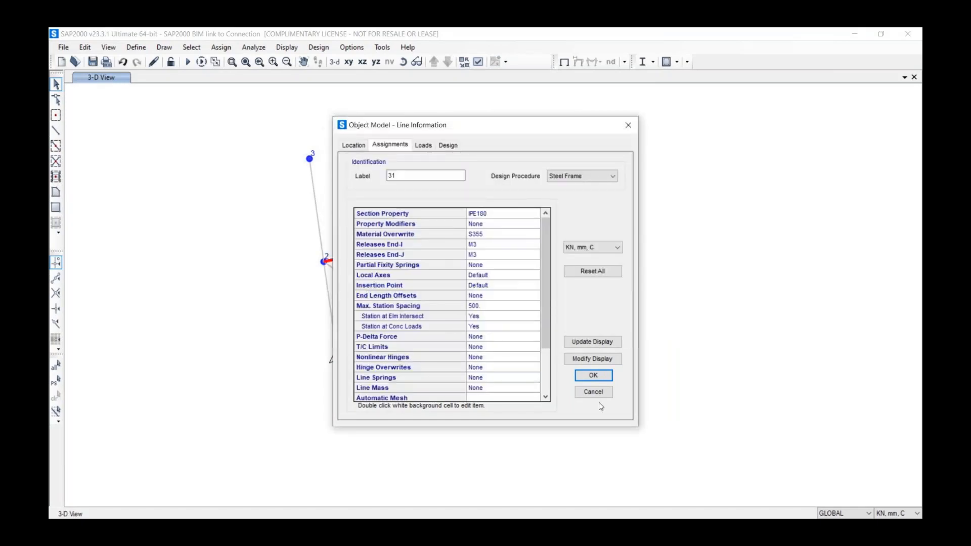
click(594, 375)
Show all members of the model again and rerun the analysis
right_click(371, 213)
click(403, 335)
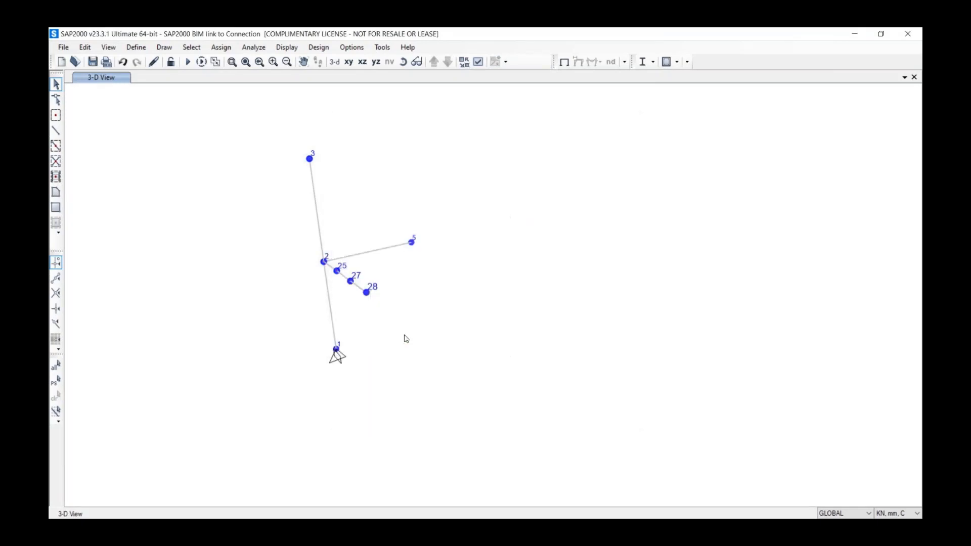
right_click(412, 315)
click(436, 438)
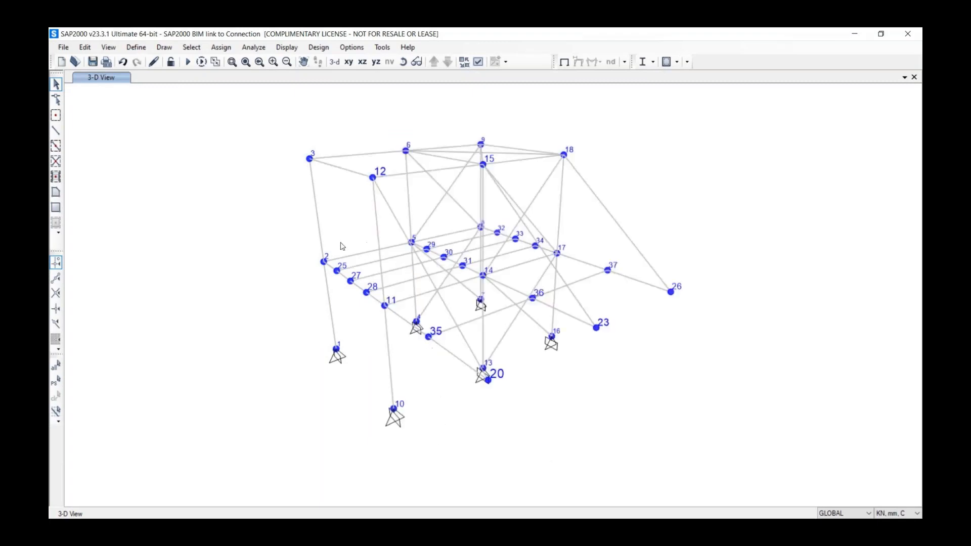
click(187, 61)
click(599, 354)
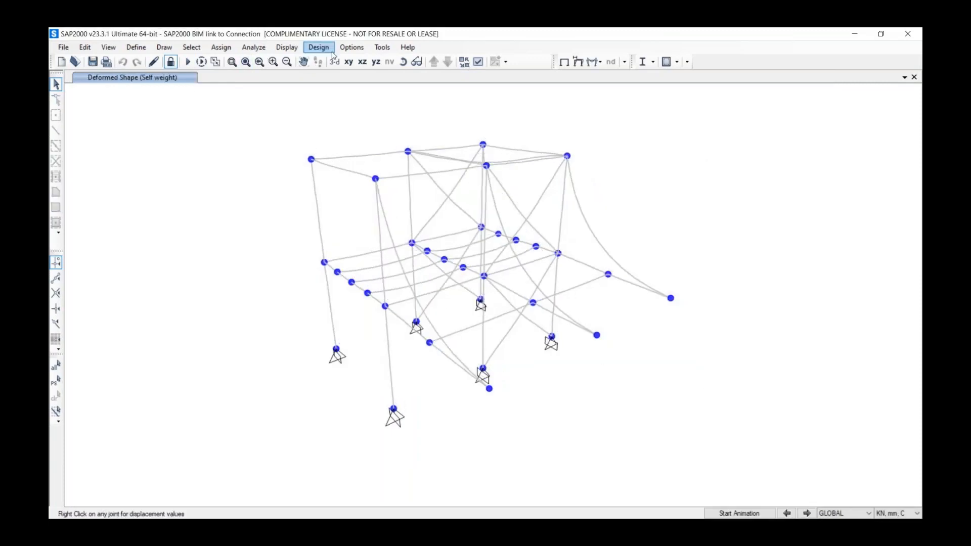
Reopen the project in Checkbot through the IDEA StatiCa plug-in and synchronise the structural model with member 31 selected
click(383, 47)
click(403, 95)
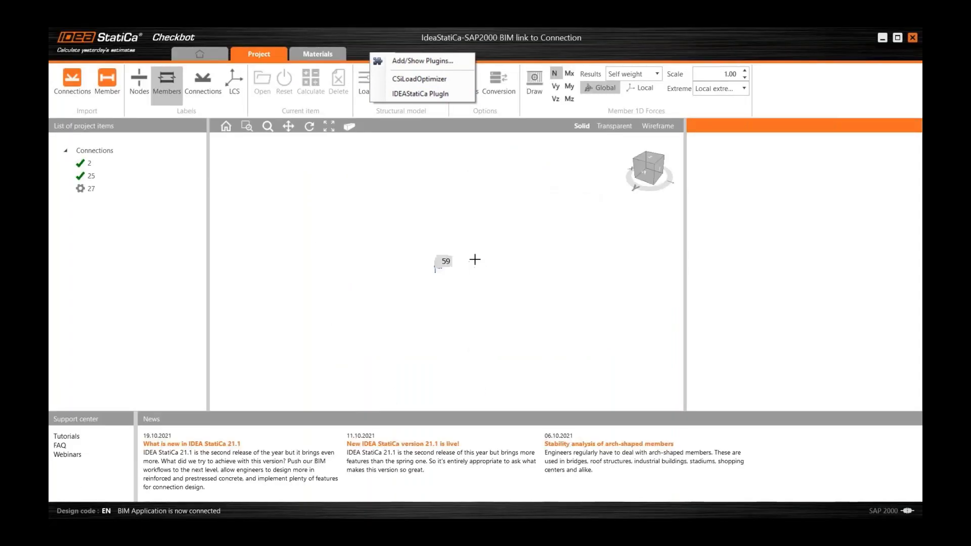
click(657, 188)
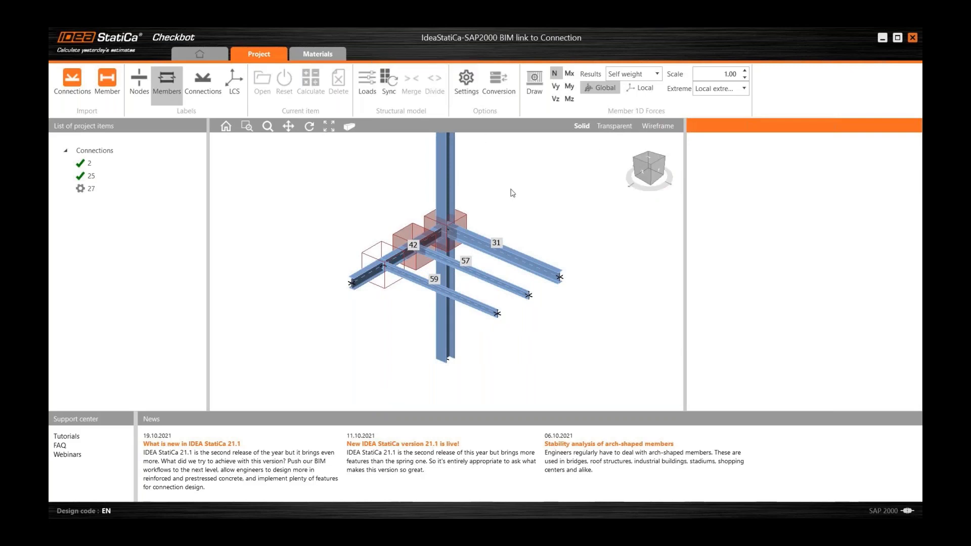
click(468, 222)
click(466, 233)
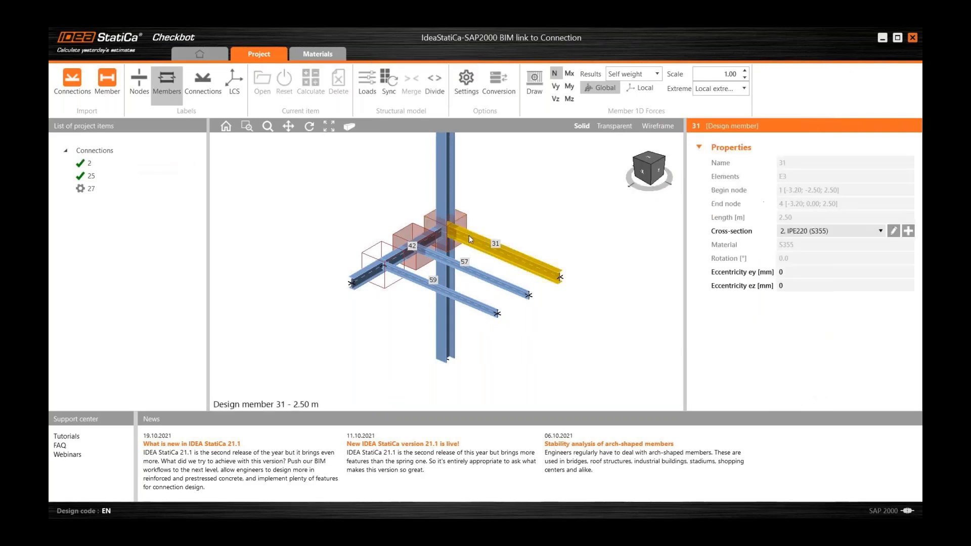
click(385, 76)
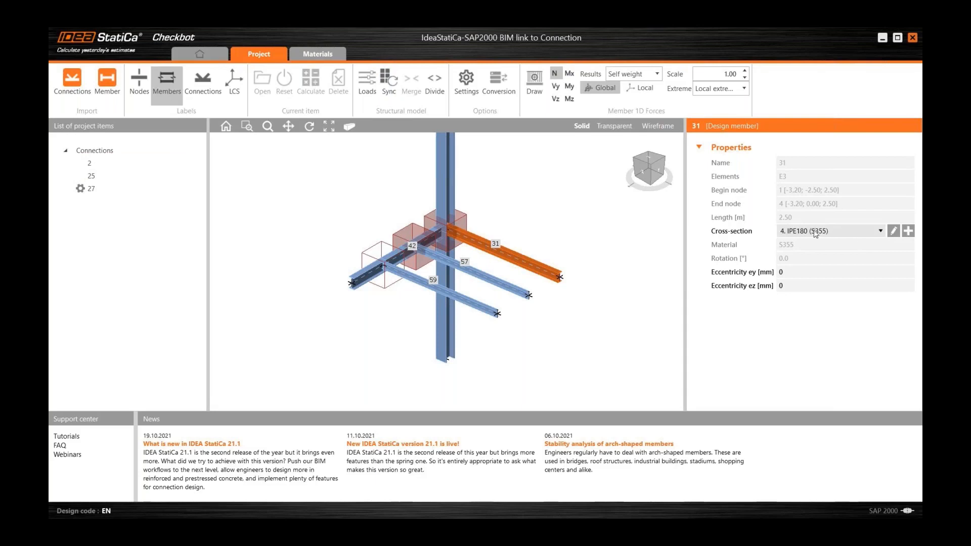
Select connections 2 and 25 and recalculate both, then keep only connection 2 selected
click(469, 221)
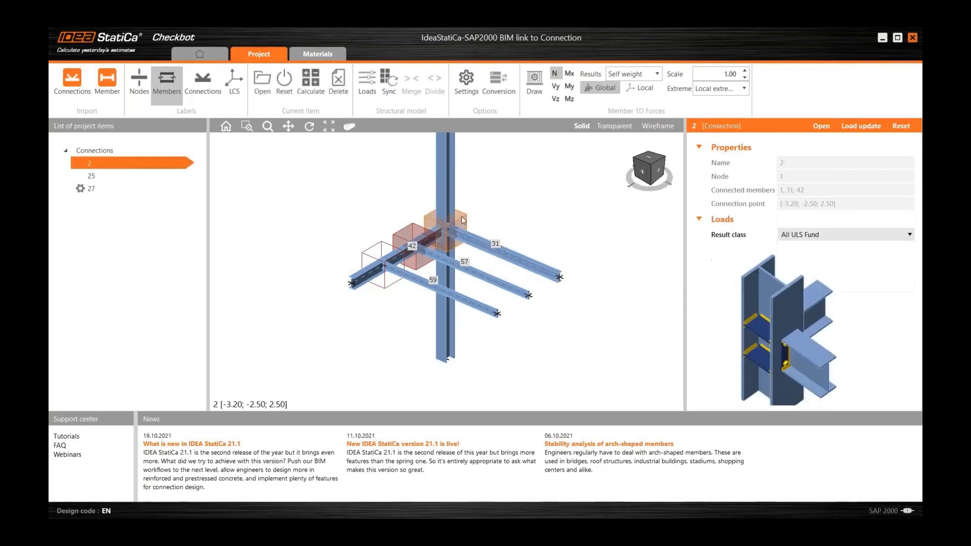
ctrl+click(131, 178)
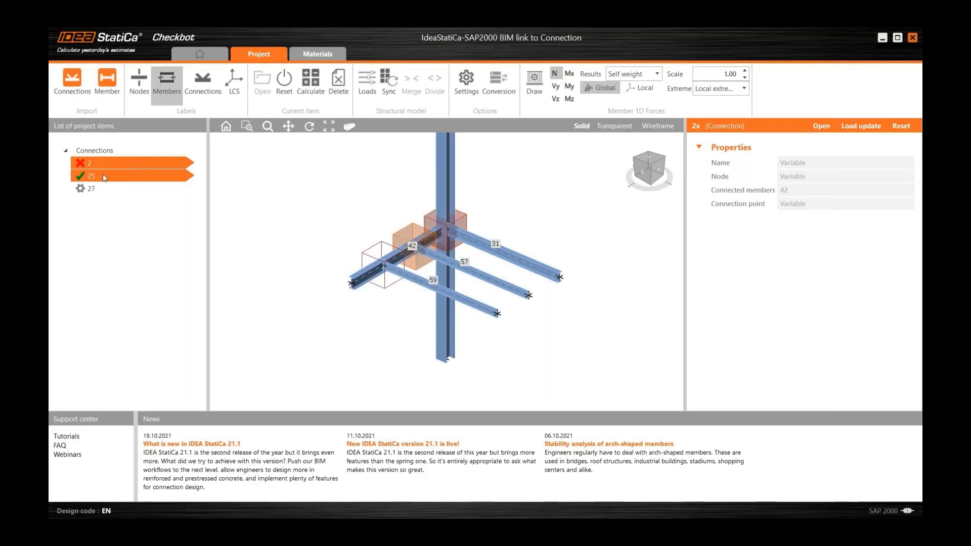
ctrl+click(183, 176)
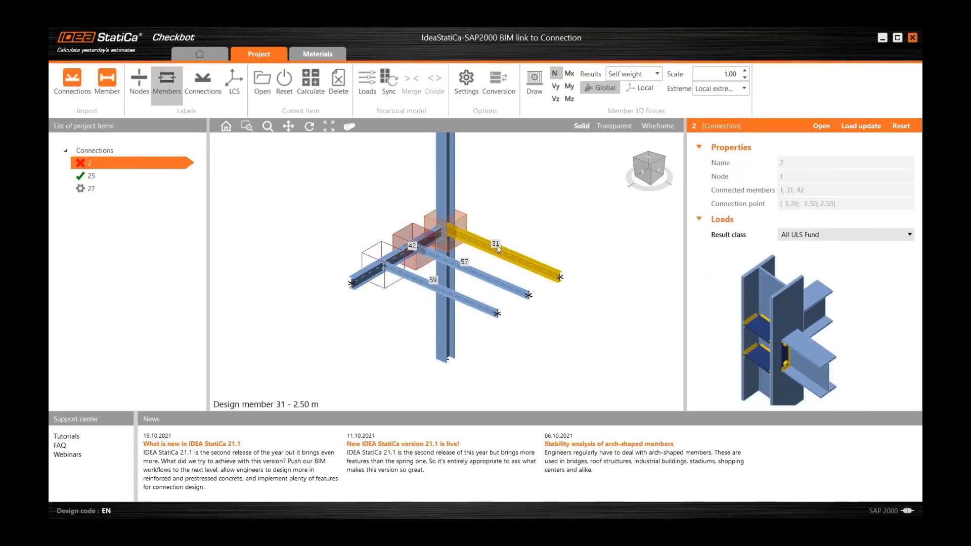
Open connection 2 and delete the SP1, Weld1, Weld2, second STIFF1 and OPN1 operations, keeping EP1, the first STIFF1 and FP1
click(822, 127)
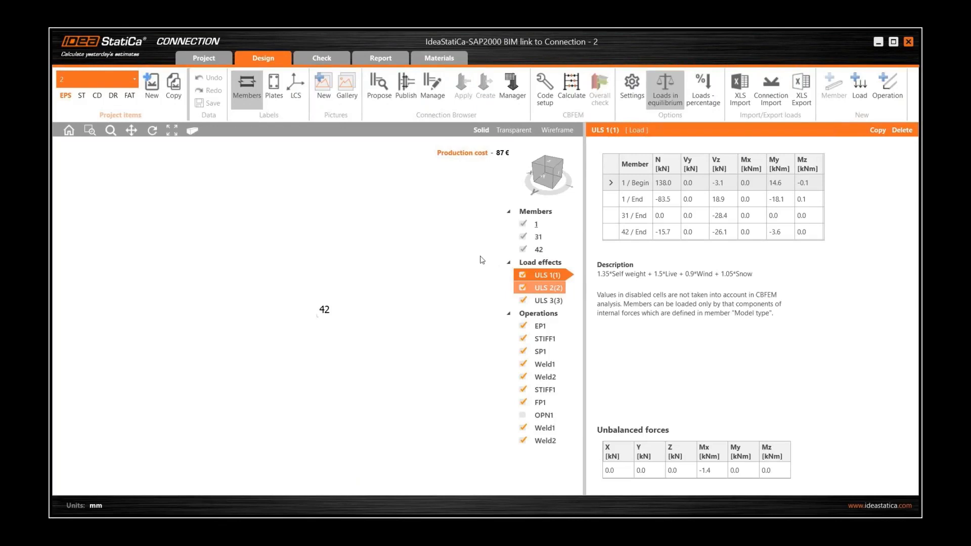
right_click(538, 353)
click(560, 376)
right_click(539, 353)
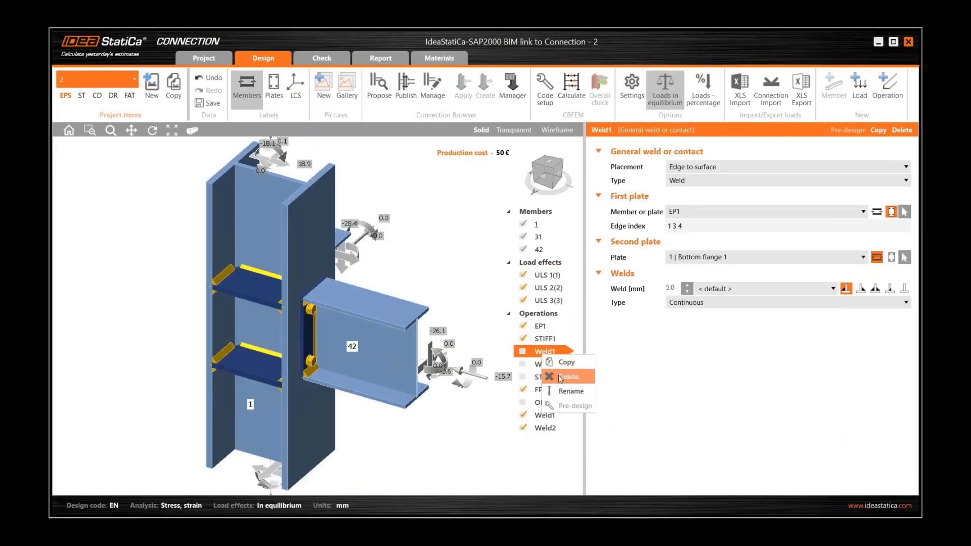
click(559, 375)
right_click(542, 353)
click(557, 376)
right_click(544, 352)
click(558, 375)
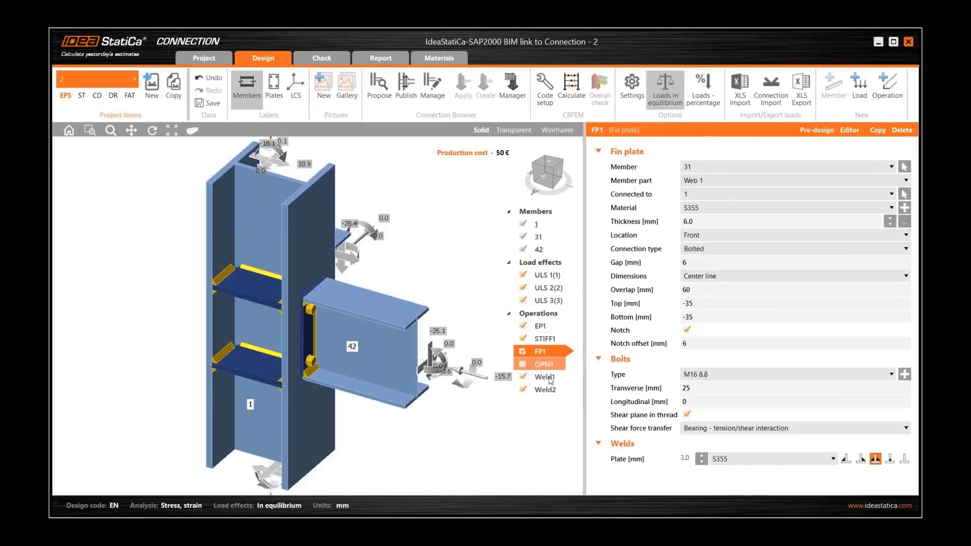
right_click(550, 370)
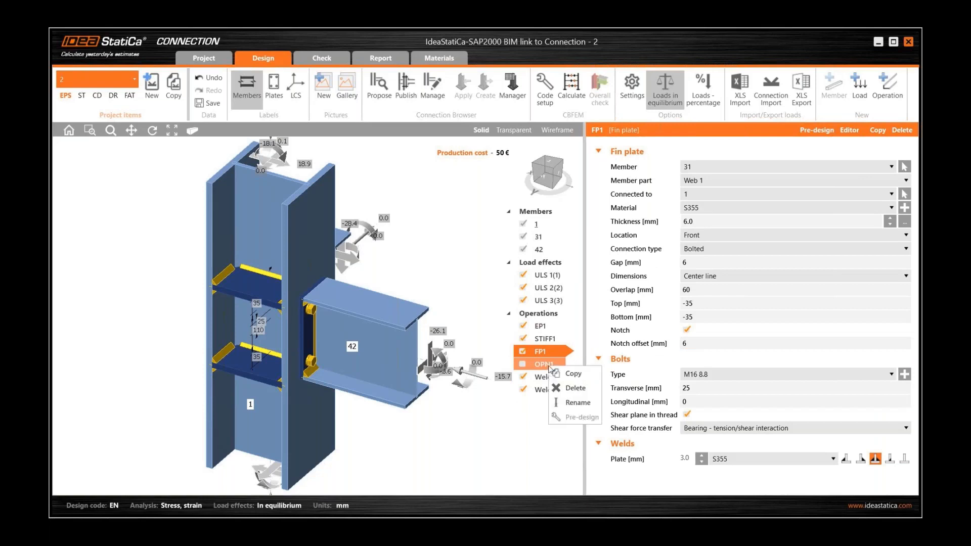
click(564, 389)
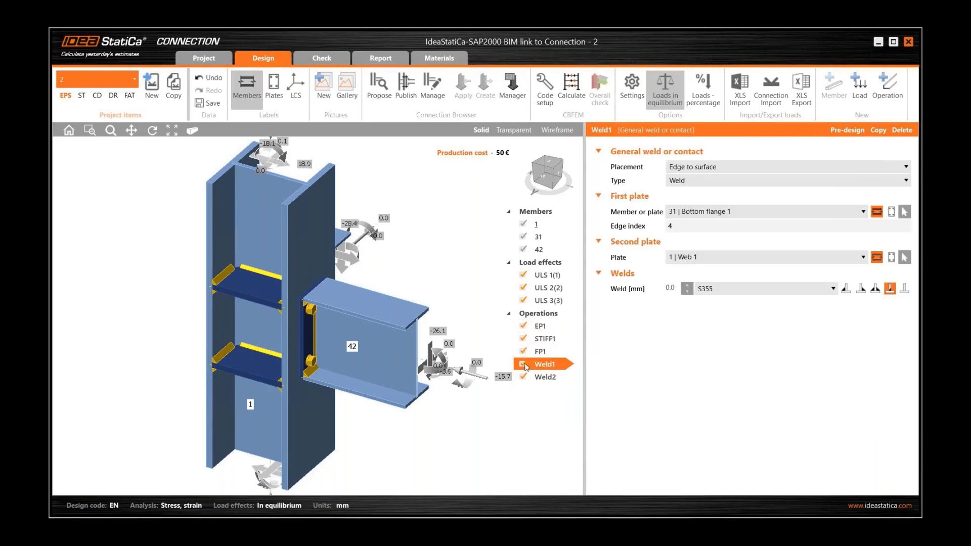
Deactivate and delete the remaining Weld1 and Weld2 operations below FP1
click(522, 365)
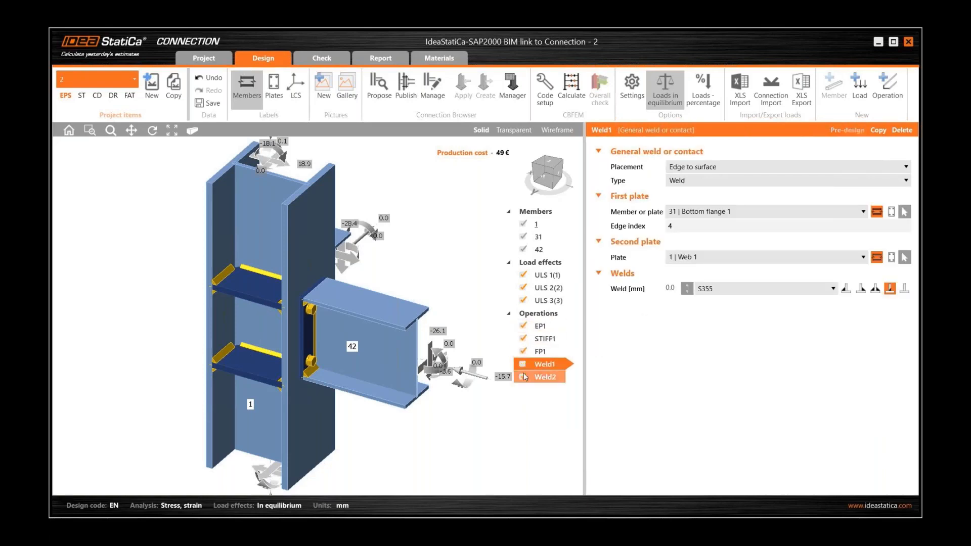
click(523, 377)
right_click(542, 368)
click(557, 390)
right_click(539, 368)
click(560, 390)
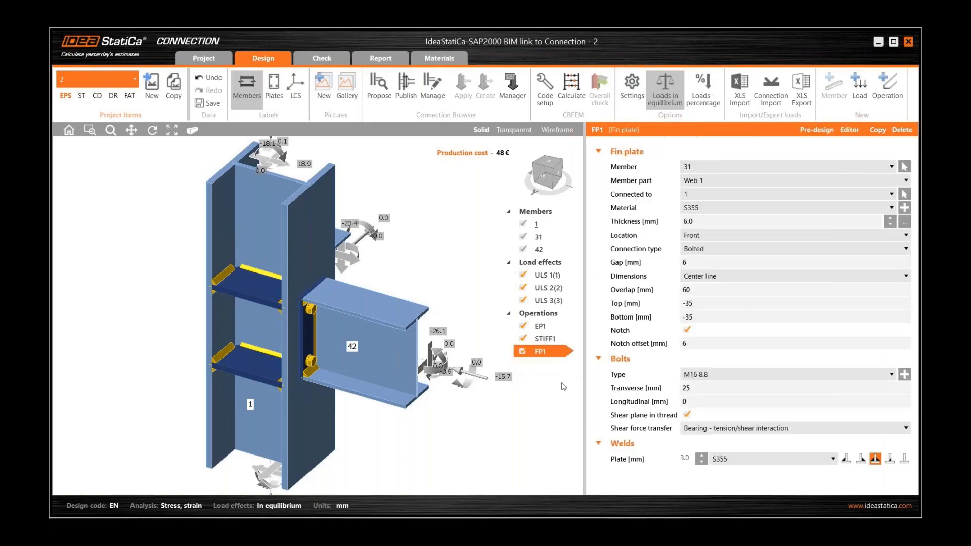
Calculate connection 2, inspect the overall check in 3D, and close it to return to Checkbot
mouse_move(560, 194)
mouse_down()
mouse_move(503, 200)
mouse_move(570, 183)
mouse_up()
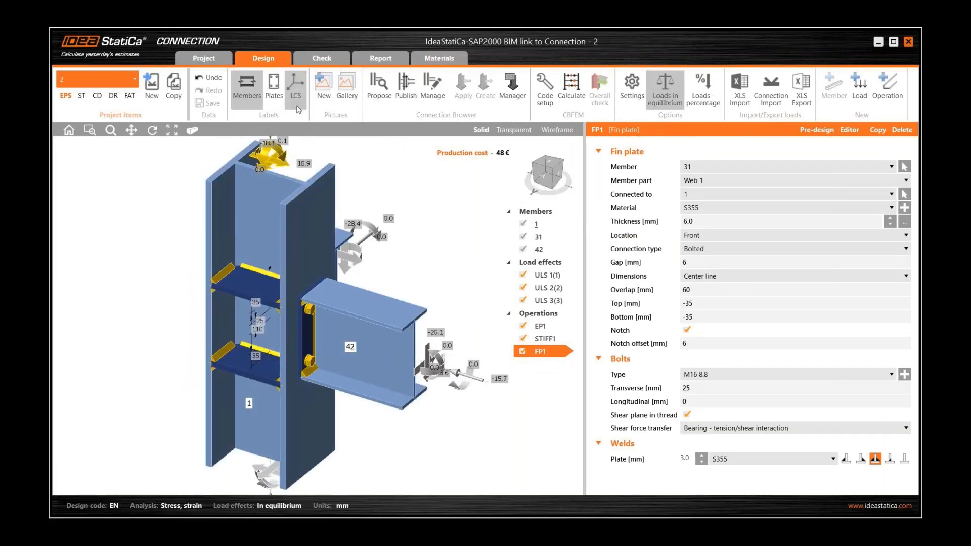
click(566, 95)
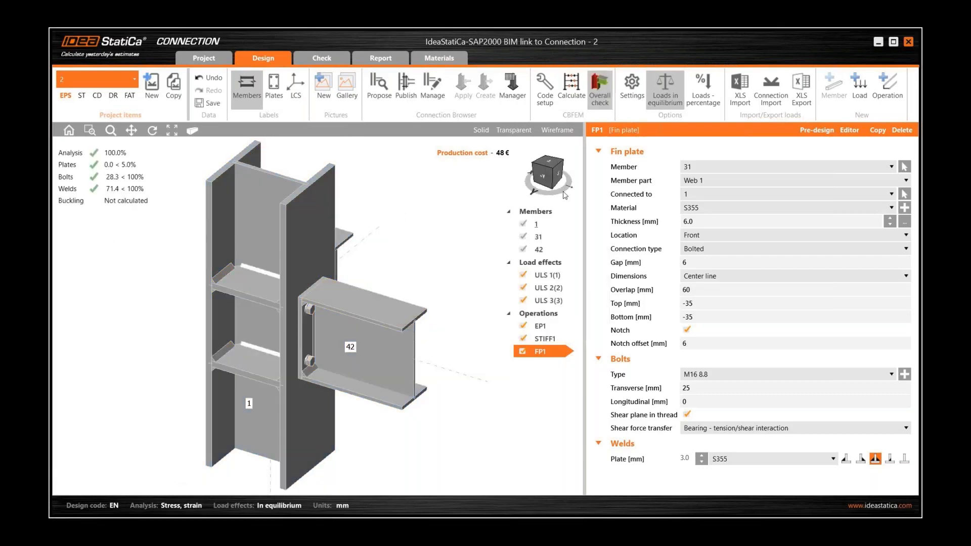
mouse_move(573, 192)
mouse_down()
mouse_move(527, 197)
mouse_move(568, 192)
mouse_up()
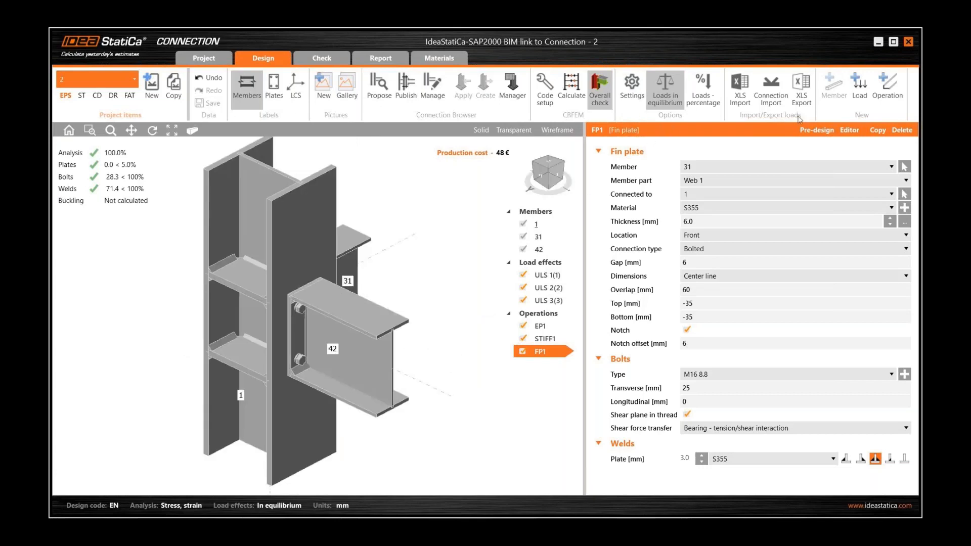
click(909, 42)
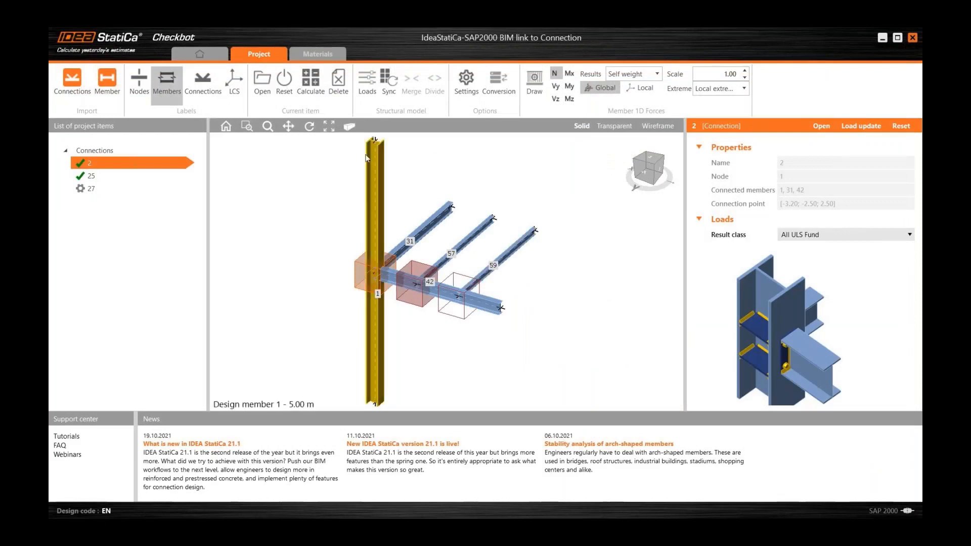